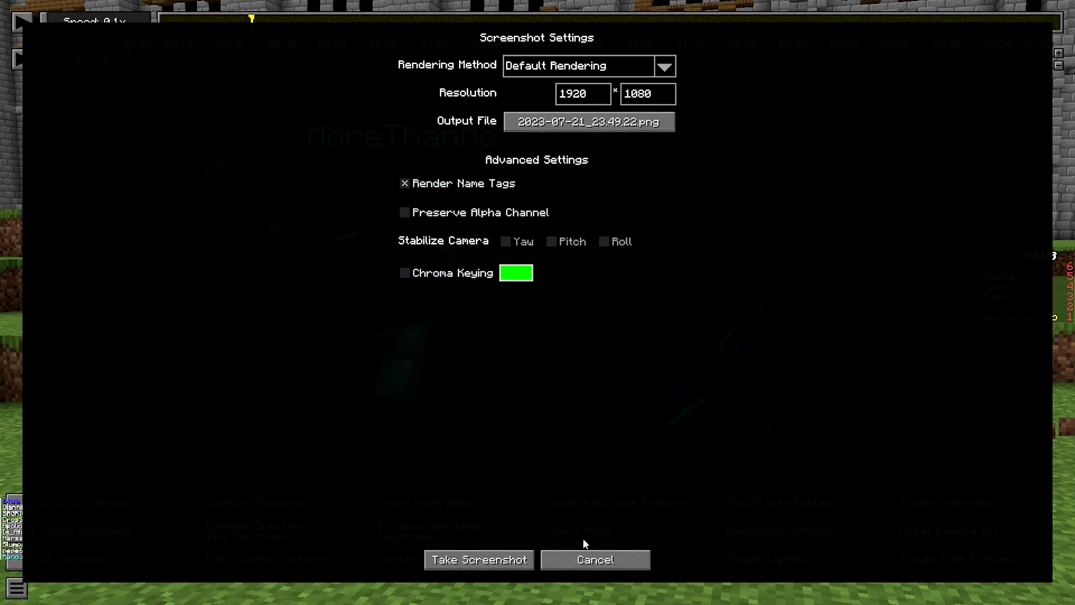
Leave the screenshot settings, reframe the replay camera on the two fighting players and capture a screenshot without the interface
left_click(586, 554)
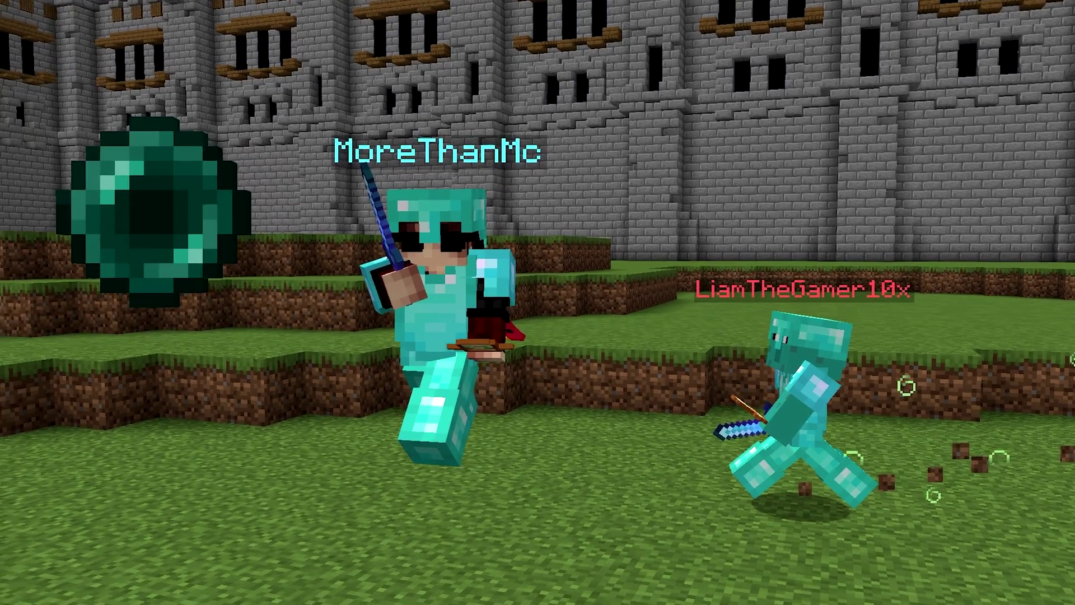
key("s")
key("w")
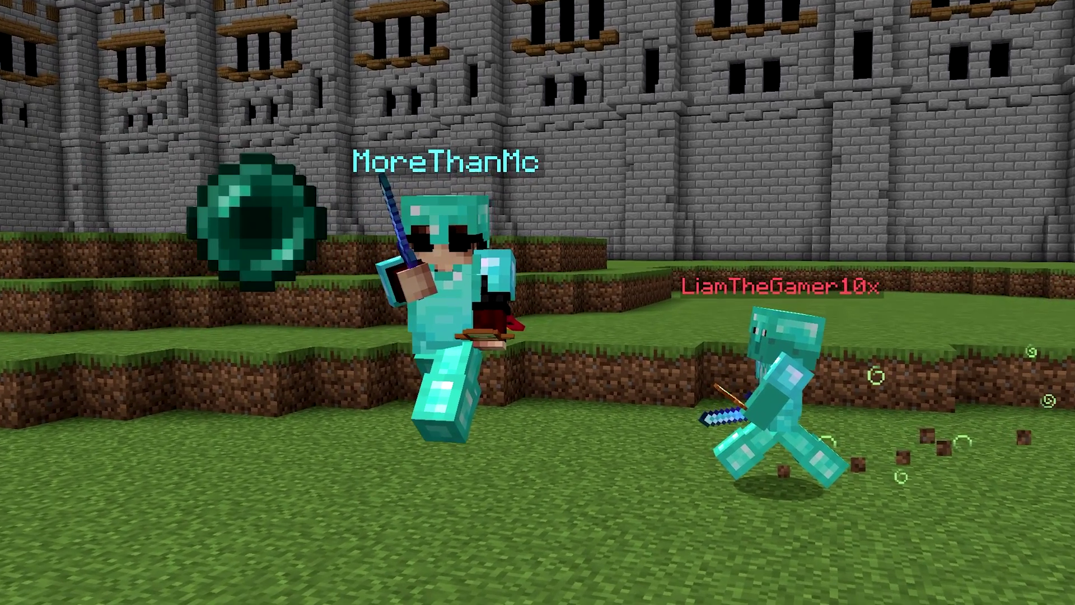
key("F1")
key("F1")
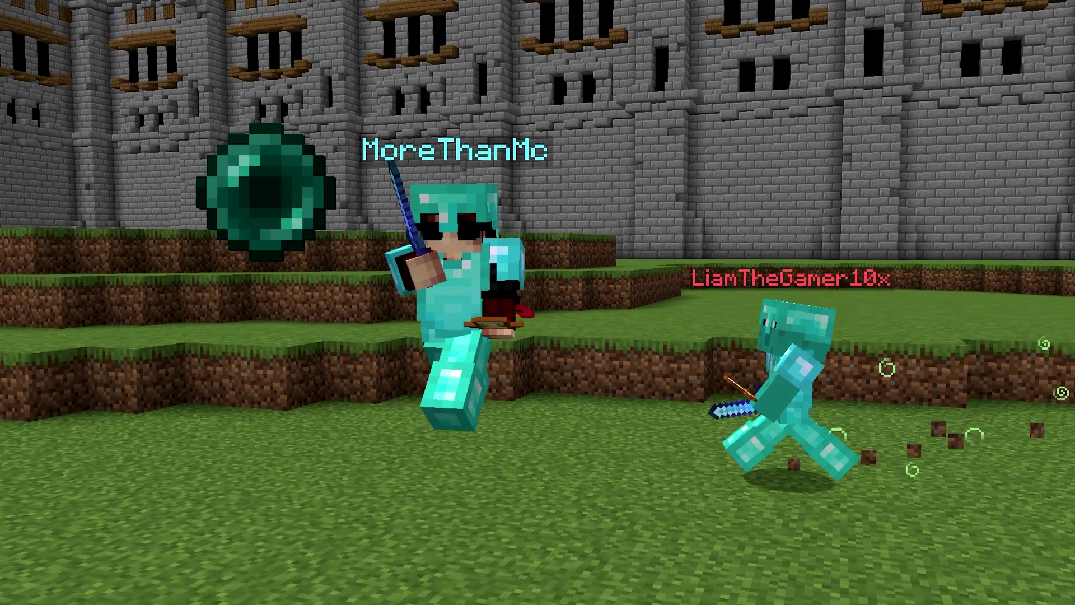
key("F2")
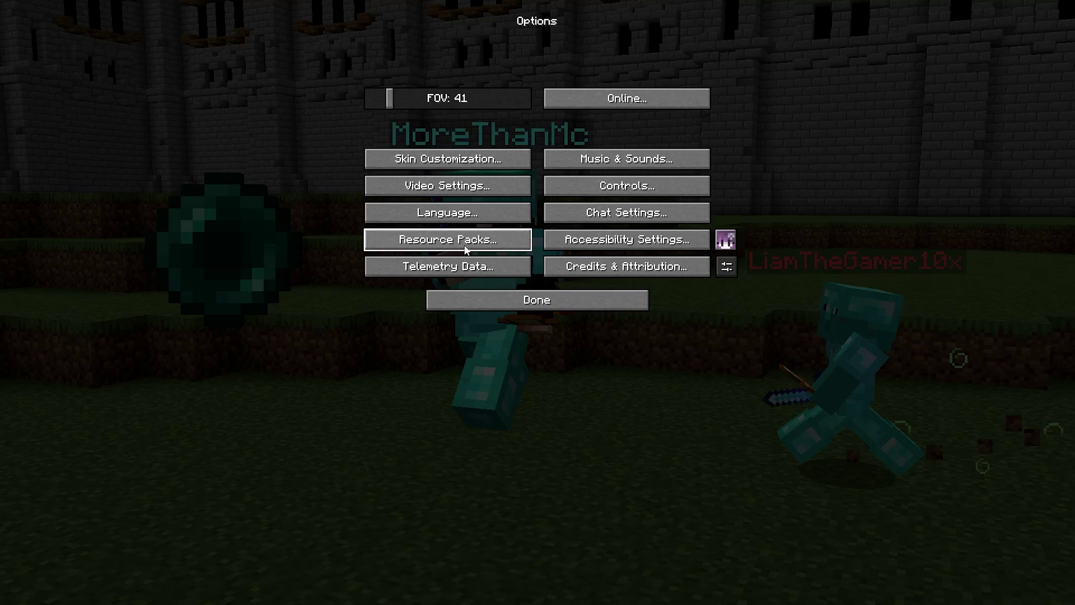
Apply the ComplementaryShaders_v4.6.zip shader pack in the video settings and select MakeUp-UltraFast-8.6g.zip from the pack list
left_click(444, 182)
left_click(629, 413)
left_click(531, 585)
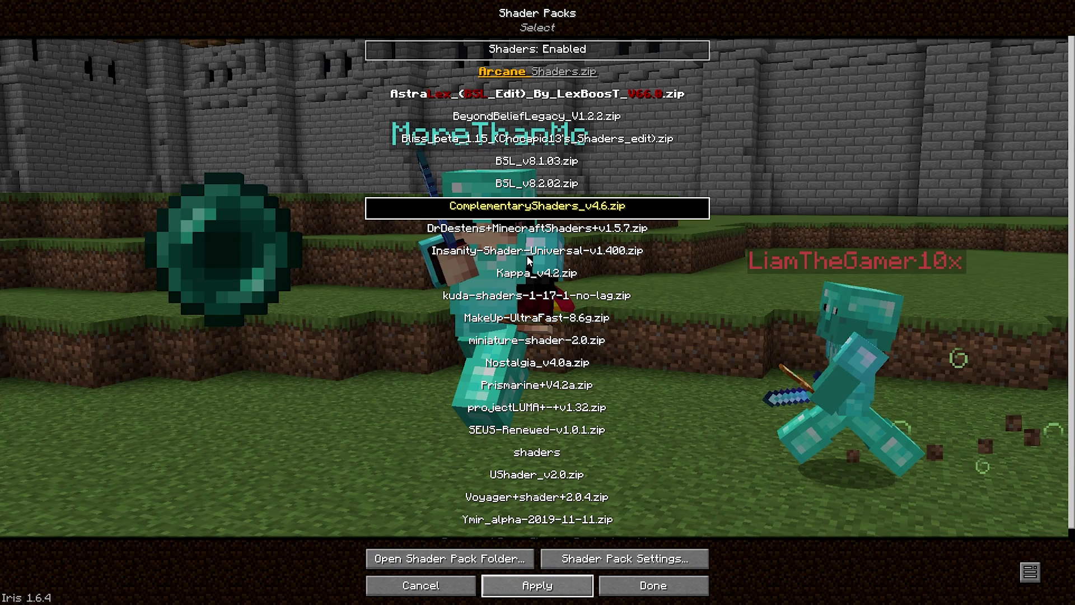
left_click(536, 317)
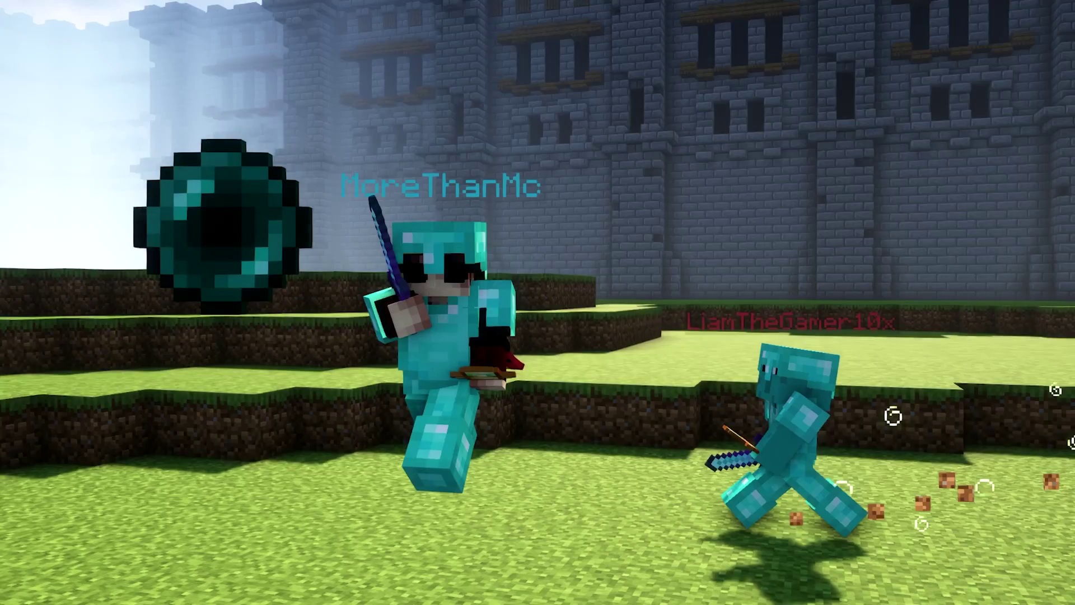
Revisit the shader pack selection and take a 1920 × 1080 replay screenshot with Default Rendering and name tags
key("Escape")
left_click(463, 249)
left_click(446, 185)
left_click(628, 415)
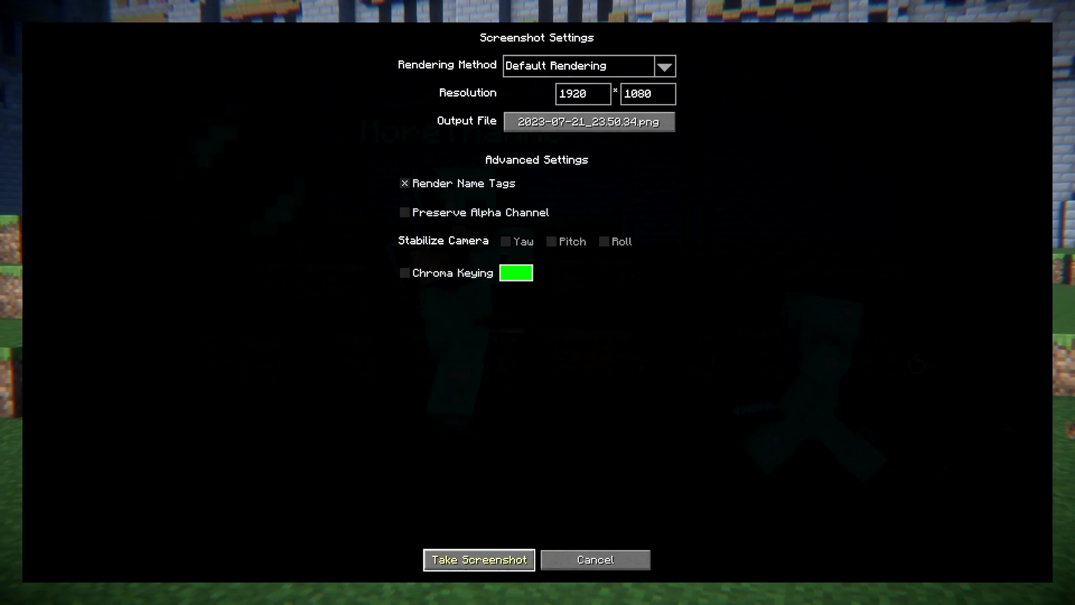
left_click(480, 560)
Open the screenshots folder inside the Minecraft folder and transfer the new captures to the desktop
key("Escape")
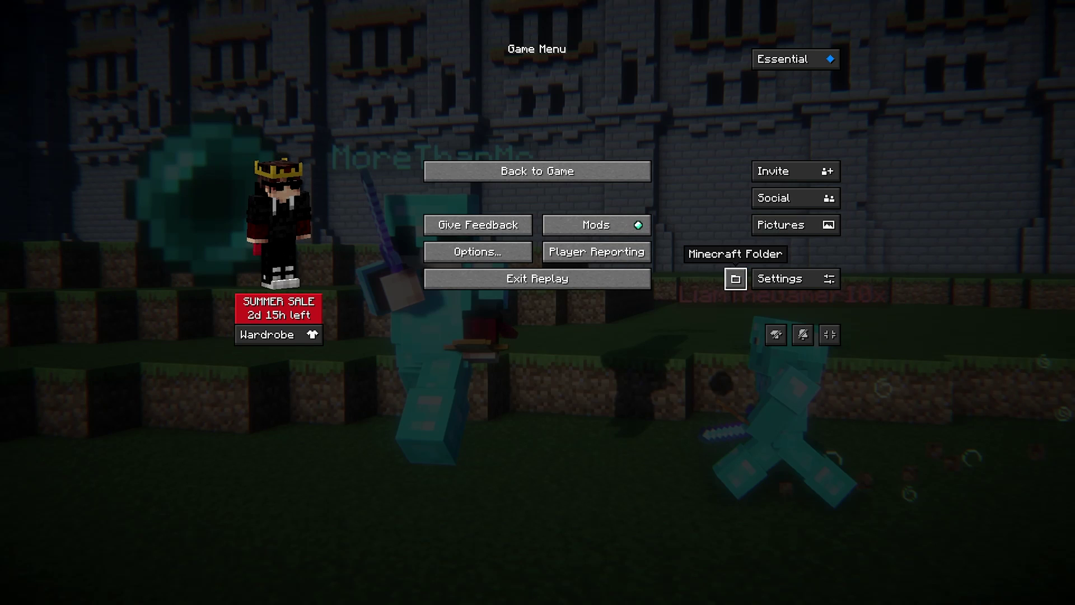
left_click(735, 278)
double_click(289, 275)
left_click_drag(695, 374, 250, 362)
left_click_drag(264, 364, 218, 71)
left_click_drag(707, 259, 147, 25)
left_click(747, 99)
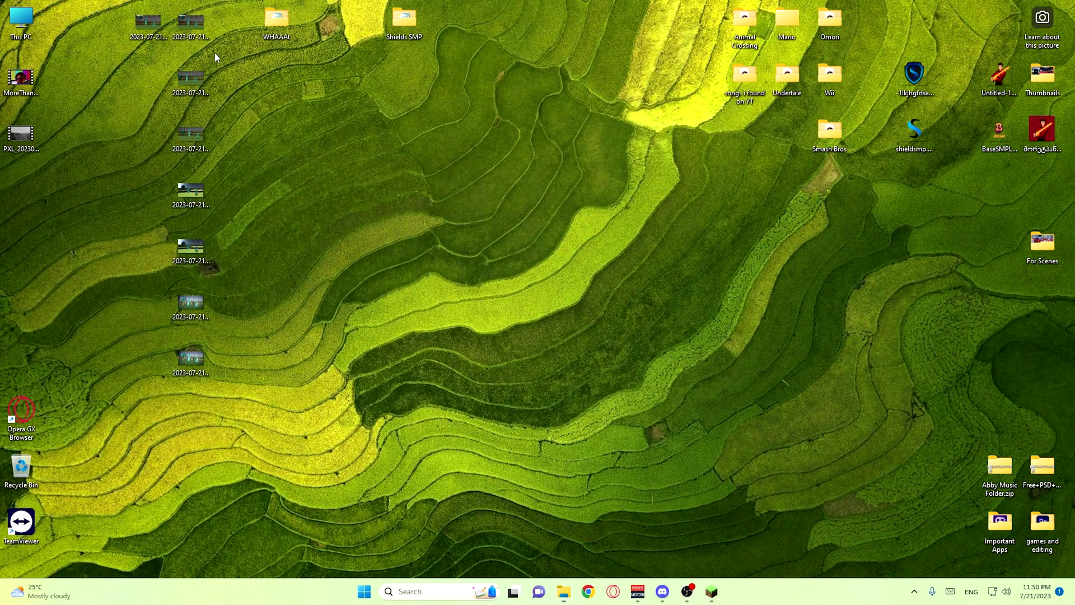
Group the desktop screenshots by look, moving the last two into the first column and the two bright shader shots into a third column
left_click_drag(252, 270, 178, 375)
left_click_drag(182, 285, 151, 62)
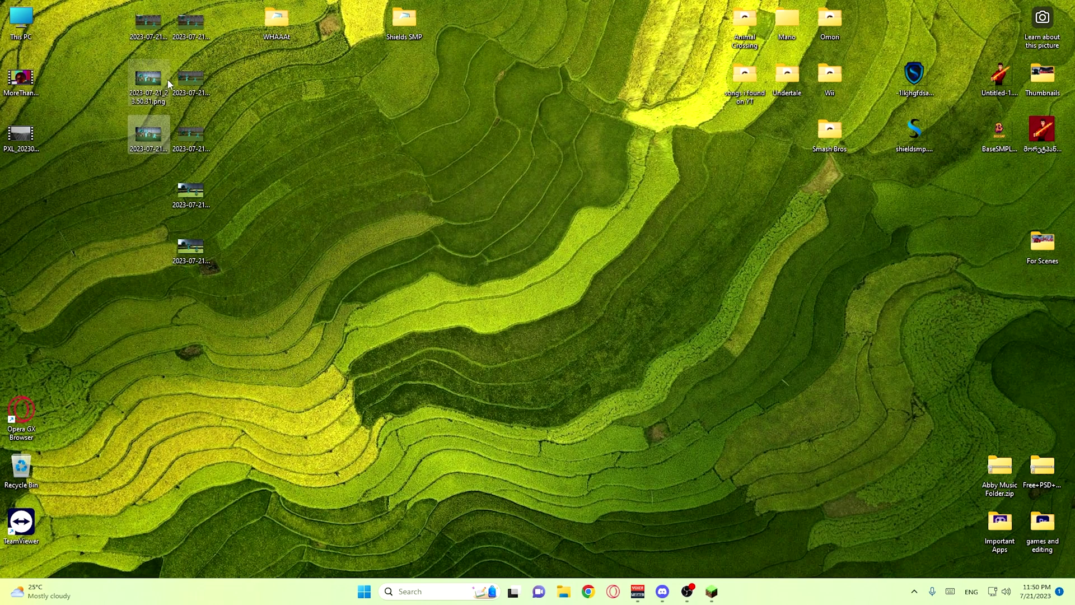
left_click_drag(216, 170, 156, 257)
left_click_drag(188, 188, 246, 35)
left_click(301, 132)
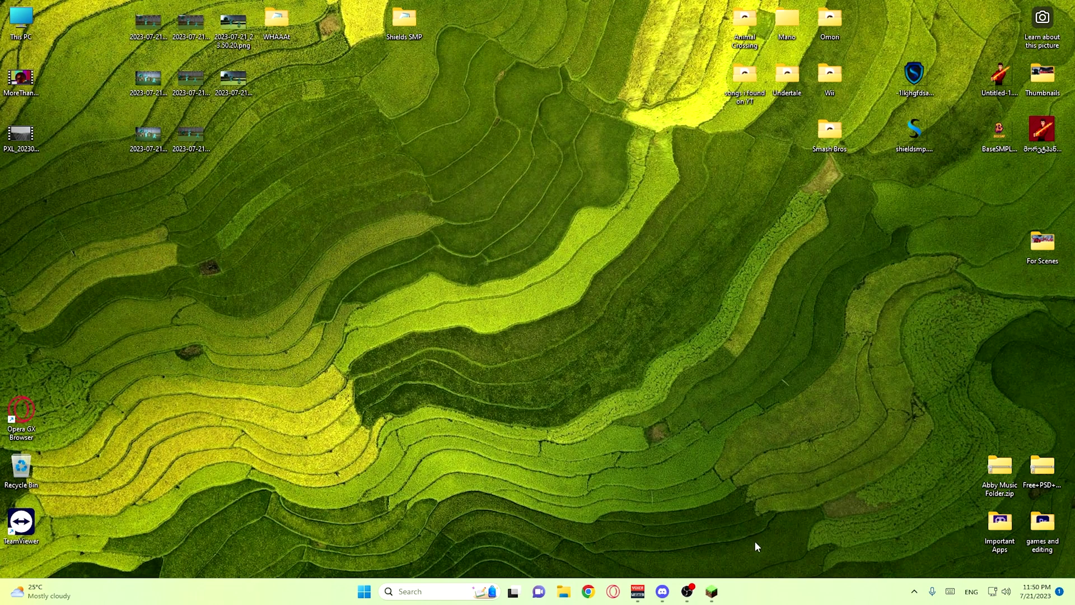
Close Minecraft and switch to Photoshop
mouse_move(709, 589)
left_click(758, 495)
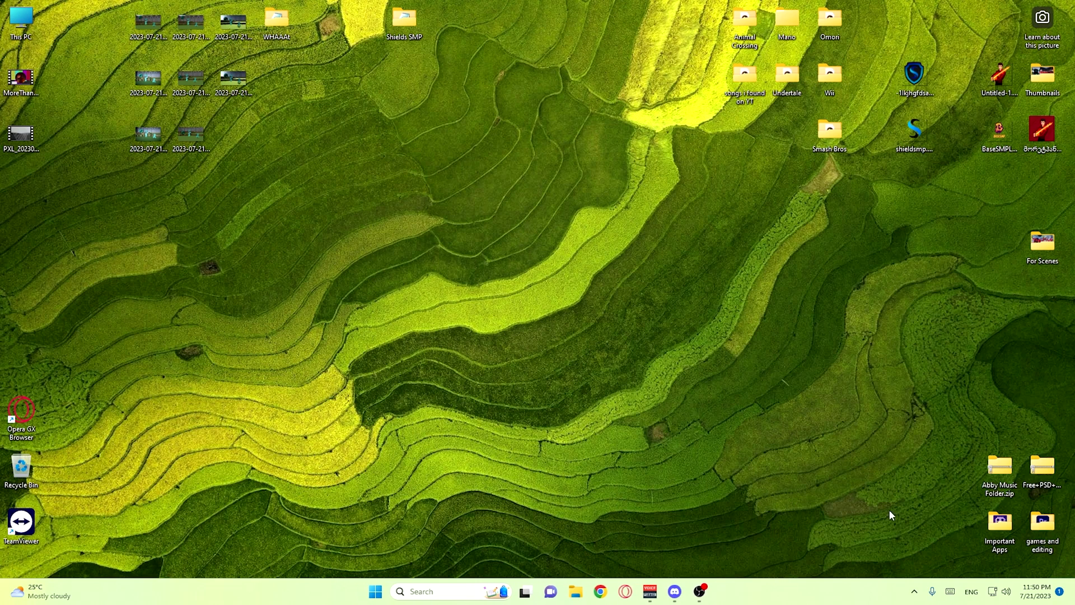
key("Return")
double_click(344, 199)
left_click(747, 102)
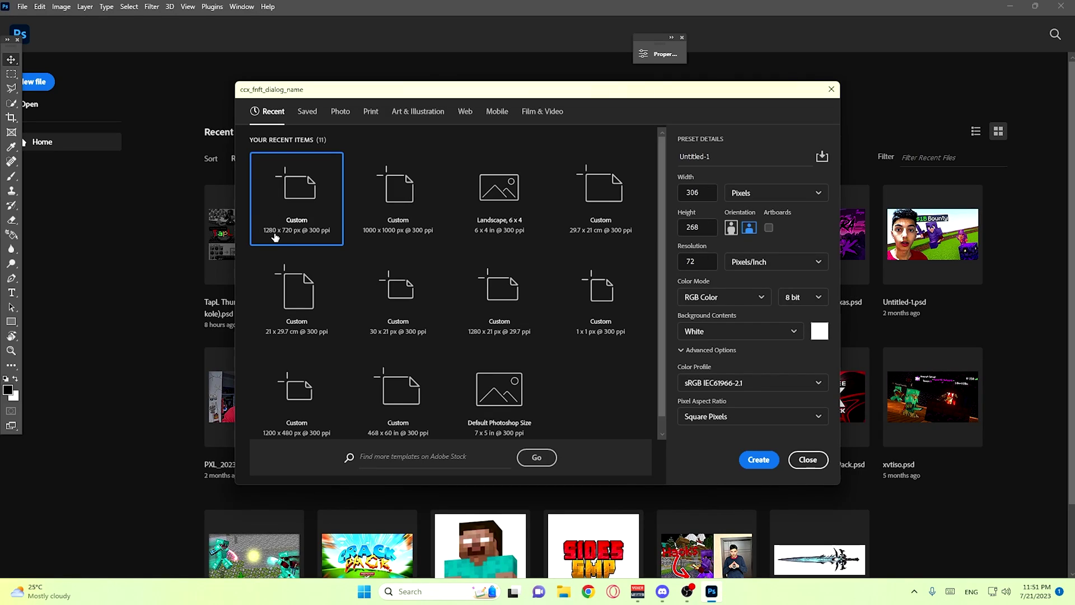
Create a blank Photoshop document of 1280 × 720 px at 300 ppi
left_click(386, 236)
left_click(758, 459)
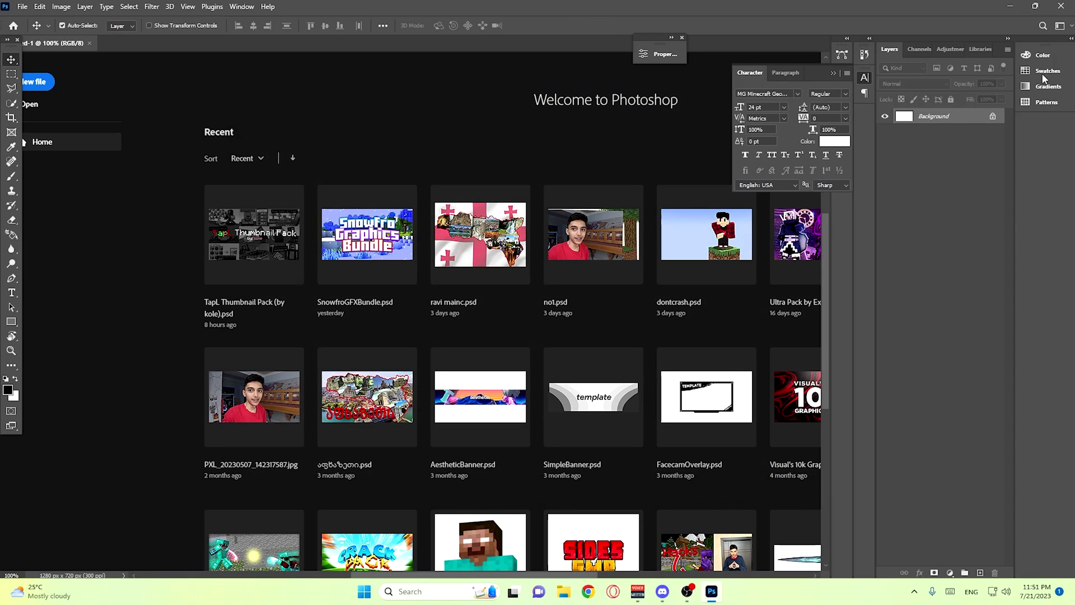
scroll(423, 255, "down", 2)
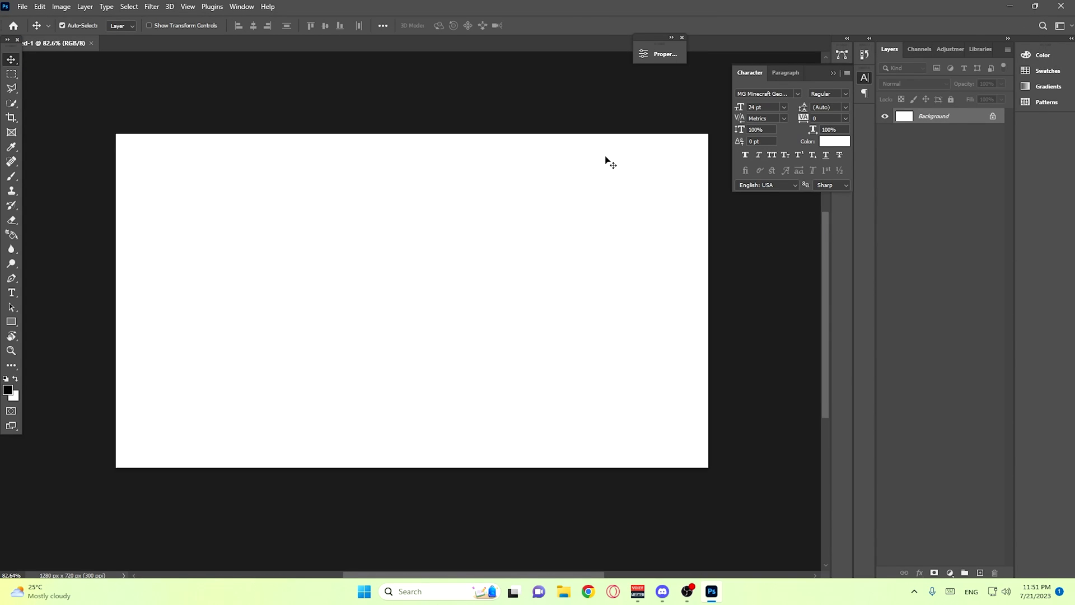
scroll(543, 182, "up", 1)
Browse from the Thumbnails desktop folder to Thumbnail Elements, Thumbnail Packs and open the TapL Thumbnail Pack PSD in Photoshop
left_click(1034, 6)
left_click_drag(566, 36, 428, 11)
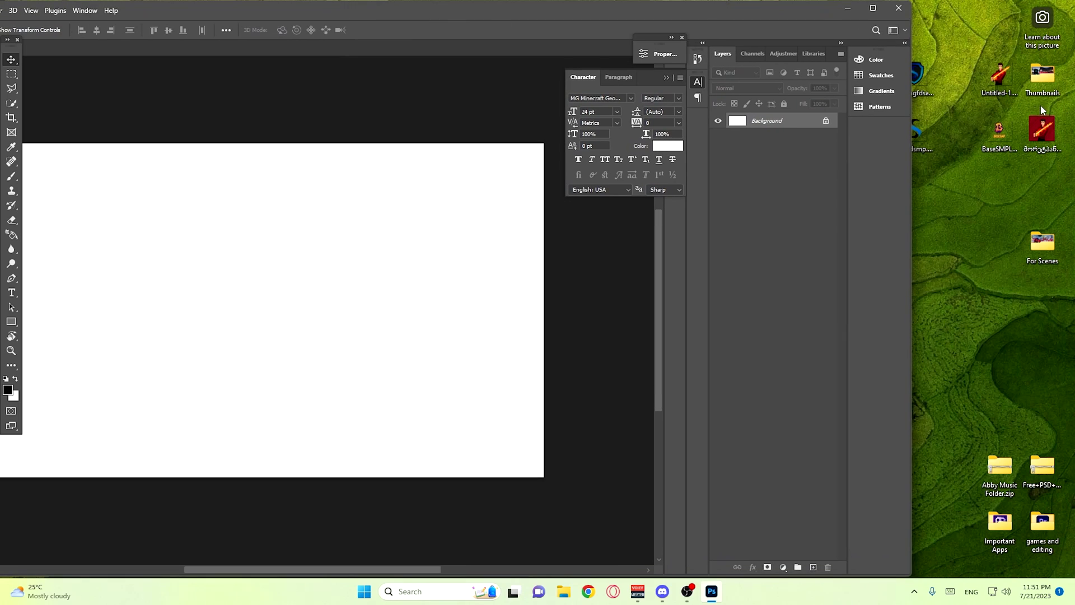
double_click(1040, 90)
scroll(354, 359, "down", 10)
scroll(354, 357, "down", 2)
double_click(535, 463)
double_click(277, 226)
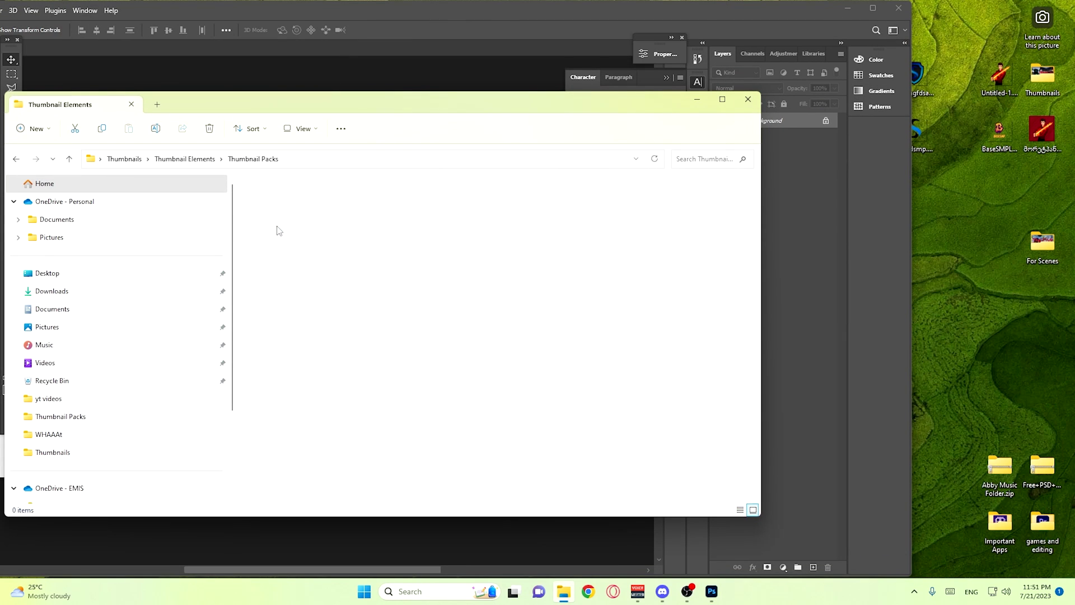
left_click(272, 304)
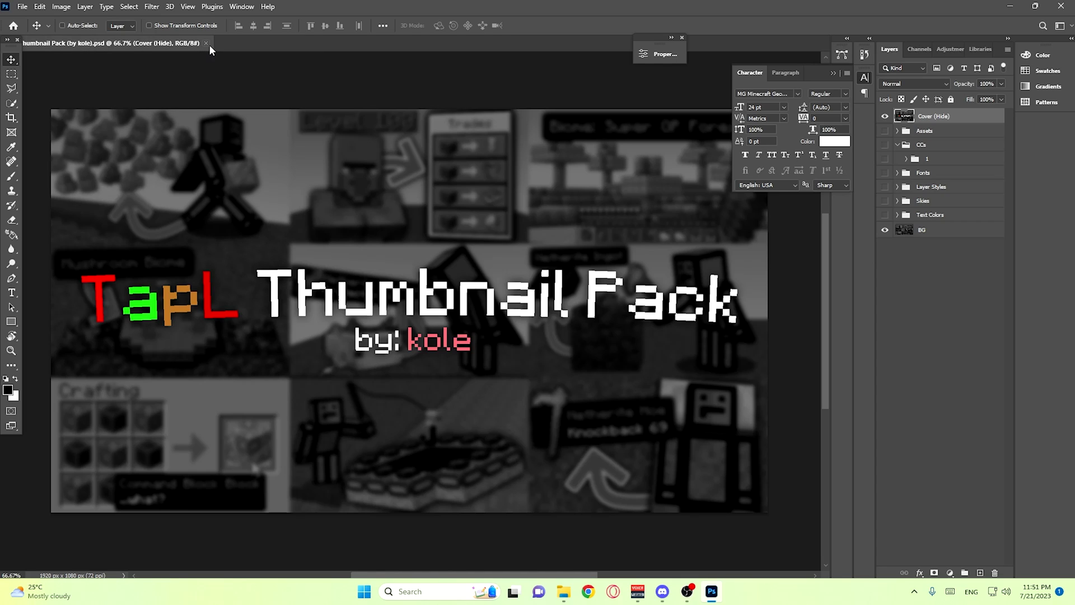
Create a new document beside the thumbnail pack from the recent 1280 × 720 px, 300 ppi preset
right_click(224, 43)
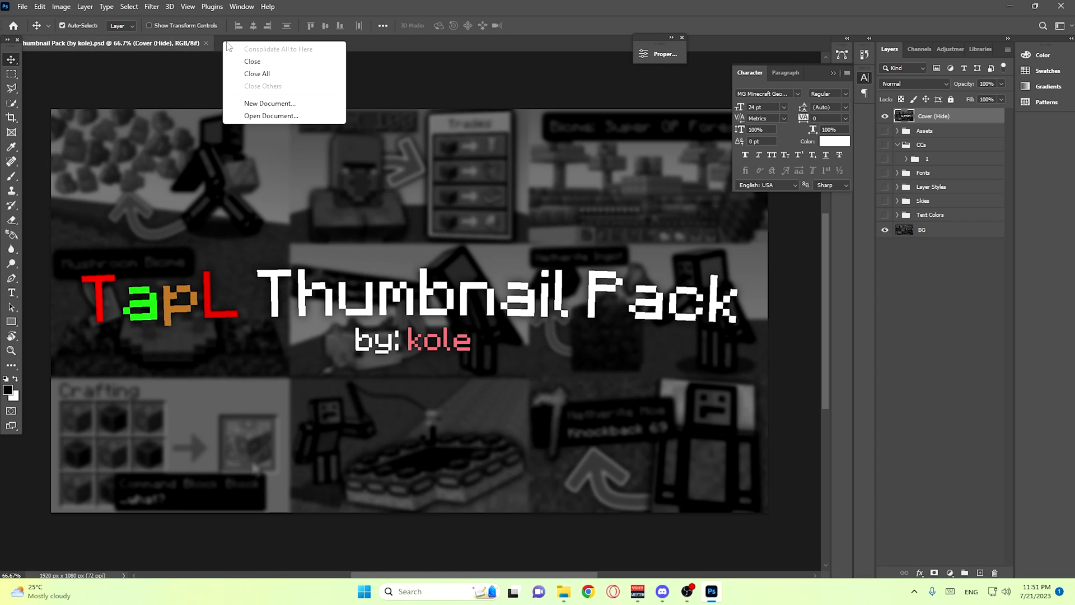
left_click(270, 105)
left_click(395, 190)
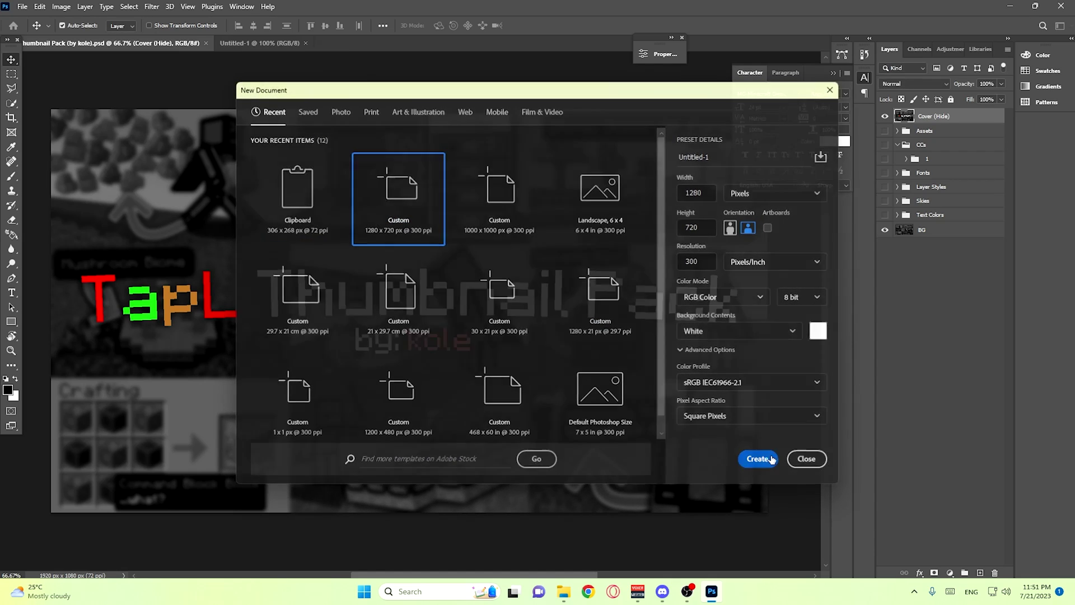
left_click(771, 456)
mouse_move(227, 44)
left_mouse_down()
mouse_move(57, 47)
mouse_move(59, 37)
mouse_move(215, 38)
left_mouse_up()
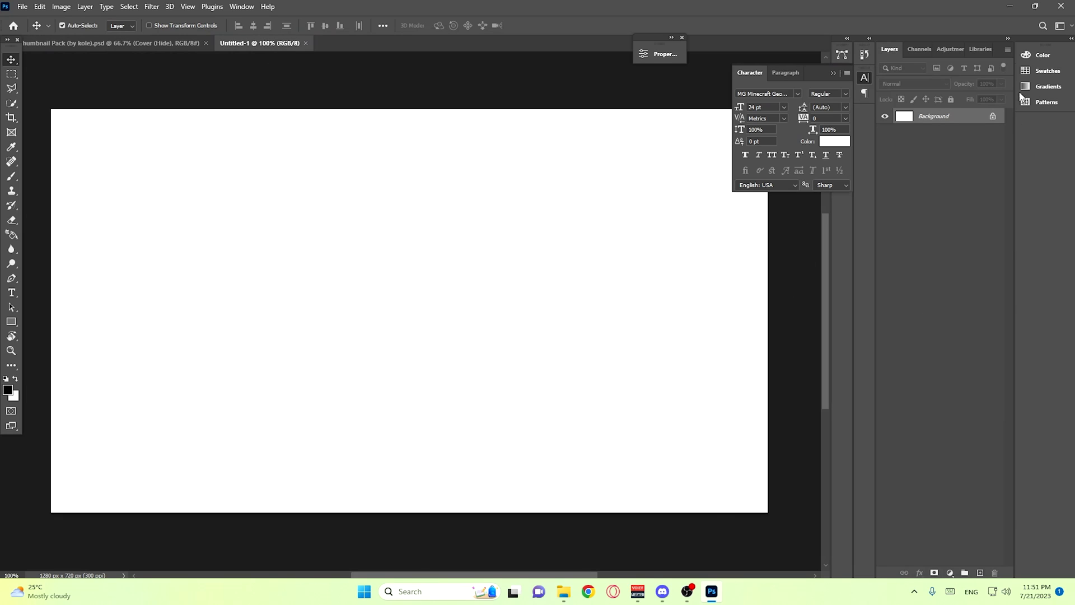
Place all eight Minecraft screenshots from the desktop into the blank document as separate layers
left_click(1035, 6)
left_click_drag(302, 15, 783, 39)
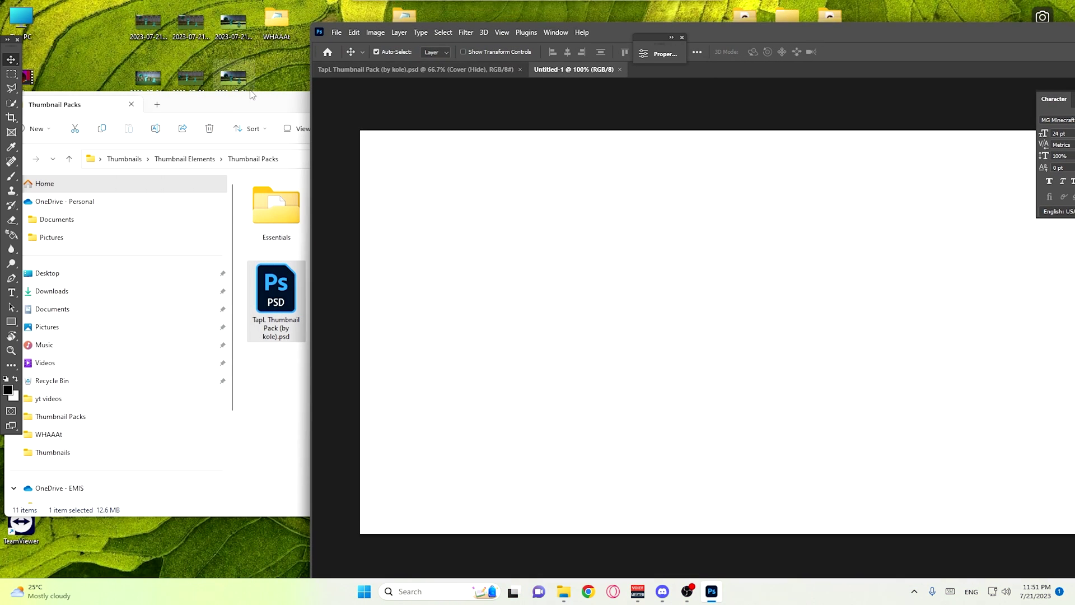
left_click(252, 94)
left_click(749, 99)
left_click_drag(273, 131, 129, 30)
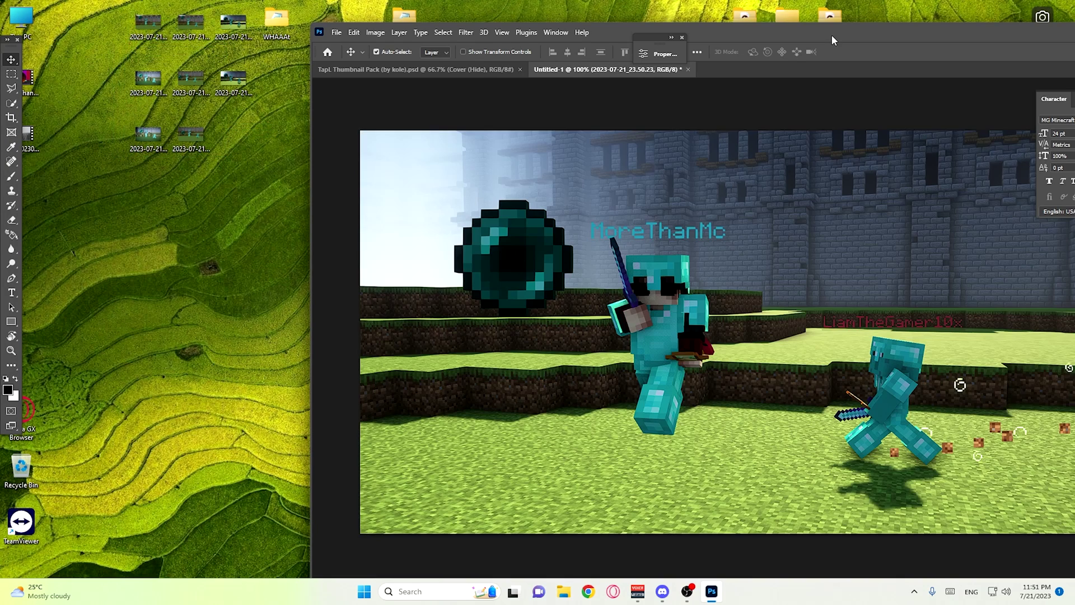
left_click_drag(832, 37, 459, 37)
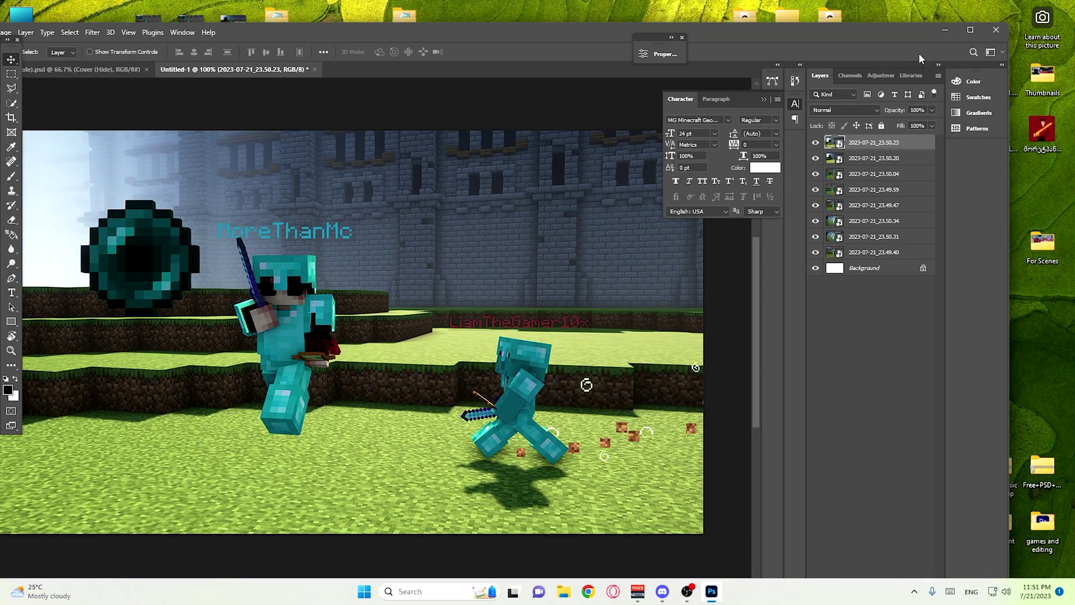
left_click(970, 30)
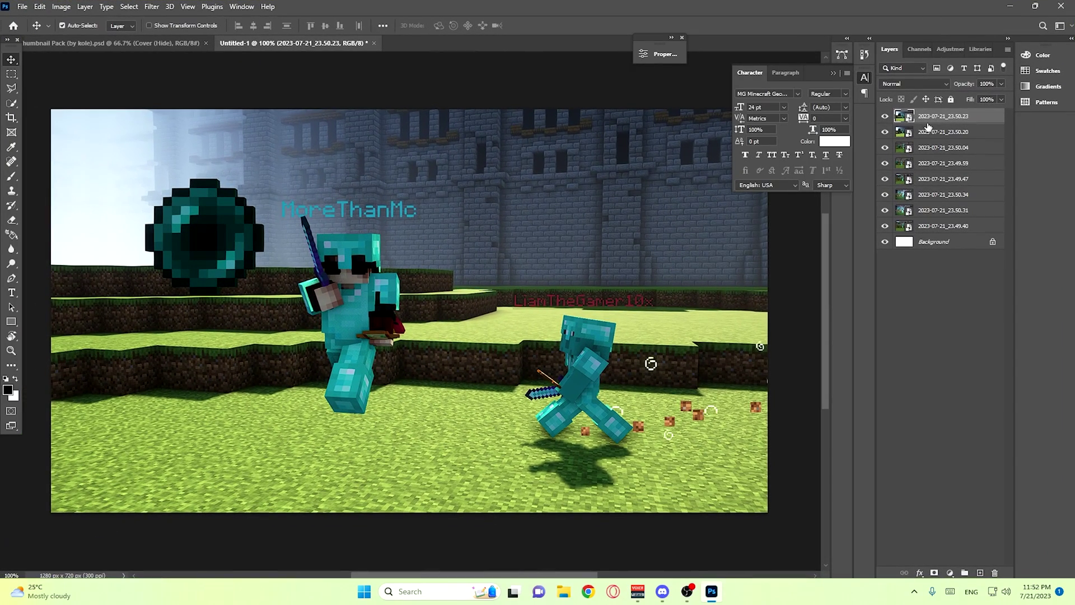
Compare the shader screenshots with the layers beneath and delete layers 2023-07-21_23.50.23 and 2023-07-21_23.50.20
left_click(885, 116)
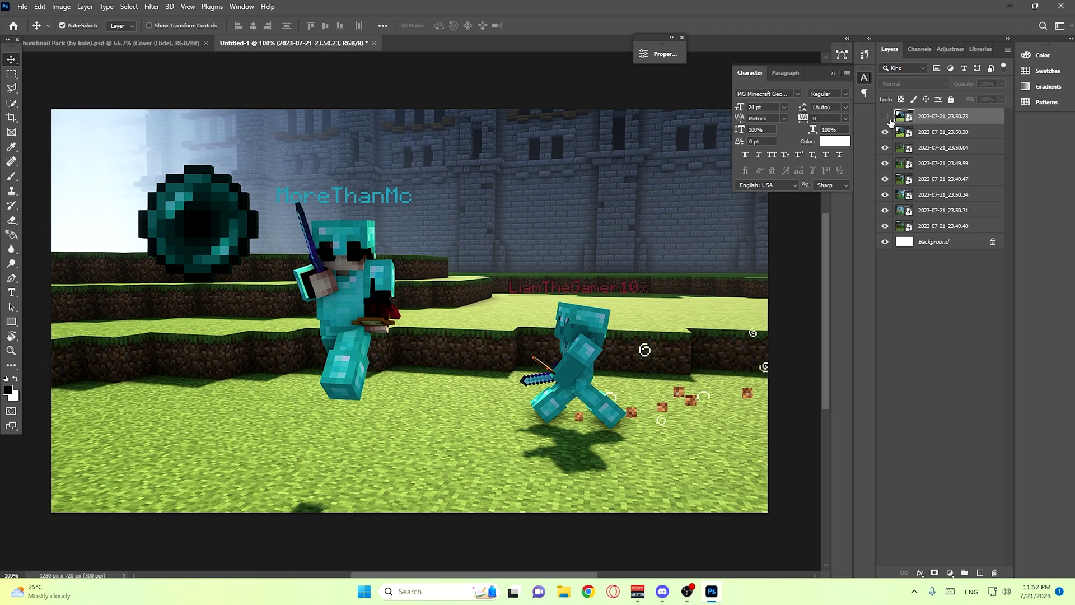
left_click(885, 117)
key("Delete")
left_click(884, 116)
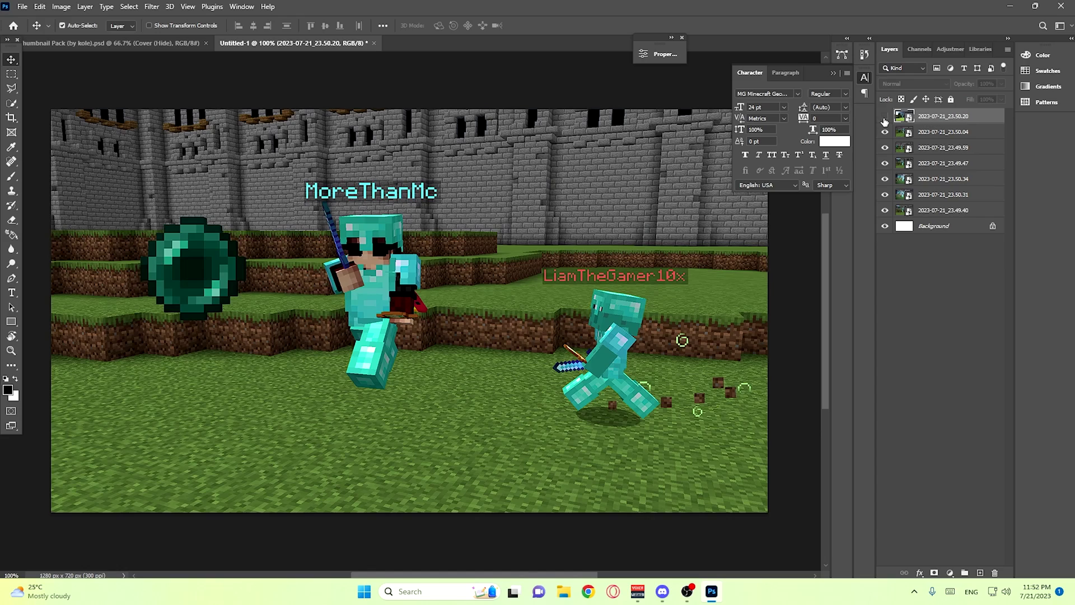
left_click(884, 116)
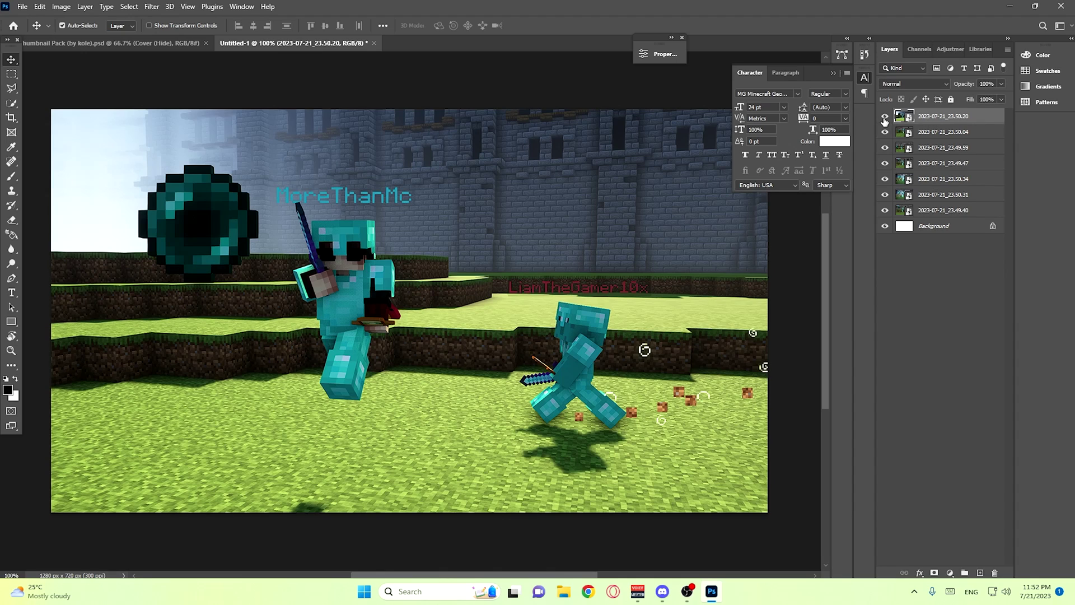
key("Delete")
Hide layer 2023-07-21_23.50.04 and delete layer 2023-07-21_23.49.59
left_click(884, 118)
left_click(885, 117)
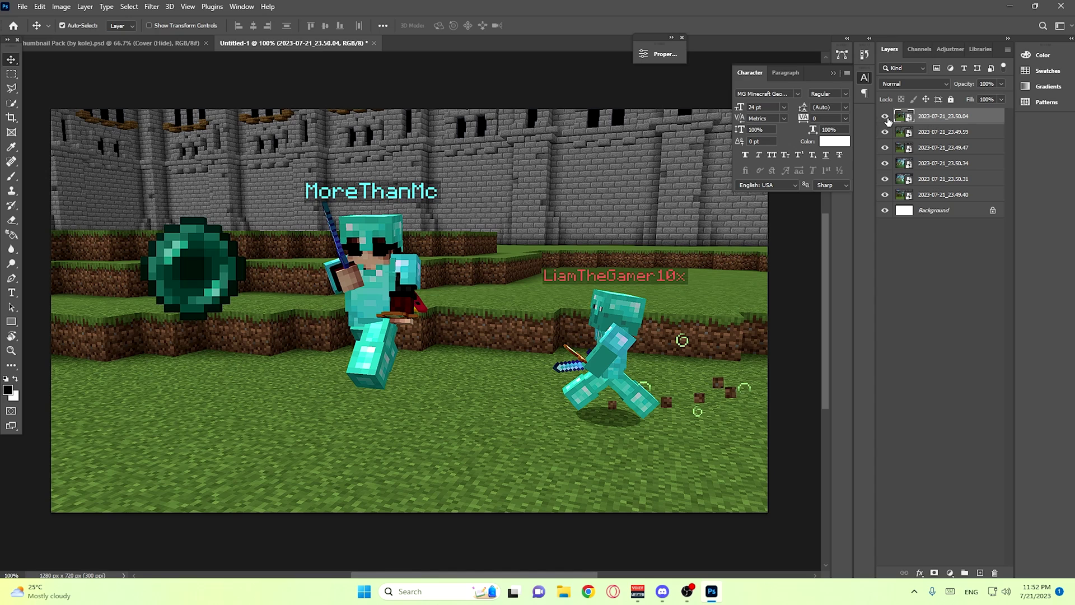
left_click(885, 116)
left_click(916, 135)
key("Delete")
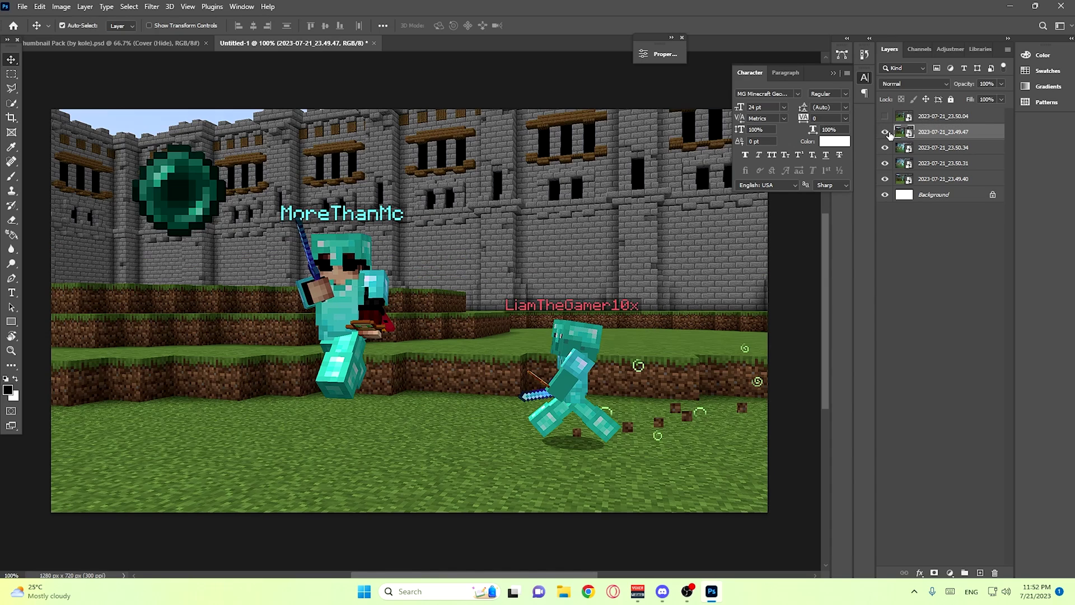
Hide layer 2023-07-21_23.49.47 and delete the glowing shader layers 2023-07-21_23.50.34 and 2023-07-21_23.50.31
left_click(885, 133)
left_click(885, 137)
left_click(928, 149)
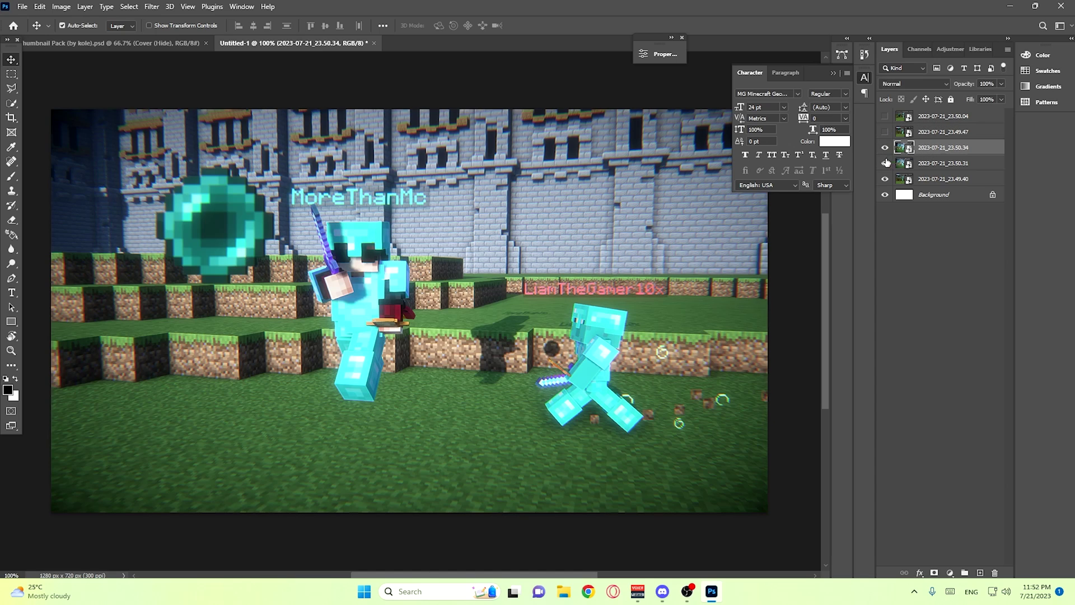
key("Delete")
key("Delete")
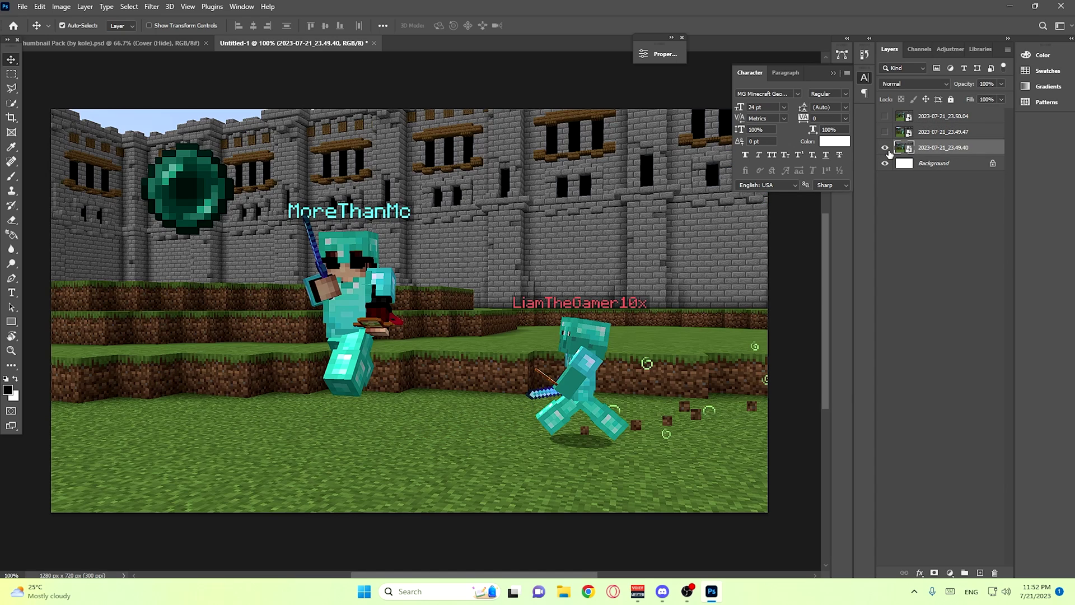
Show layer 2023-07-21_23.49.47 again, compare the remaining screenshots and delete layer 2023-07-21_23.49.40
left_click(885, 132)
left_click(885, 117)
left_click(885, 117)
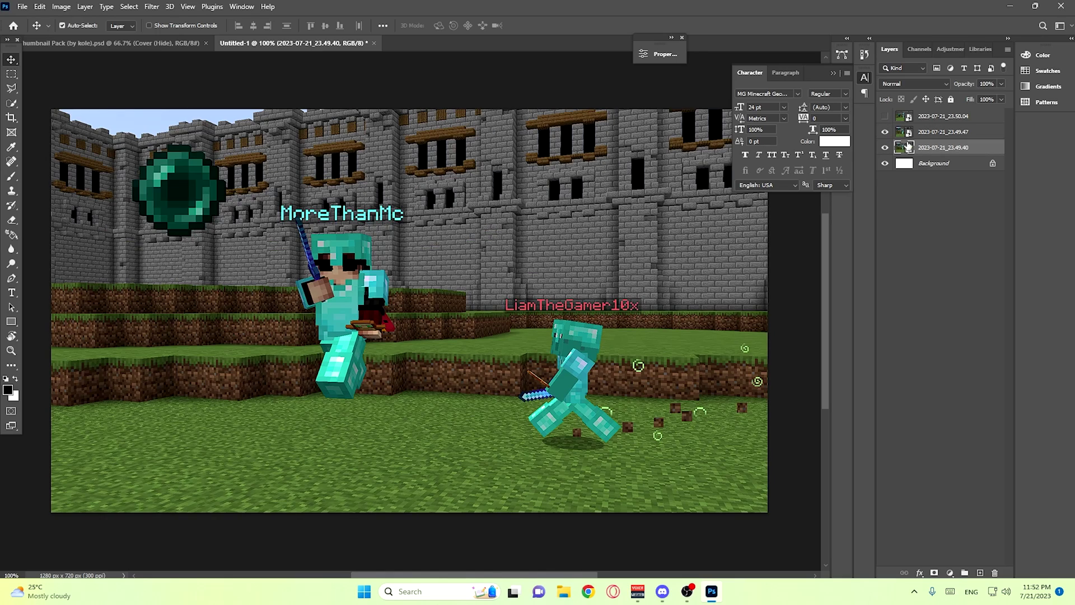
key("Delete")
Compare the last two screenshots by toggling the upper one, and delete layer 2023-07-21_23.50.04 to keep 2023-07-21_23.49.47
left_click(884, 117)
left_click(885, 117)
left_click(885, 117)
left_click(885, 117)
left_click(885, 117)
left_click(885, 117)
left_click(885, 117)
left_click(885, 117)
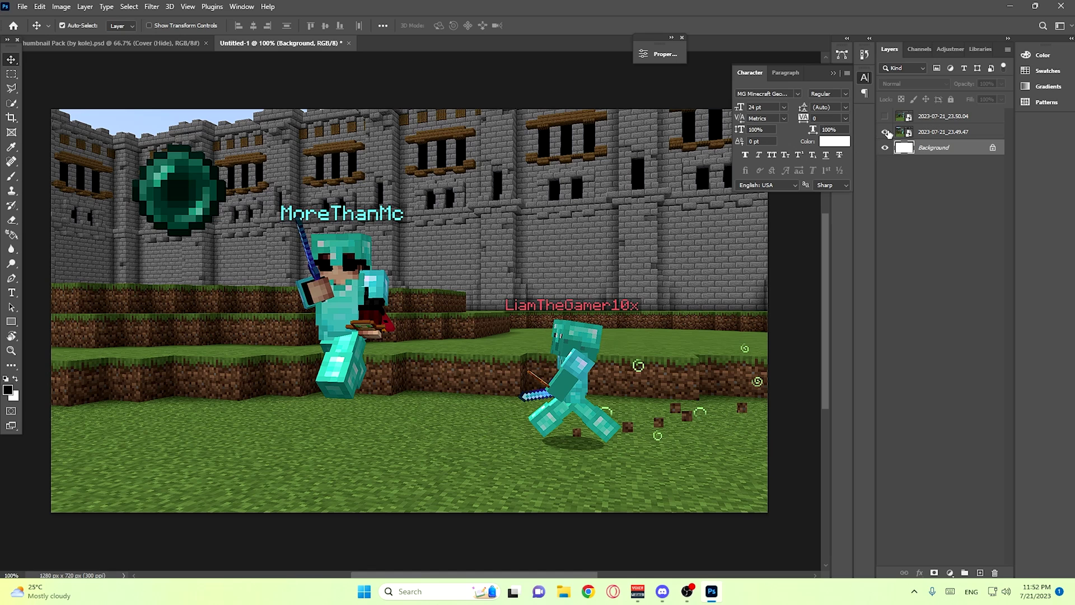
left_click(933, 118)
key("Delete")
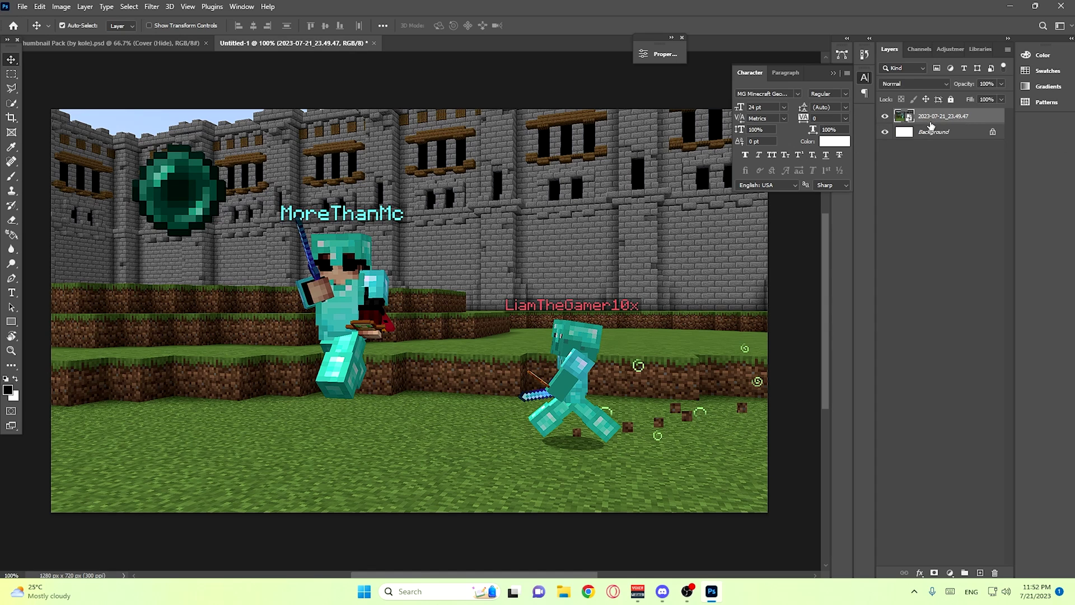
Scale up the 2023-07-21_23.49.47 screenshot beyond the canvas edges and reposition it so both players and the pearl stay in frame
scroll(246, 266, "down", 1)
scroll(280, 282, "up", 1)
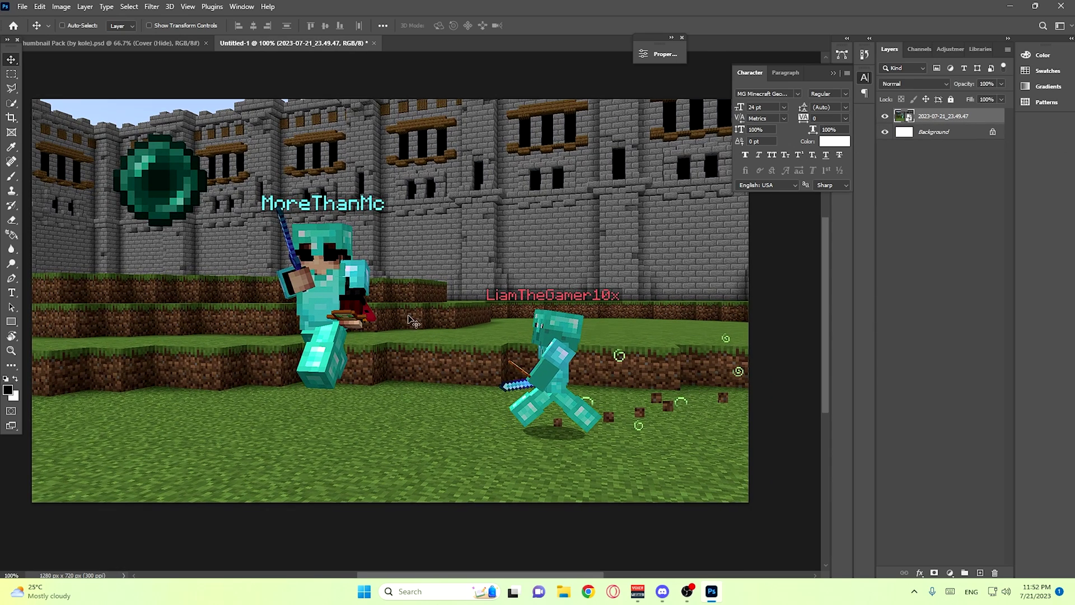
key("ctrl+r")
scroll(462, 321, "down", 2)
key("ctrl+r")
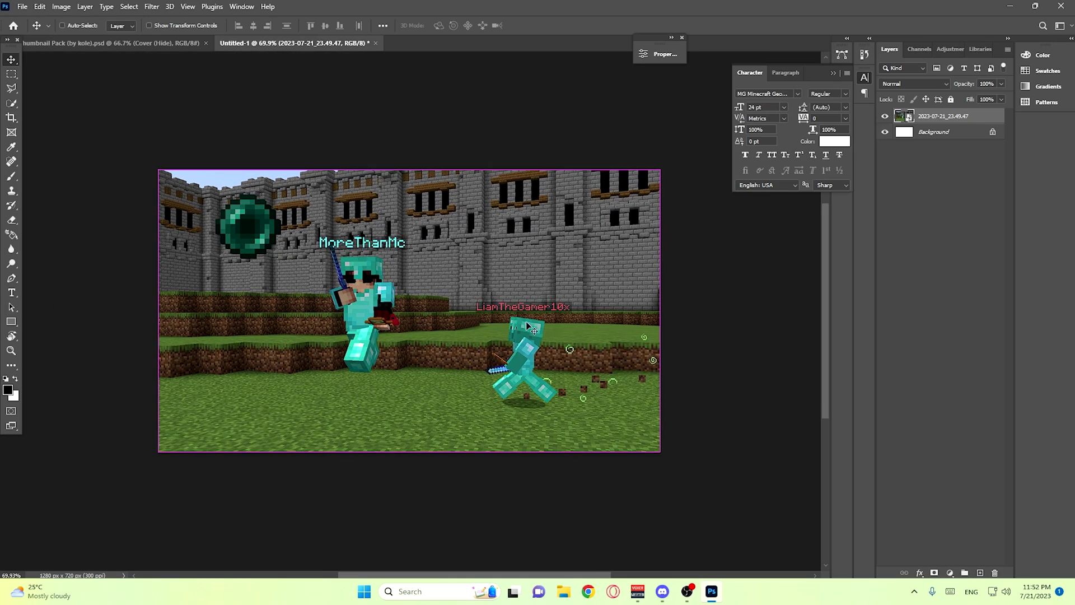
key("ctrl+t")
left_click_drag(660, 310, 751, 300)
left_click_drag(610, 310, 579, 320)
left_click_drag(716, 318, 768, 308)
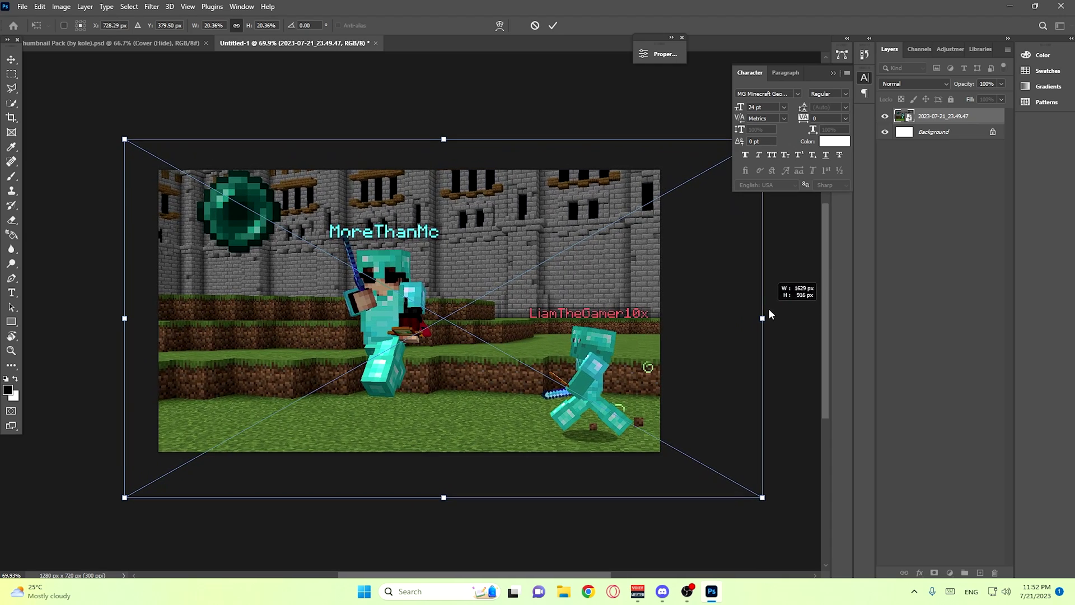
left_click_drag(635, 321, 611, 322)
key("Return")
scroll(391, 338, "down", 3)
scroll(391, 338, "up", 3)
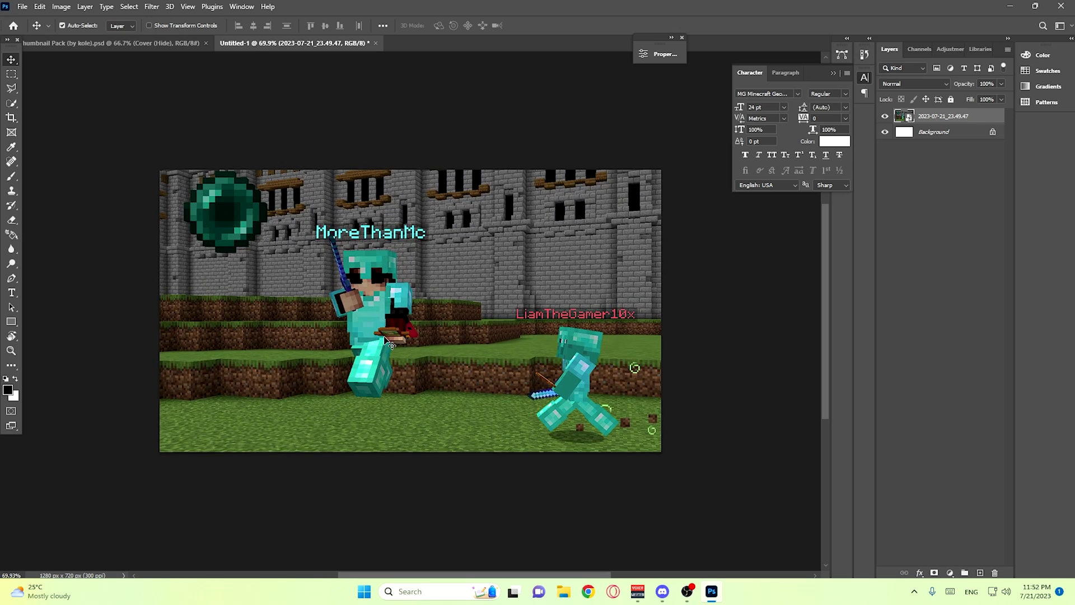
Select the sword-holding player under the blue name tag with the Quick Selection tool and copy the player to a new layer
left_click(11, 103)
scroll(364, 283, "up", 3)
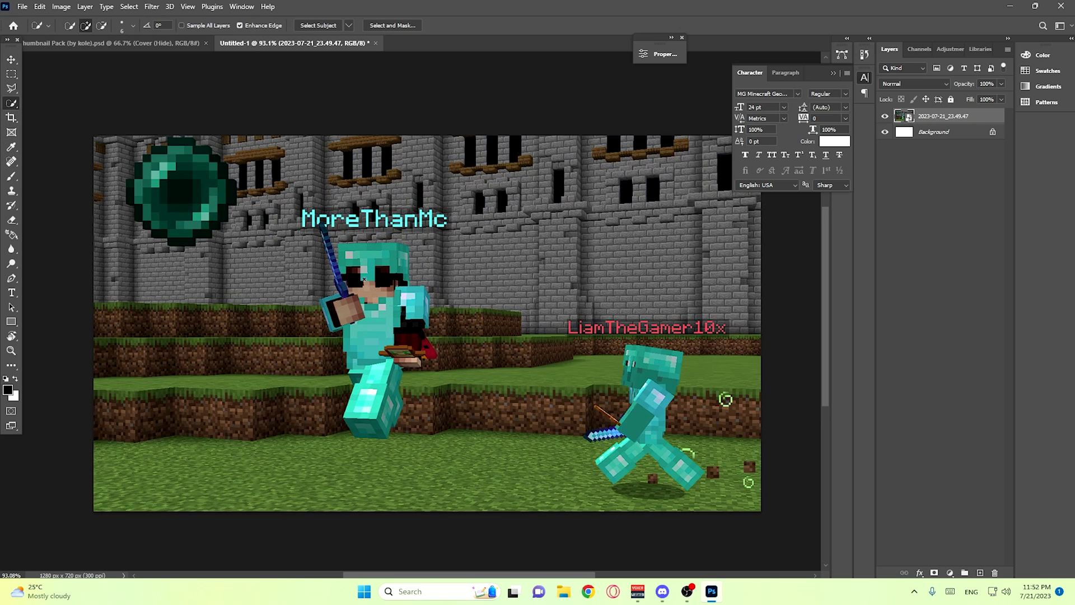
left_click_drag(356, 279, 347, 298)
scroll(336, 255, "up", 3)
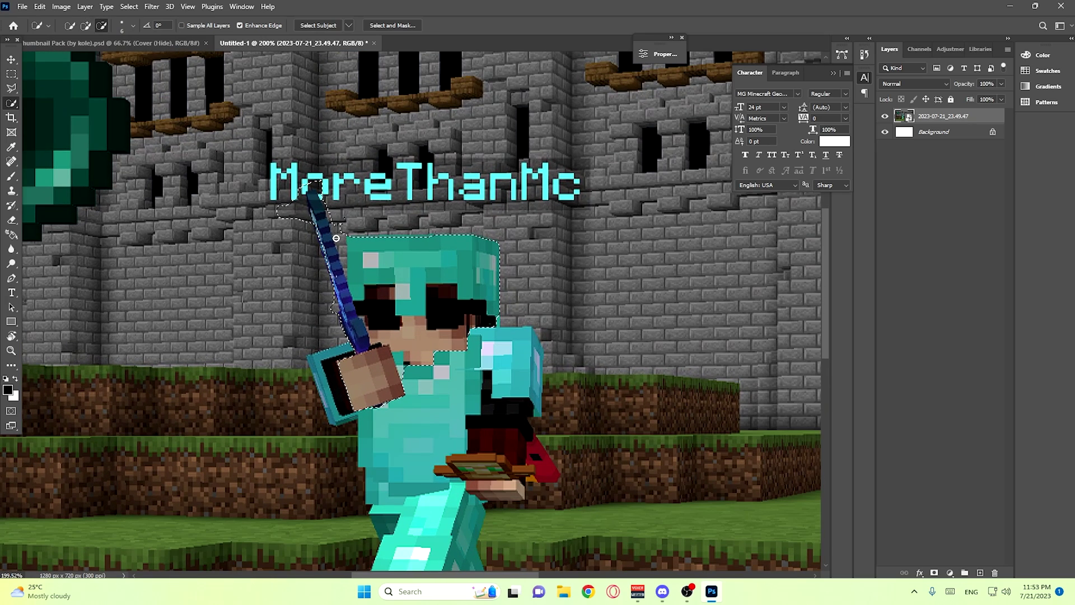
left_click_drag(344, 258, 353, 265)
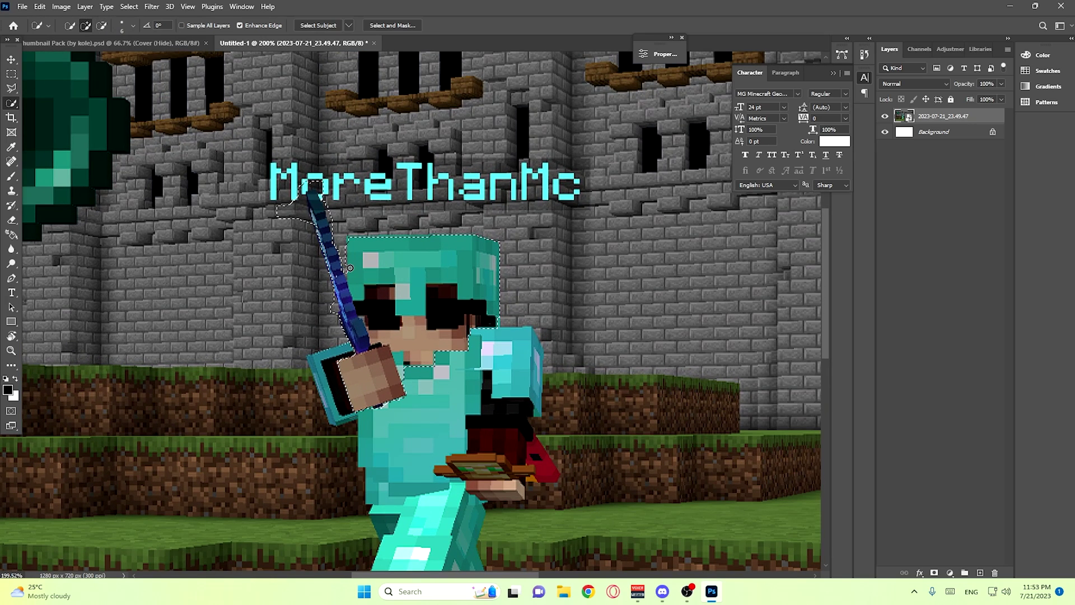
scroll(525, 287, "down", 5)
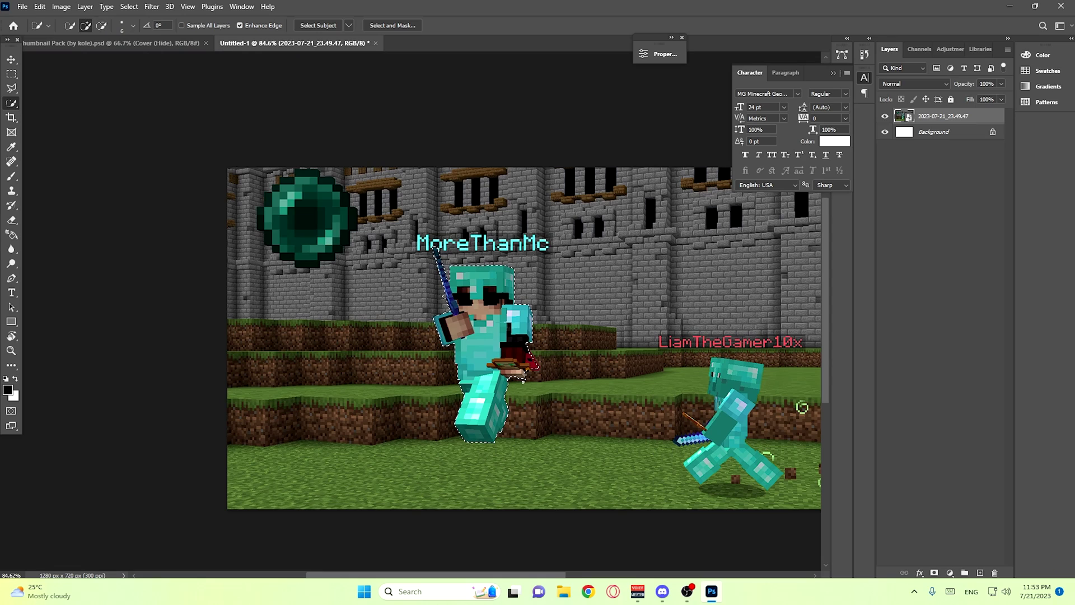
scroll(446, 274, "up", 5)
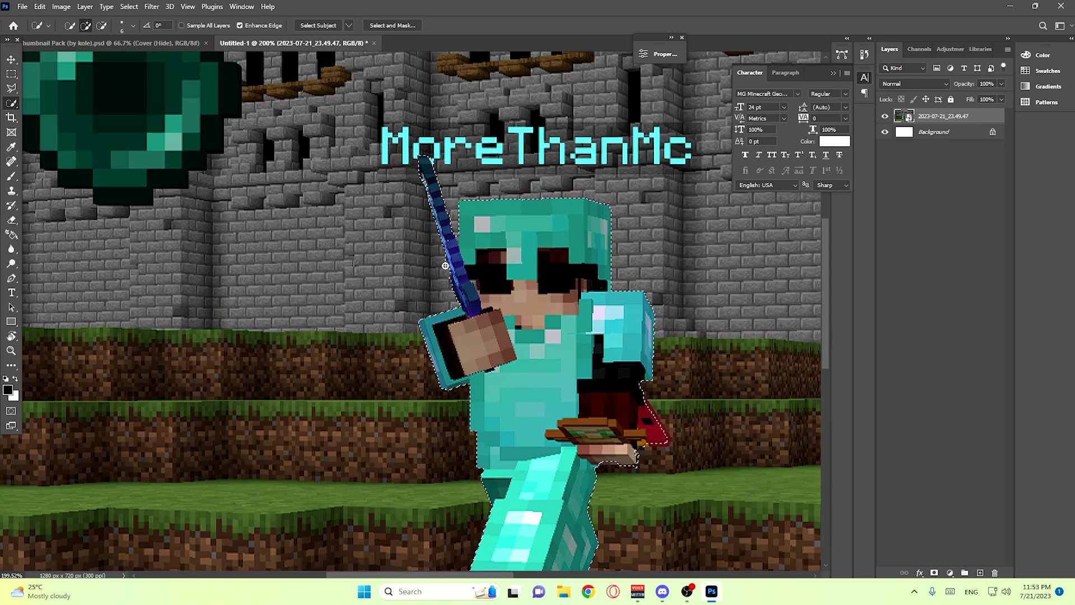
scroll(446, 266, "down", 4)
key("ctrl+j")
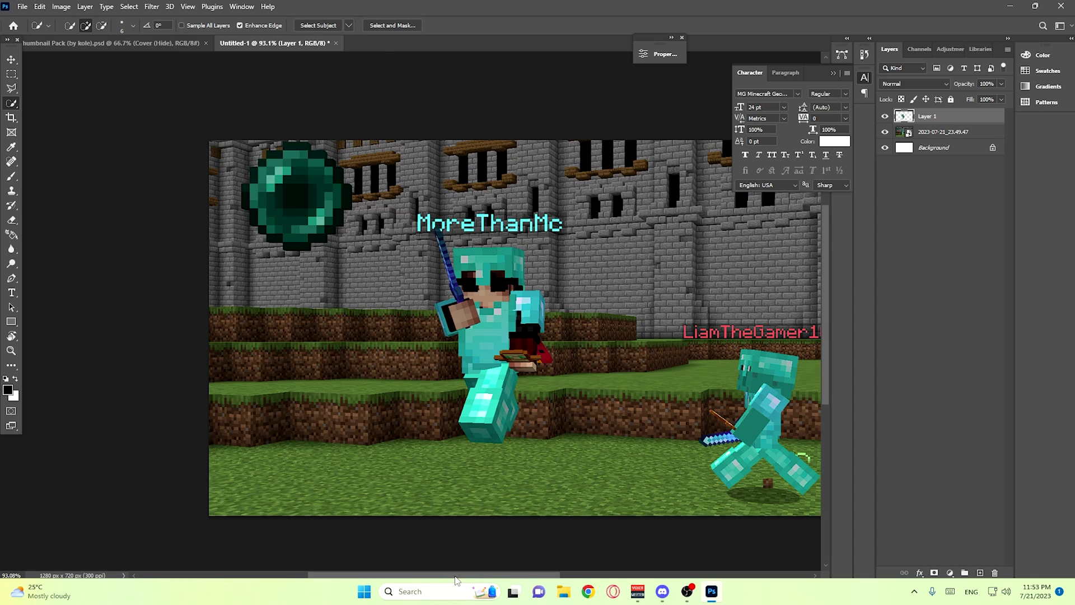
Select the running player with the diamond sword on the screenshot layer and copy that player to a new layer
scroll(547, 407, "up", 4)
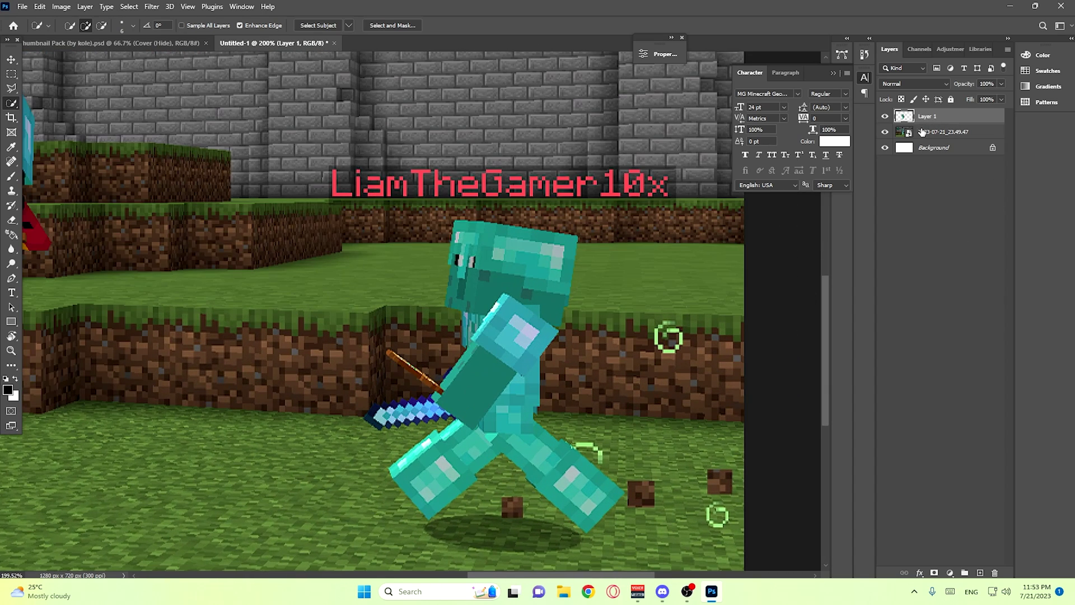
left_click(922, 131)
scroll(379, 428, "down", 5)
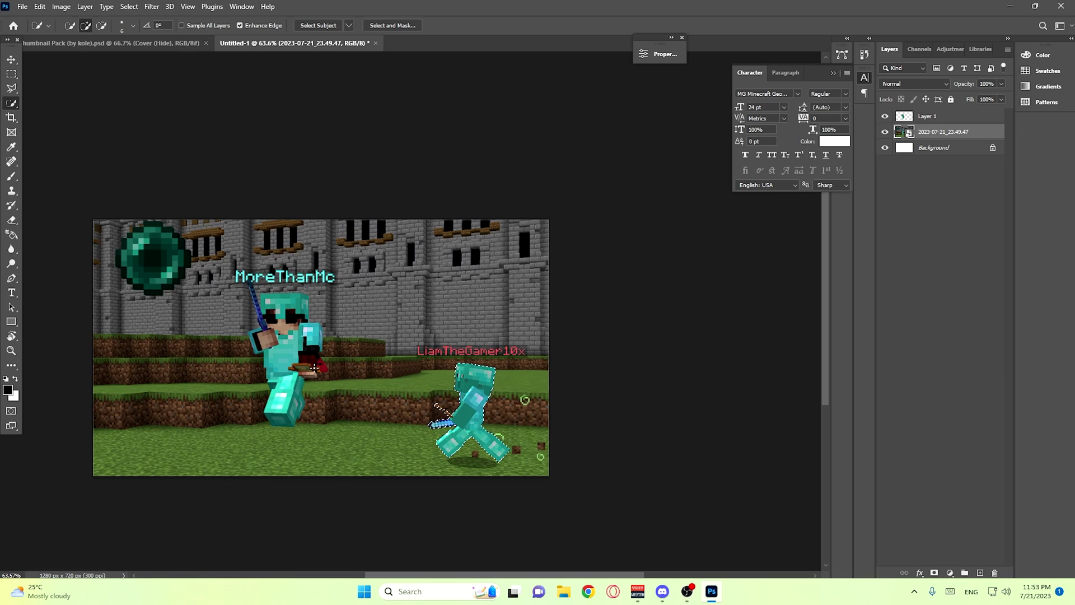
key("ctrl+j")
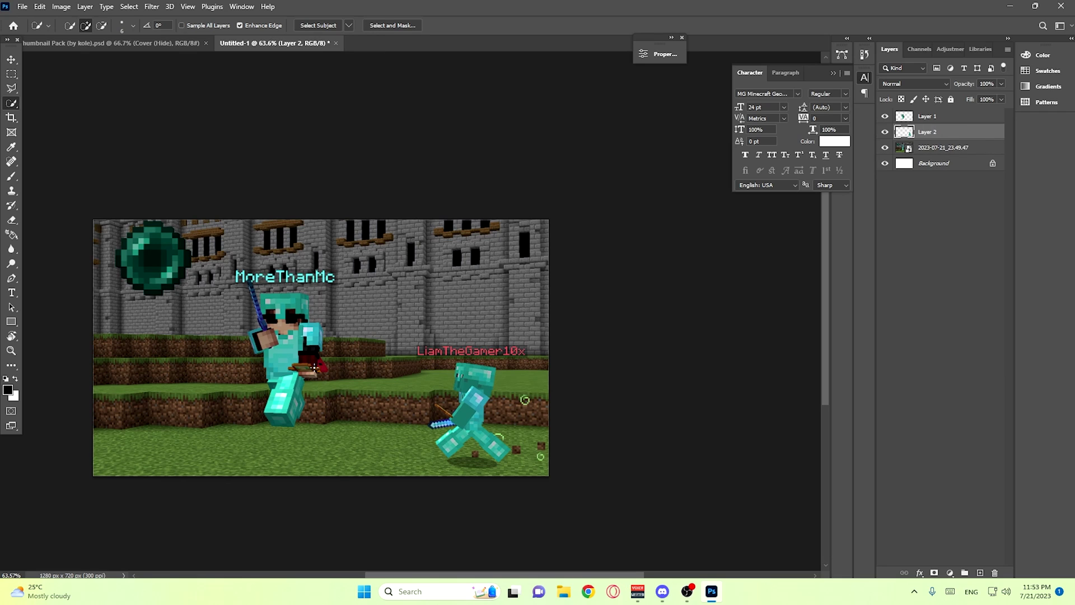
Select the ender pearl on the screenshot layer and copy it to a new layer
left_click(928, 149)
scroll(358, 564, "left", 3)
scroll(330, 280, "up", 1)
left_click(366, 213)
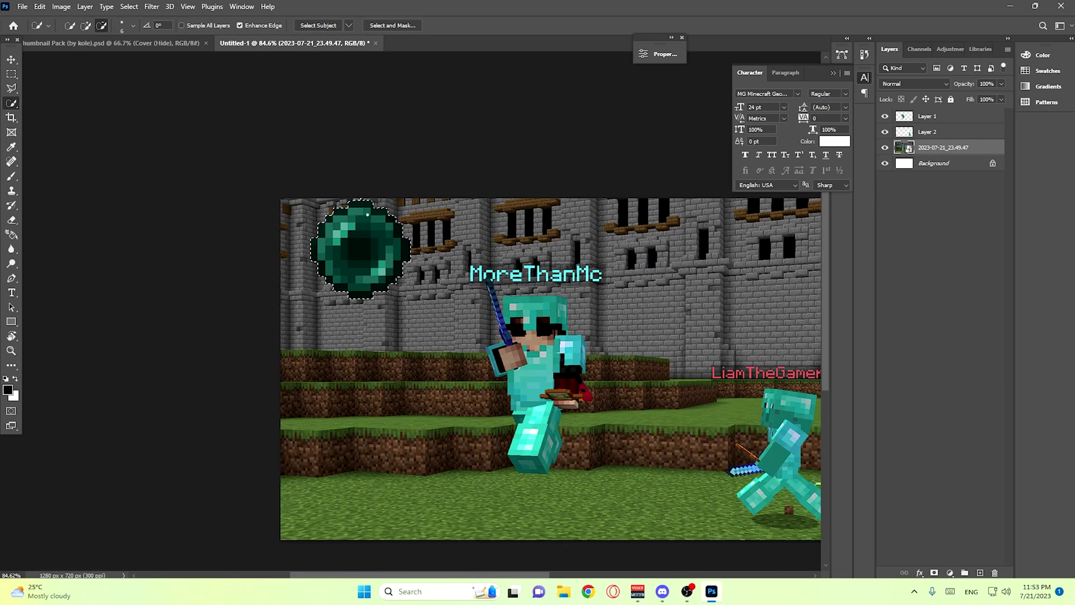
scroll(400, 255, "down", 3)
key("ctrl+j")
scroll(426, 278, "right", 2)
scroll(400, 320, "up", 1)
scroll(399, 319, "up", 4)
Copy colour-correction group 1 from the thumbnail pack's CCs folder into Untitled-1 above Layer 1, and compare the image with and without it
left_click(936, 116)
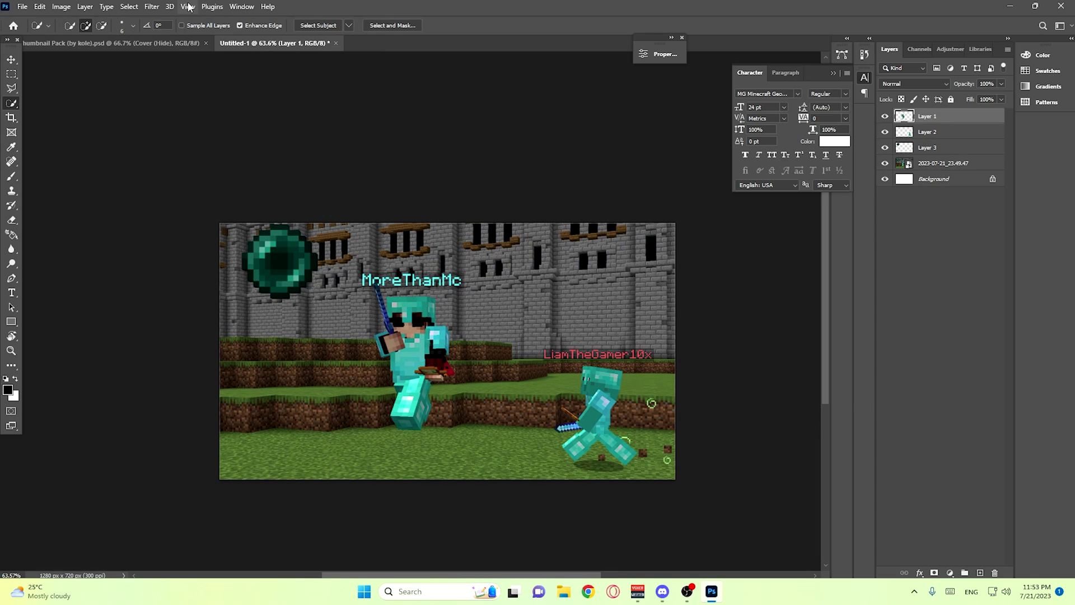
left_click(169, 44)
key("ctrl+comma")
left_click(905, 159)
left_click(885, 159)
left_click(886, 160)
left_click_drag(942, 161, 264, 44)
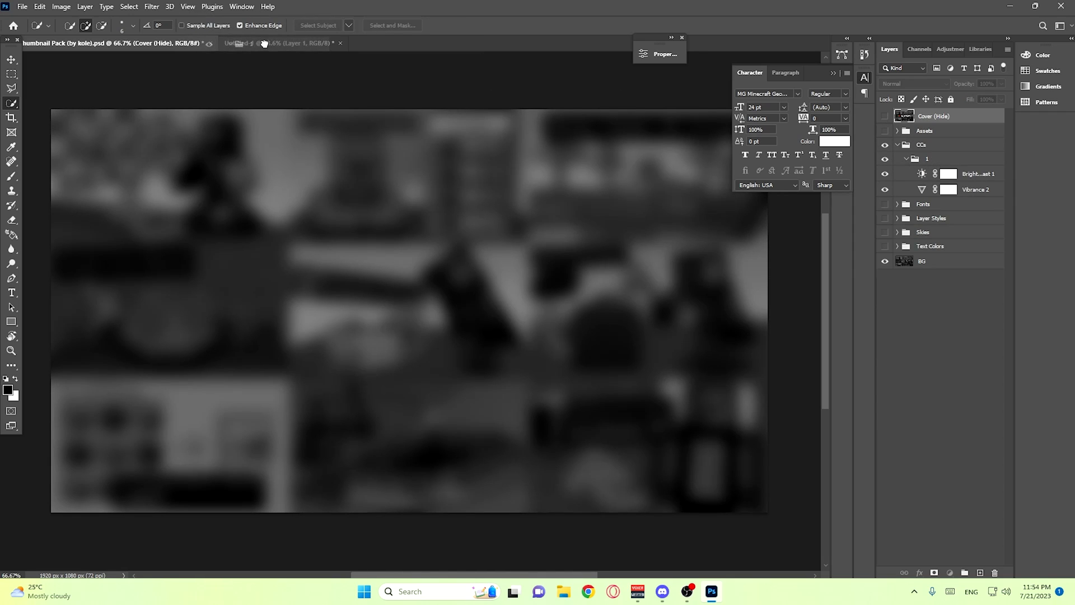
left_click(264, 44)
left_click(885, 115)
left_click(885, 116)
Set the Brightness/Contrast adjustment's brightness to 35 and review the Vibrance adjustment's settings
left_click(912, 131)
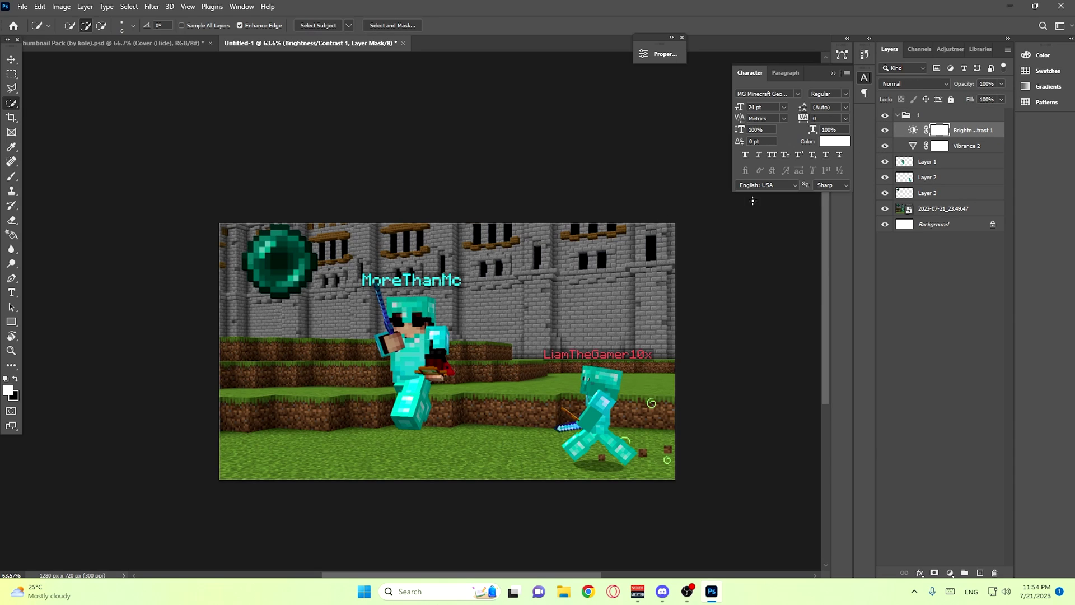
double_click(916, 131)
left_click_drag(555, 118, 562, 117)
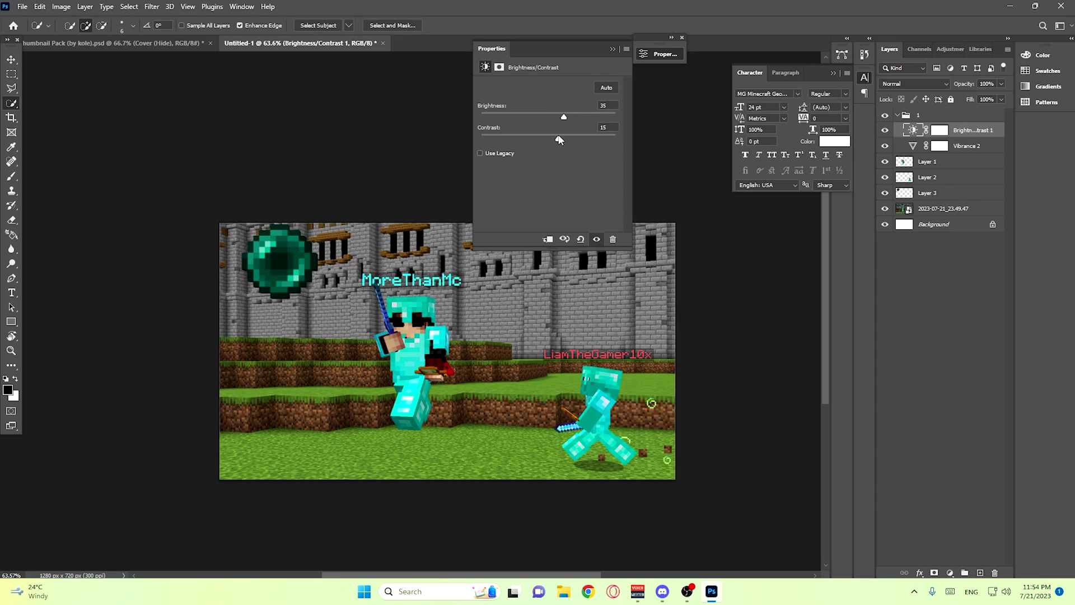
left_click(612, 49)
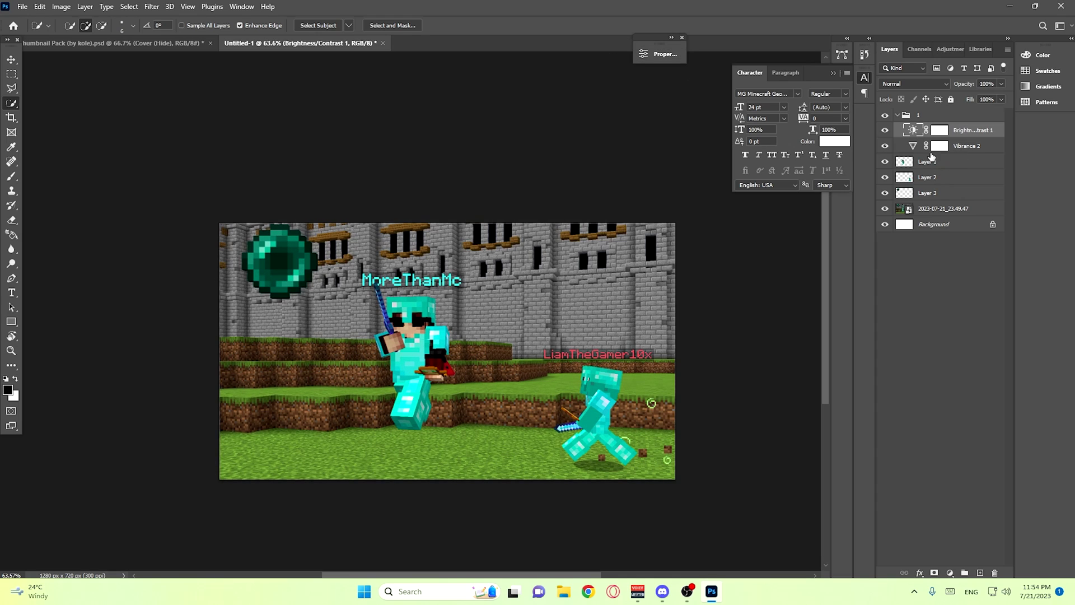
double_click(913, 147)
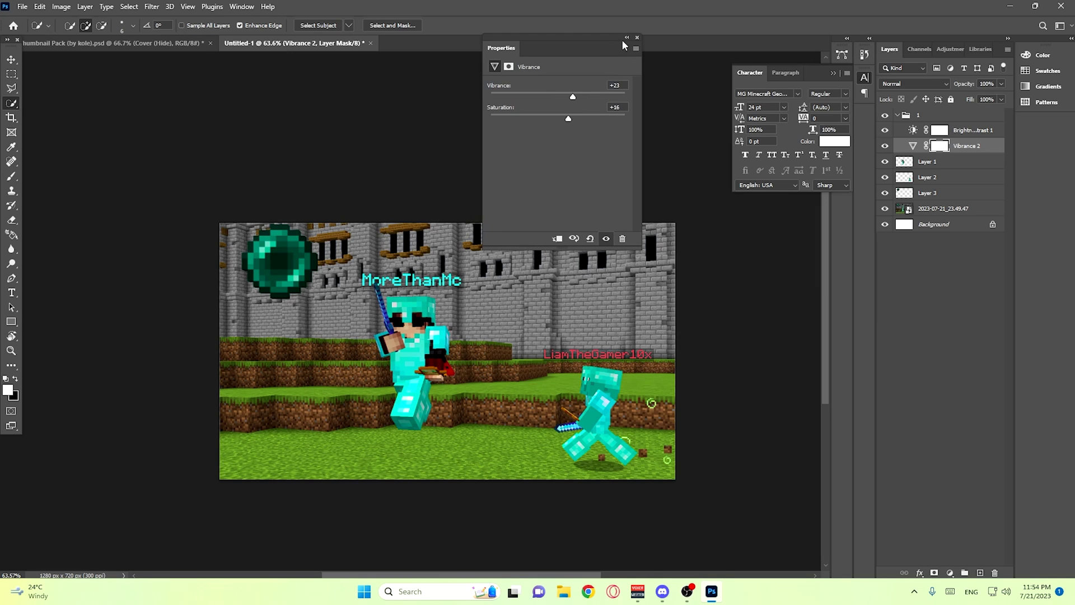
left_click(621, 38)
scroll(548, 275, "down", 1)
scroll(506, 323, "up", 2)
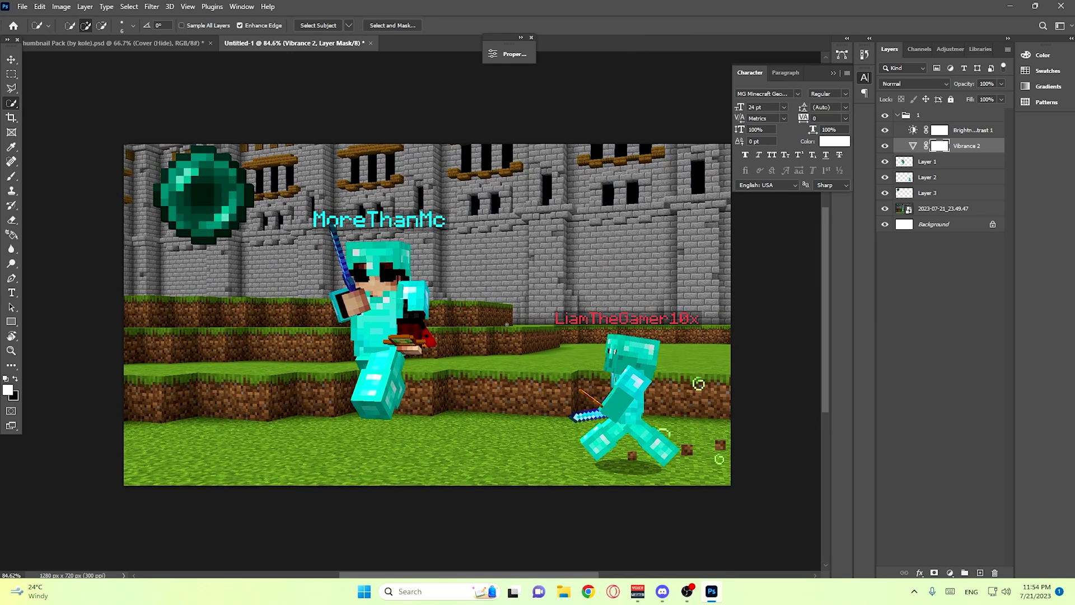
Duplicate the ender pearl's Layer 3 and apply a Motion Blur to the copy with angle -5° and distance 113 pixels
key("v")
left_click(946, 194)
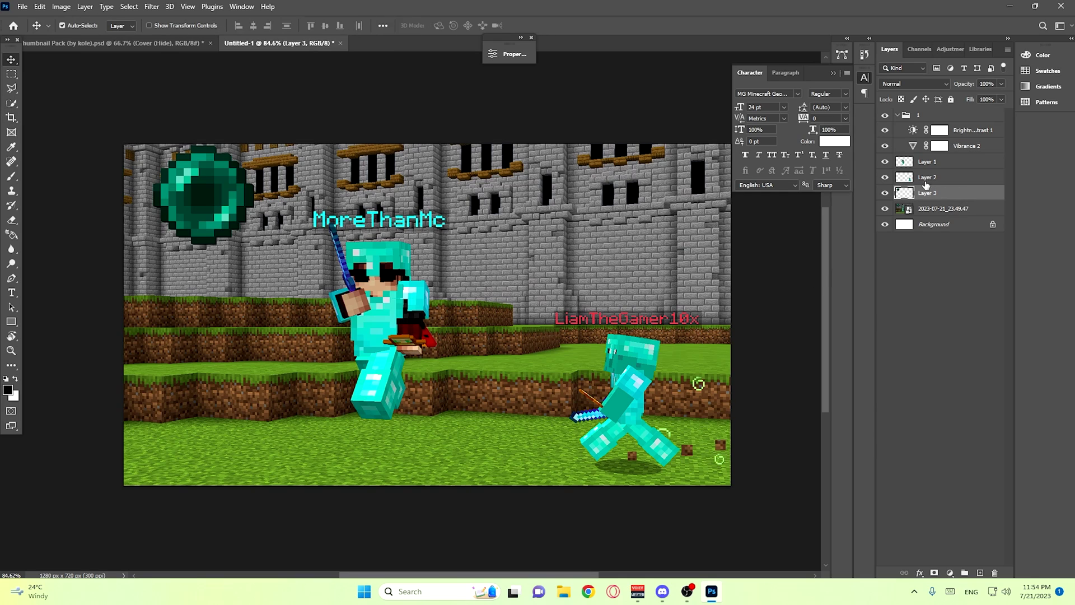
left_click(898, 116)
scroll(567, 365, "down", 1)
scroll(566, 365, "up", 1)
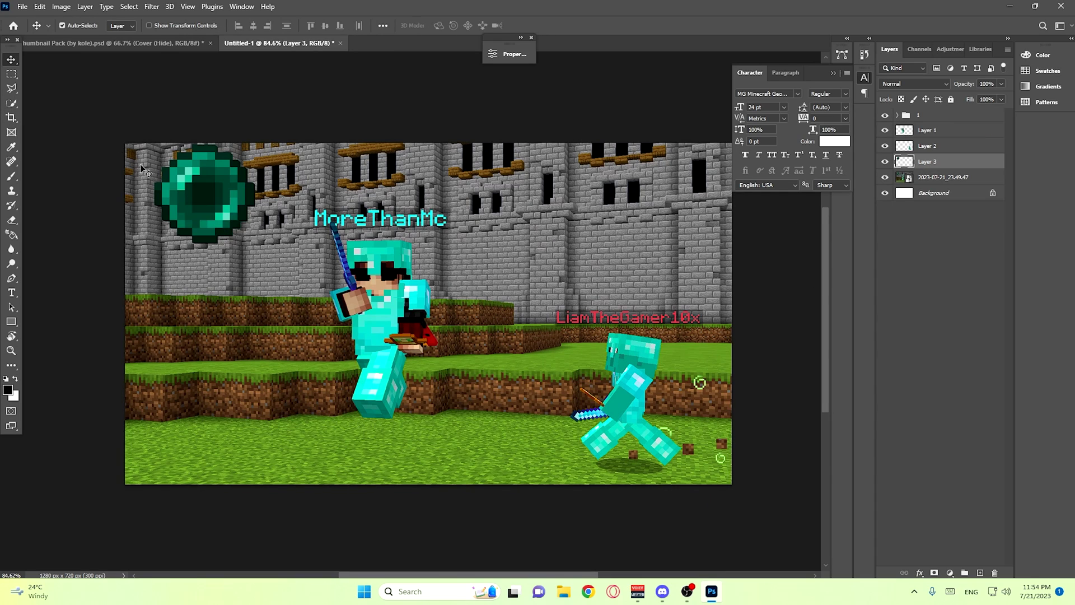
key("ctrl+j")
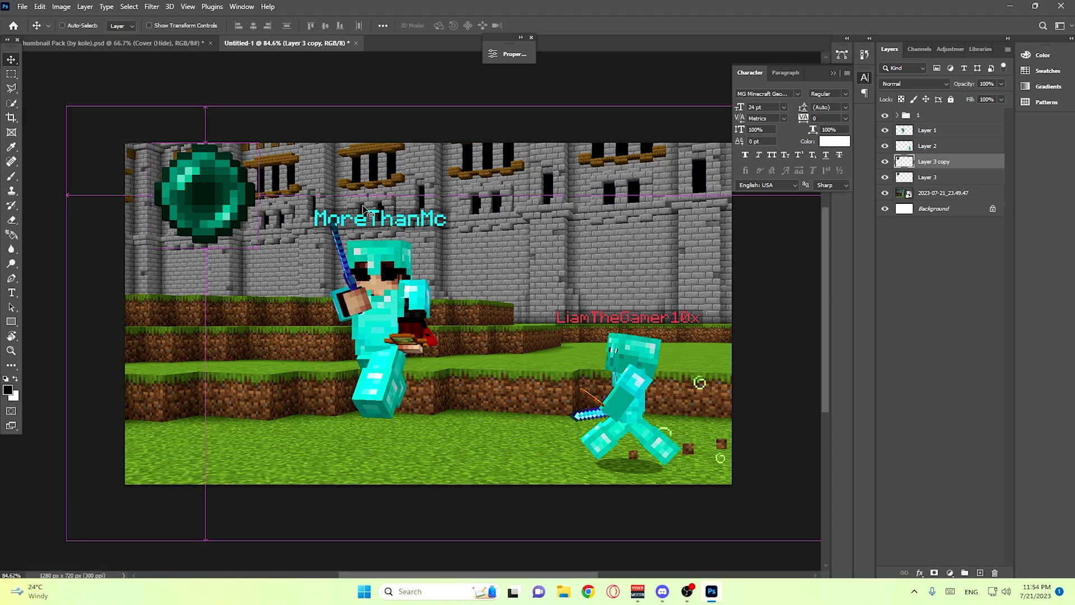
left_click(152, 6)
mouse_move(263, 151)
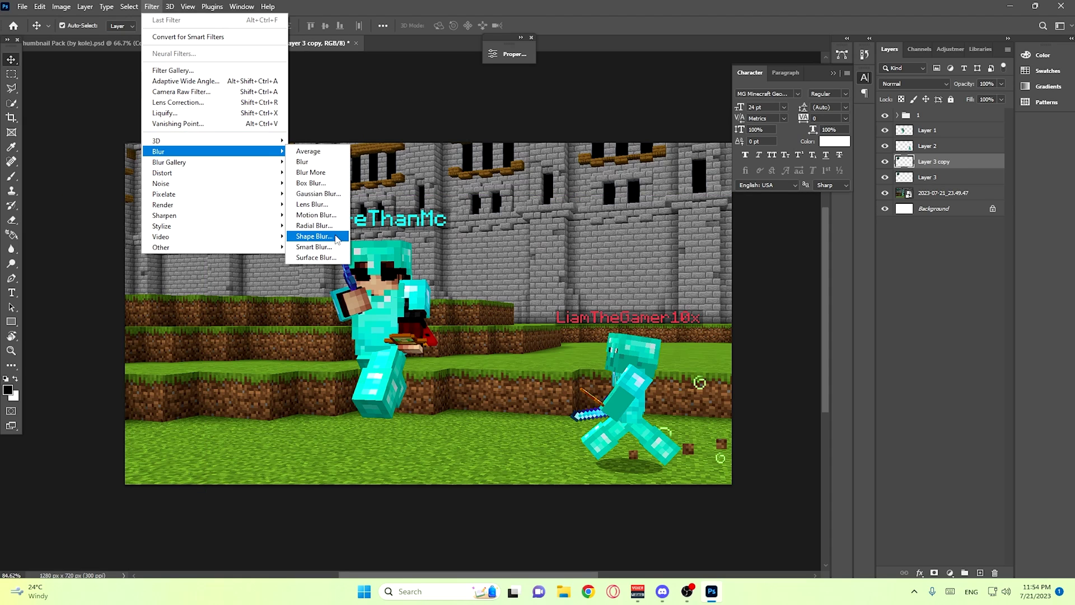
left_click(329, 218)
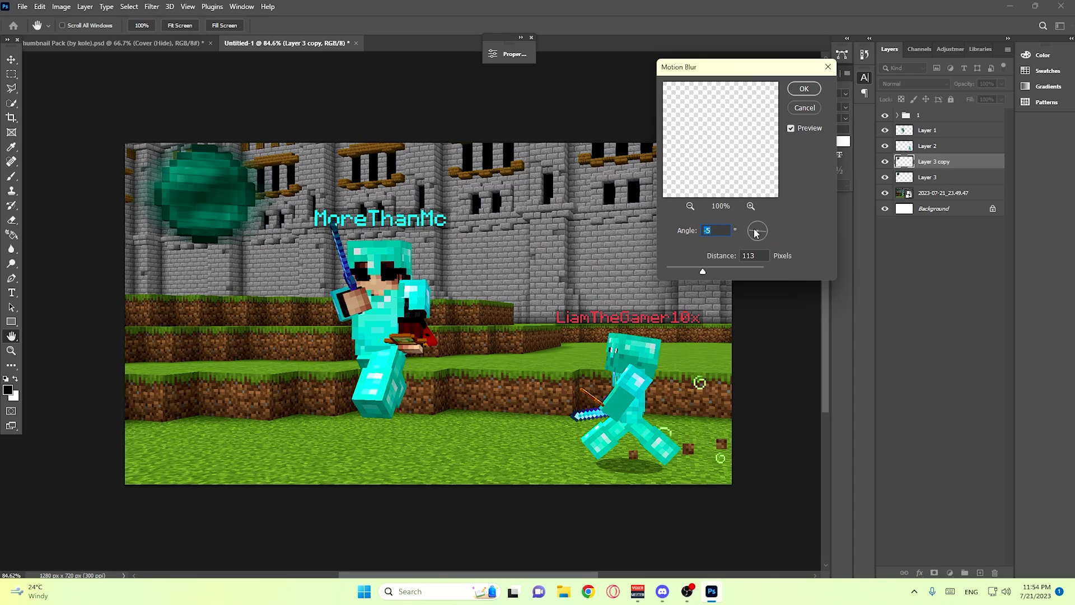
left_click(804, 89)
Shift the blurred pearl copy slightly so it trails behind the pearl, and place its layer beneath Layer 3
key("ctrl+t")
left_click_drag(197, 204, 222, 208)
key("Return")
left_click_drag(945, 167, 944, 182)
scroll(437, 283, "down", 1)
scroll(336, 273, "up", 1)
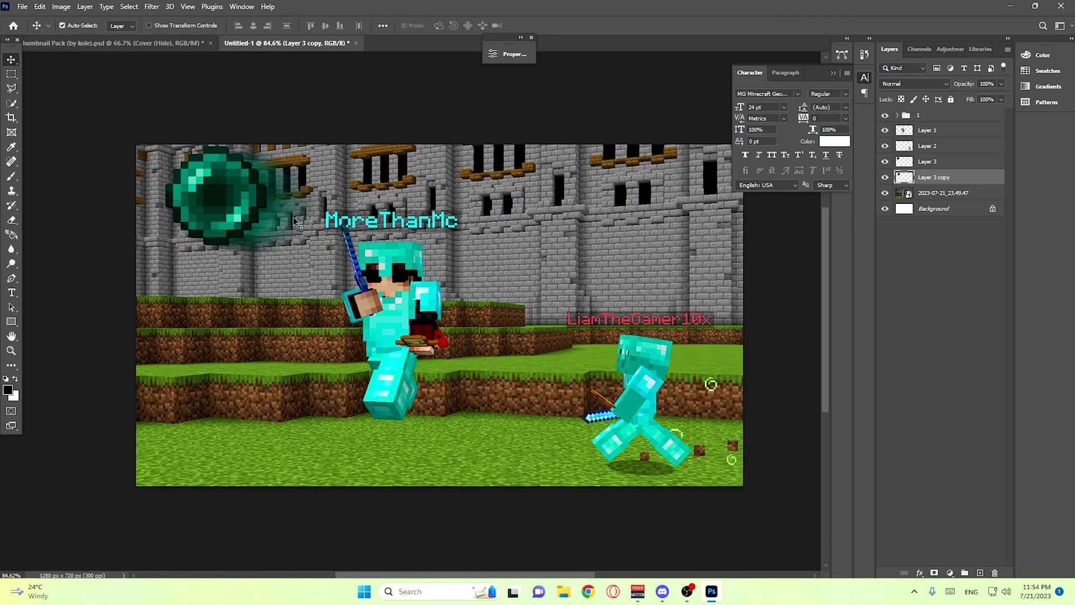
Distort the blurred pearl copy so its trail is taller at the pearl and tapers towards the players
key("ctrl+t")
key("Return")
key("ctrl+t")
right_click(278, 224)
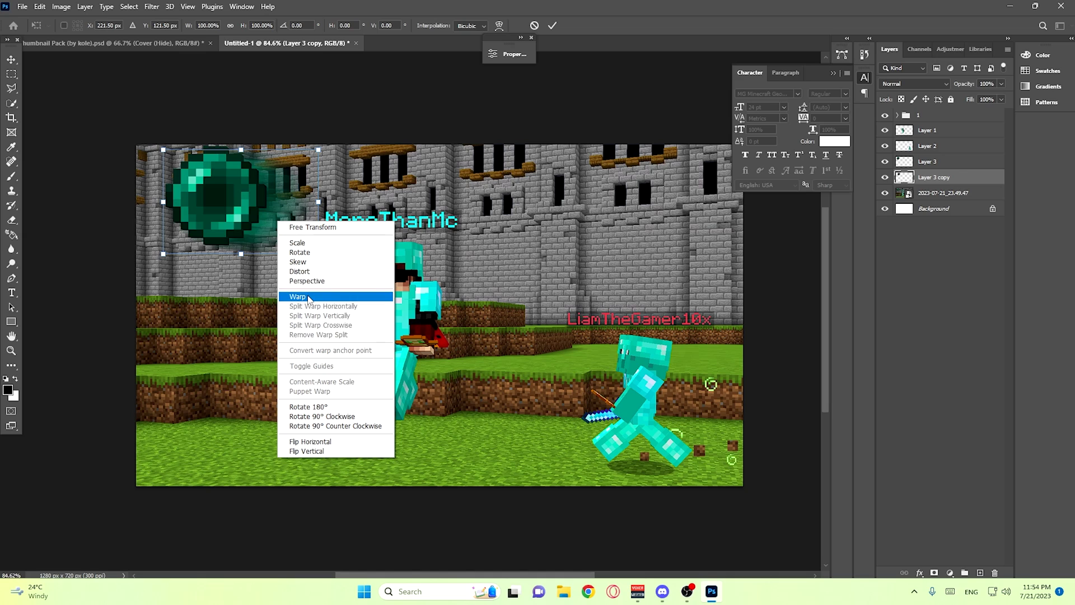
left_click(315, 262)
left_click_drag(318, 254, 324, 258)
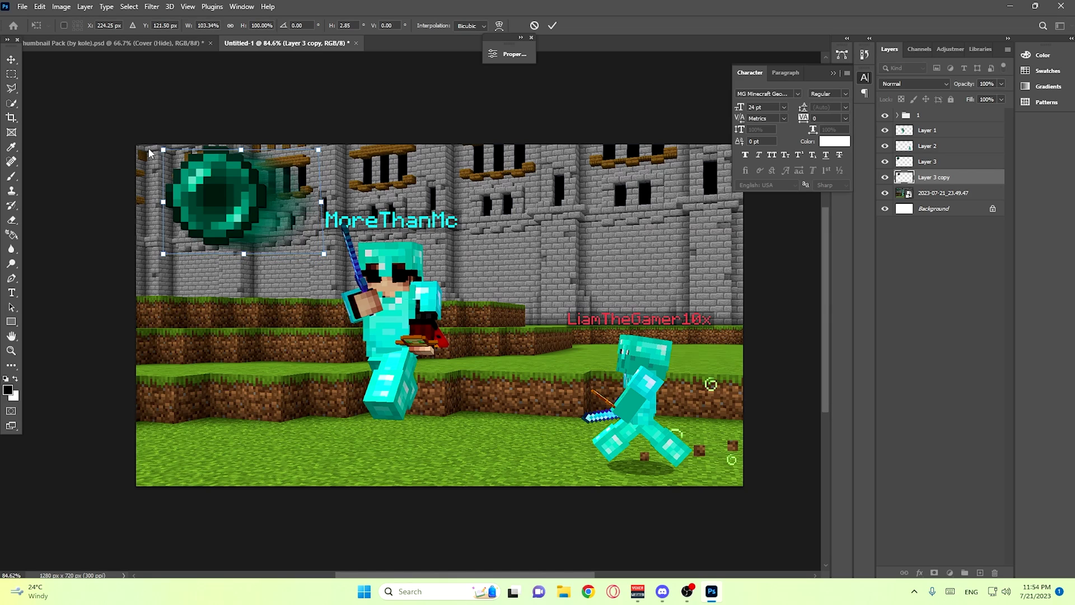
left_click_drag(163, 151, 161, 143)
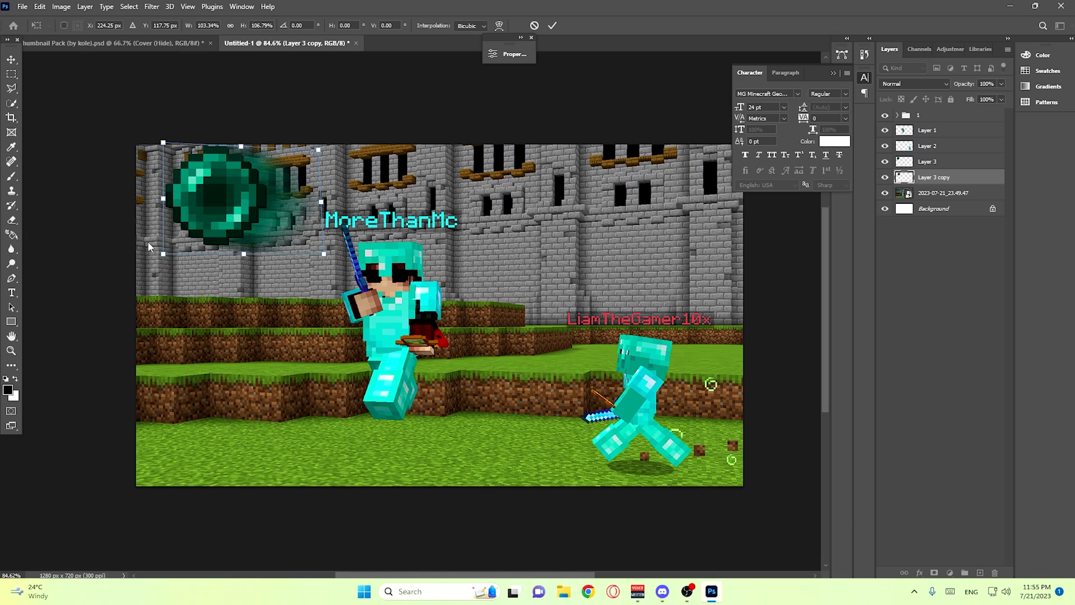
left_click_drag(163, 252, 163, 247)
left_click_drag(324, 250, 322, 225)
left_click_drag(167, 247, 173, 263)
mouse_move(323, 226)
left_mouse_down()
mouse_move(317, 244)
mouse_move(309, 235)
left_mouse_up()
mouse_move(318, 152)
left_mouse_down()
mouse_move(319, 164)
mouse_move(331, 147)
mouse_move(320, 171)
left_mouse_up()
left_click_drag(307, 227, 307, 237)
left_click_drag(165, 143, 163, 137)
left_click(240, 152)
left_click_drag(240, 152, 237, 150)
left_click_drag(160, 137, 160, 128)
left_click_drag(308, 239, 302, 242)
key("Return")
scroll(284, 238, "down", 1)
scroll(283, 238, "up", 1)
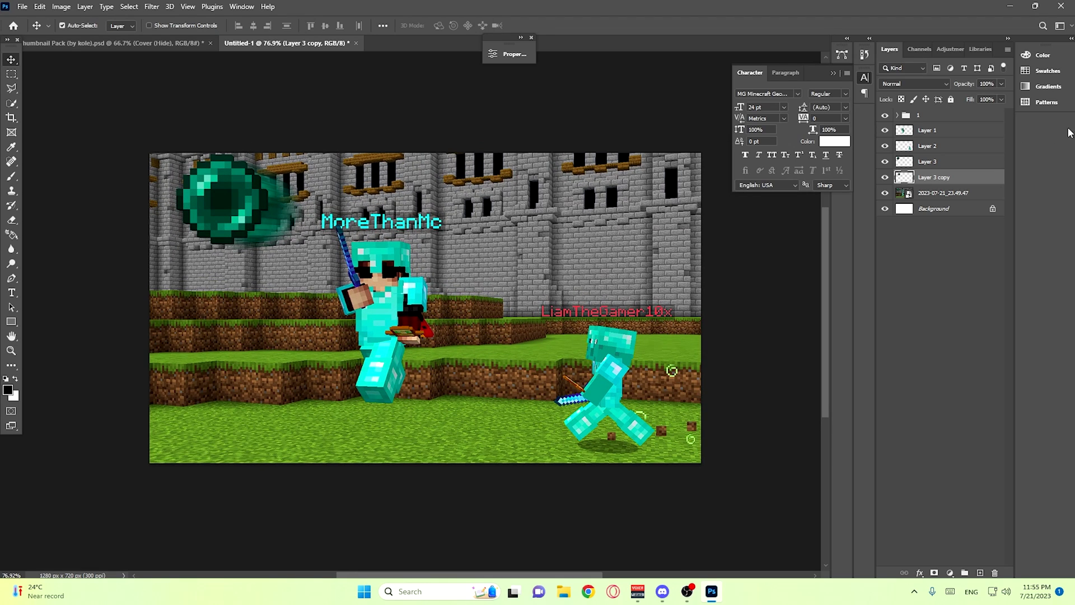
Lower the opacity of the blurred pearl trail, Layer 3 copy, to 84%
left_click(1002, 84)
left_click_drag(991, 99, 999, 100)
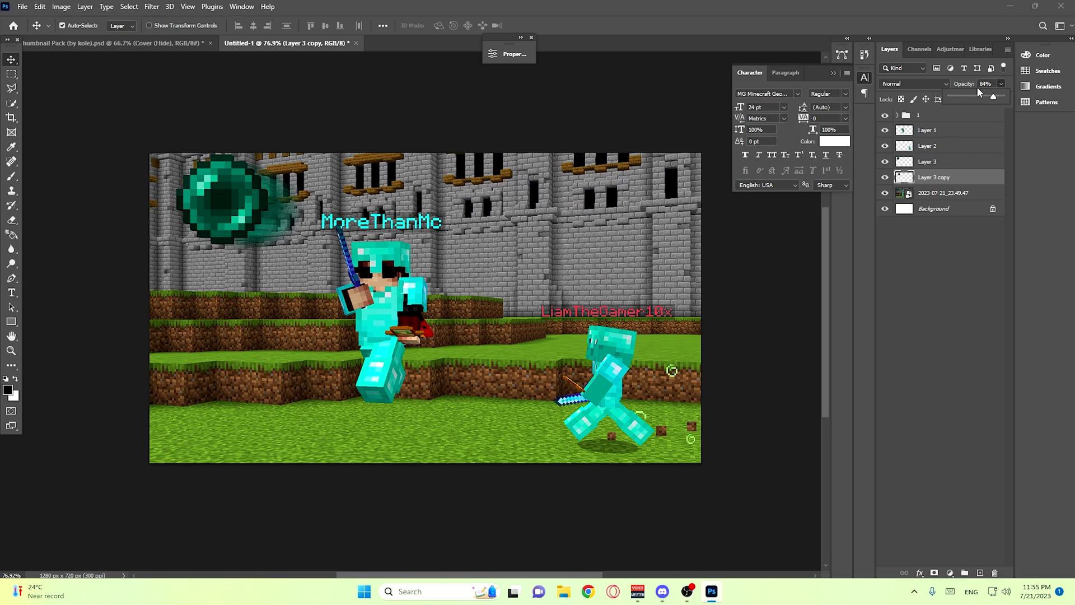
left_click(819, 346)
scroll(682, 348, "down", 3)
scroll(499, 299, "up", 3)
left_click(387, 286)
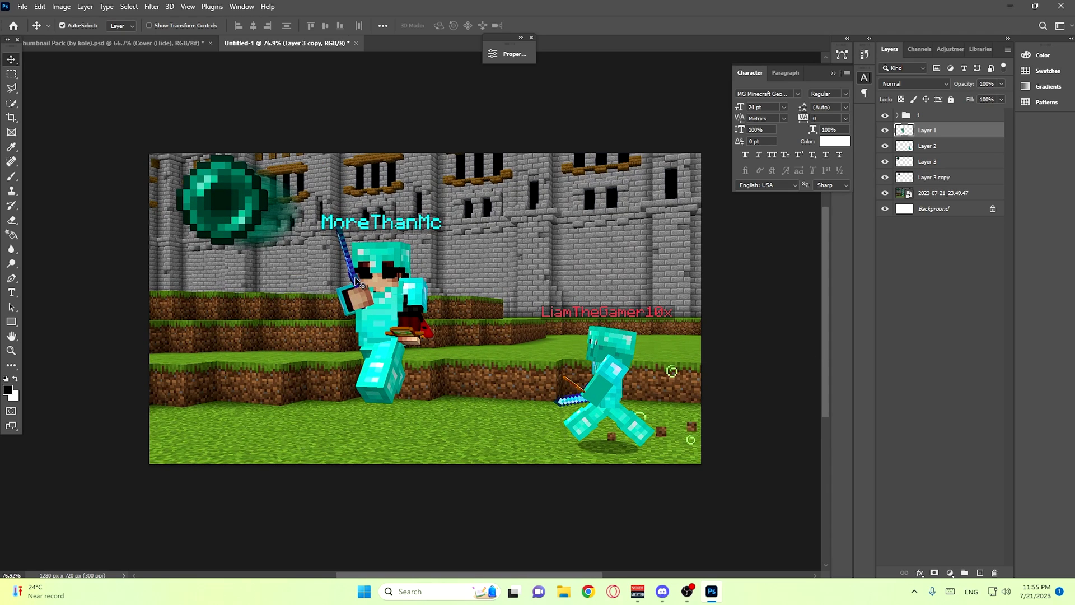
scroll(381, 285, "down", 2)
scroll(381, 284, "up", 2)
scroll(439, 302, "down", 1)
scroll(443, 302, "up", 1)
key("c")
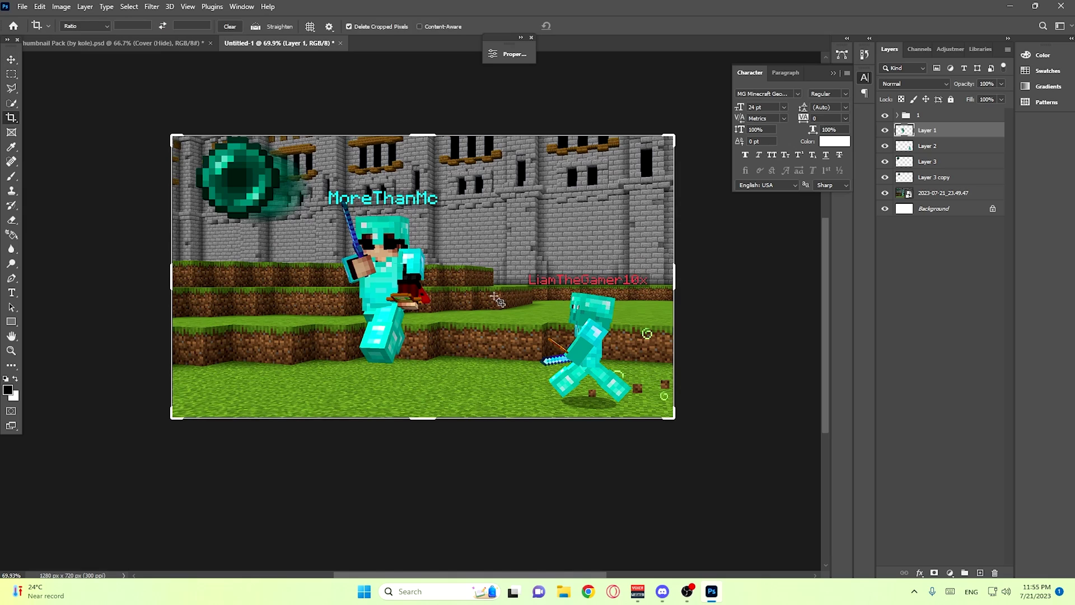
Add the white text "Tutorial" and position it between the two players
left_click(924, 294)
key("t")
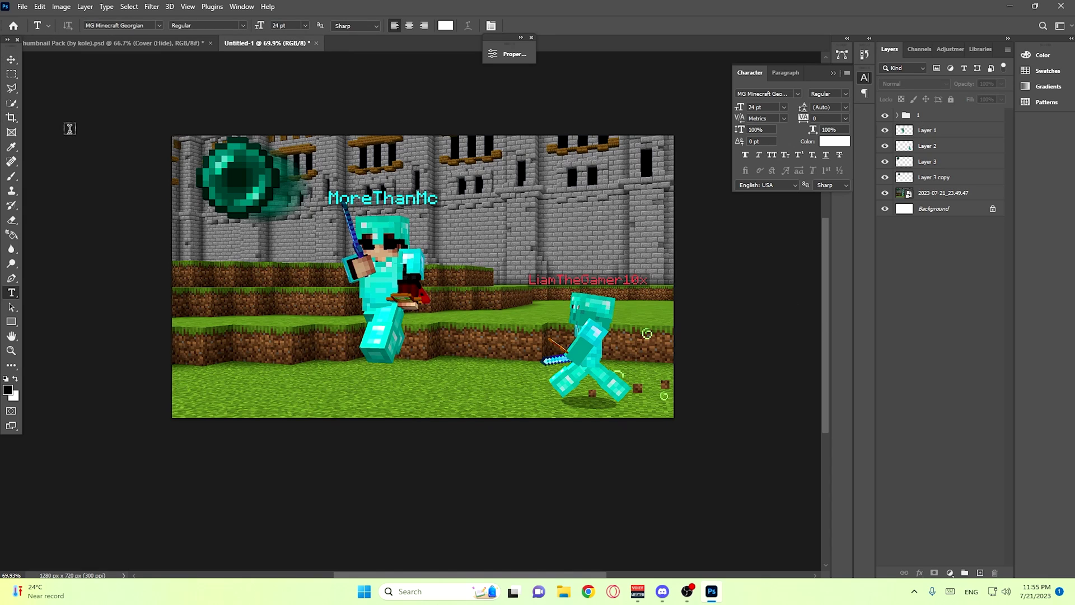
left_click(478, 216)
key("BackSpace")
type("Tutorial")
left_click_drag(428, 216, 511, 331)
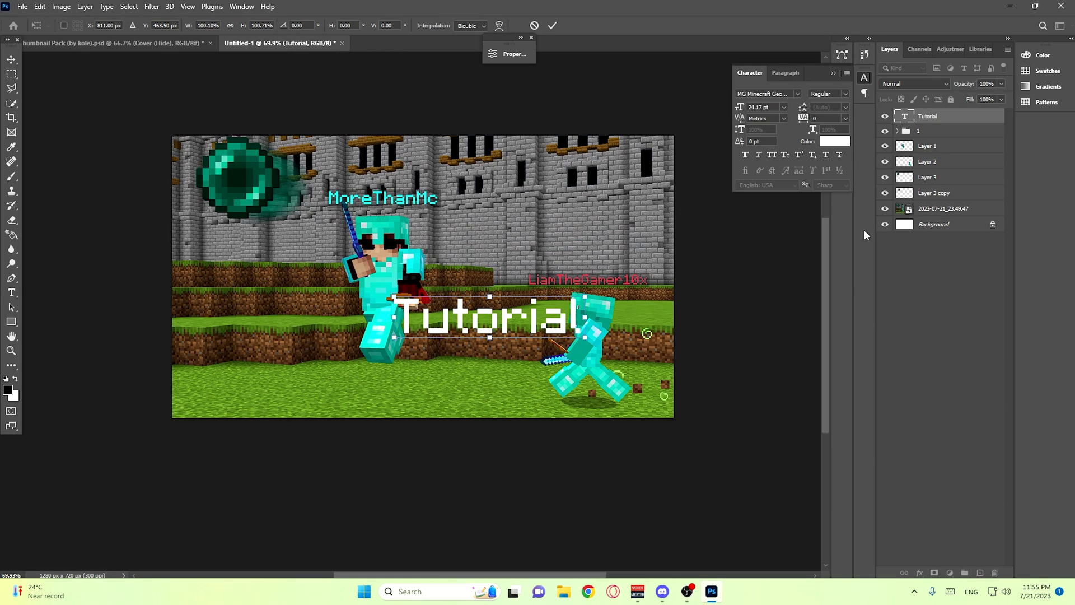
Place the Tutorial text layer beneath Layer 2 and scale the text down to fit between the two players
left_click_drag(939, 123, 940, 171)
scroll(527, 324, "down", 1)
scroll(528, 324, "up", 2)
key("ctrl+t")
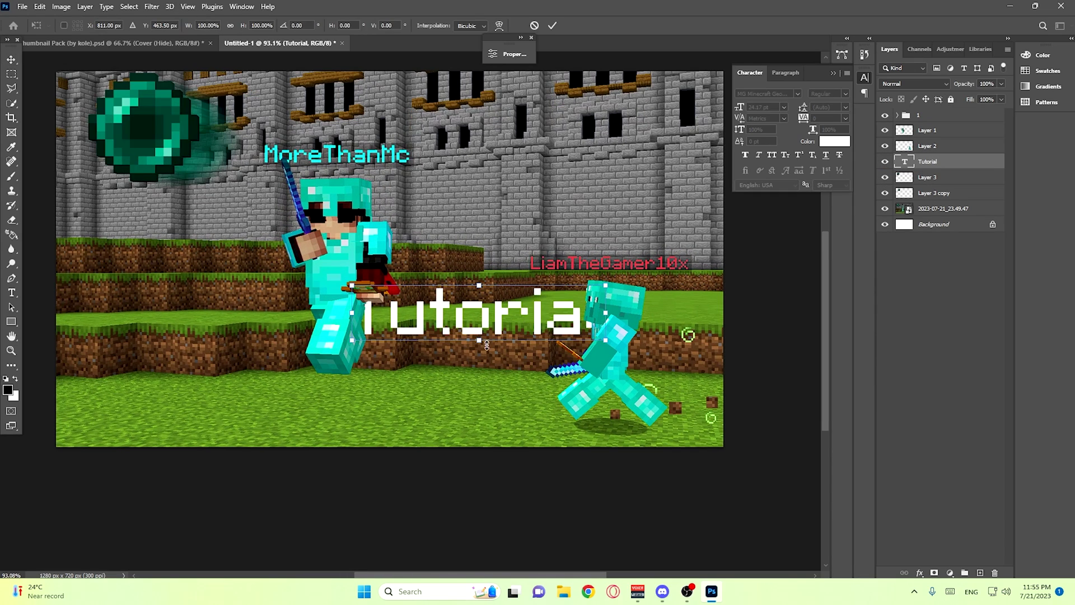
left_click_drag(479, 341, 477, 335)
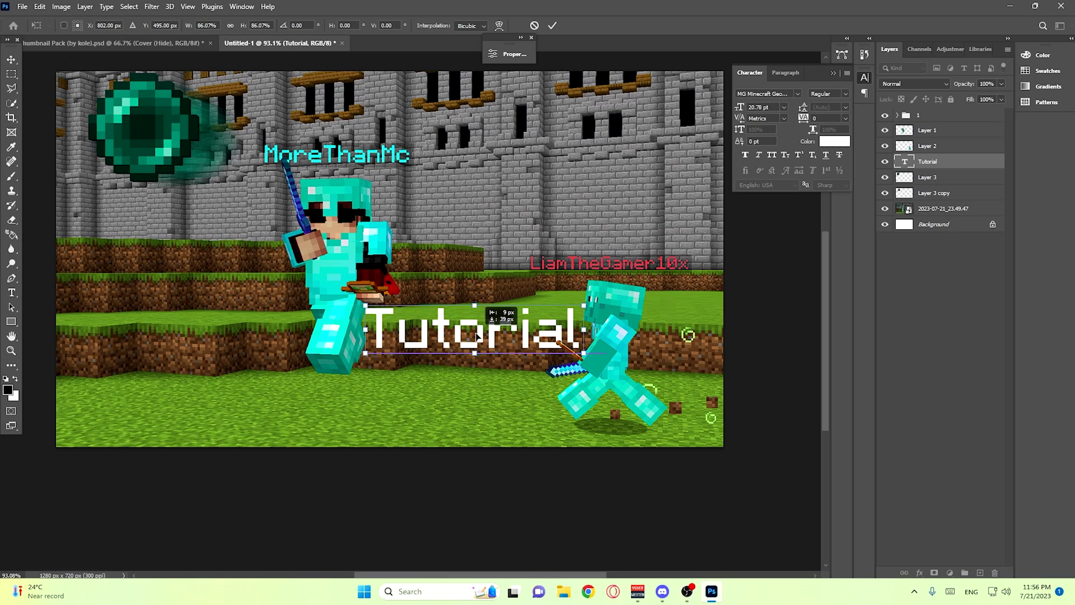
left_click_drag(584, 329, 593, 328)
key("Return")
Erase the stray pixels beside the fishing rod's tip on Layer 2 with a 1 px eraser
left_click(569, 350)
scroll(560, 345, "up", 5)
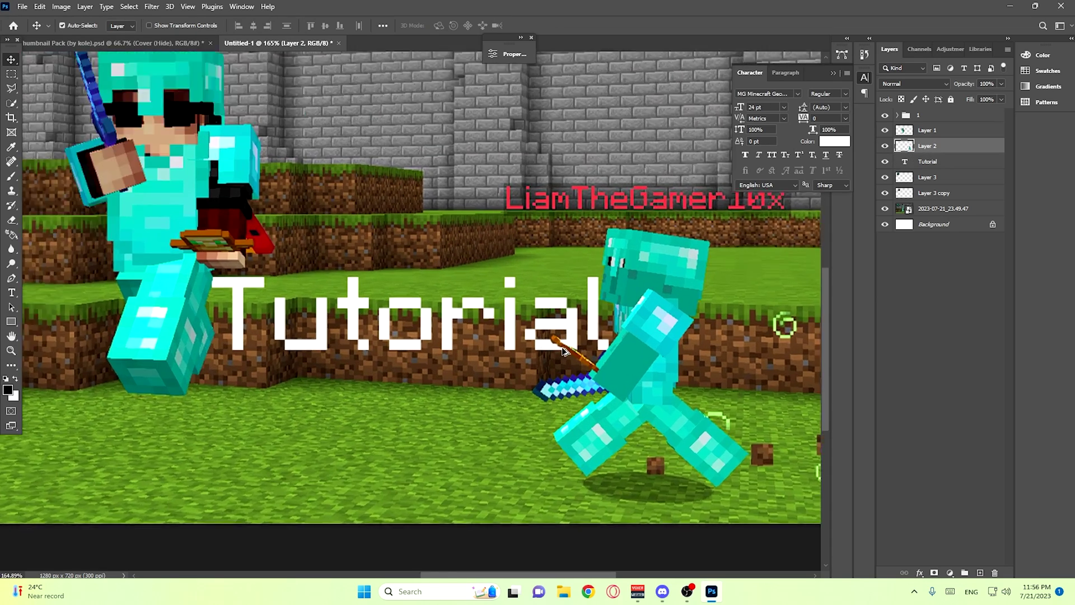
scroll(556, 341, "up", 4)
left_click(12, 220)
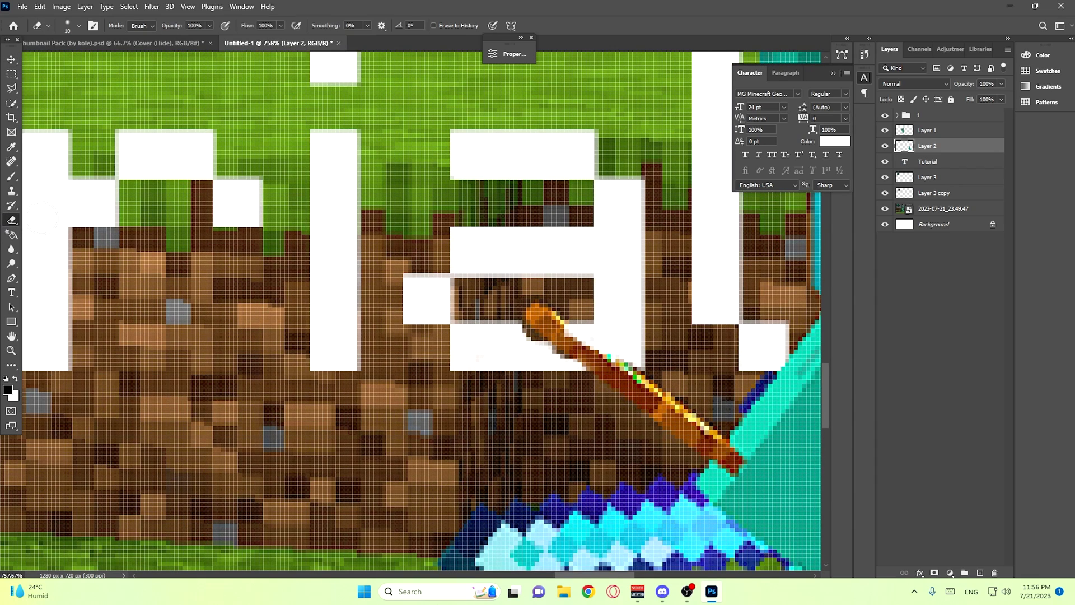
left_click(65, 26)
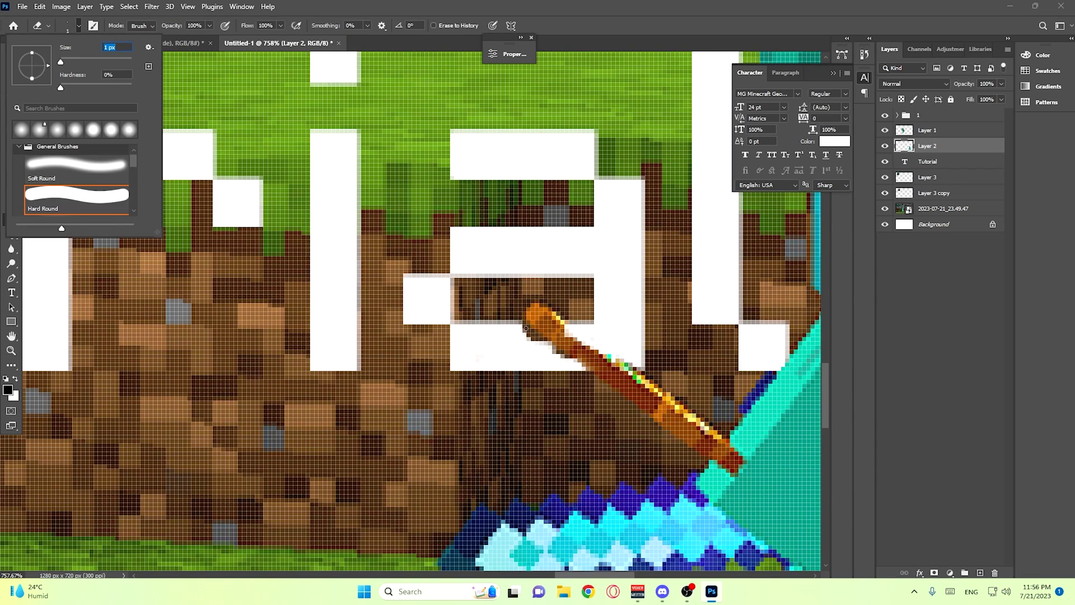
left_click_drag(524, 330, 528, 330)
scroll(652, 387, "down", 12)
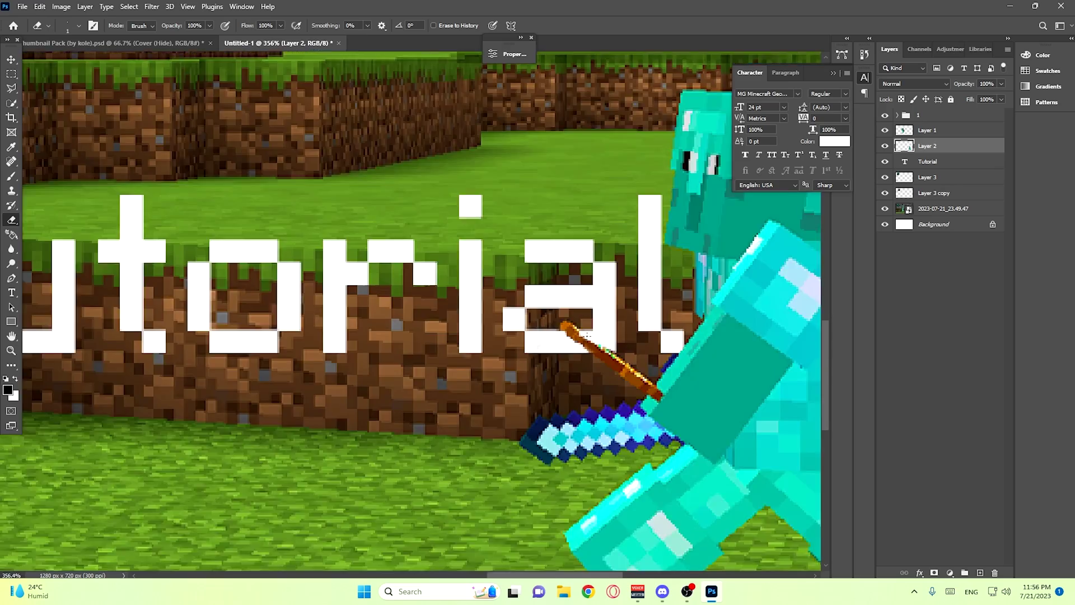
scroll(653, 386, "down", 2)
scroll(653, 387, "up", 2)
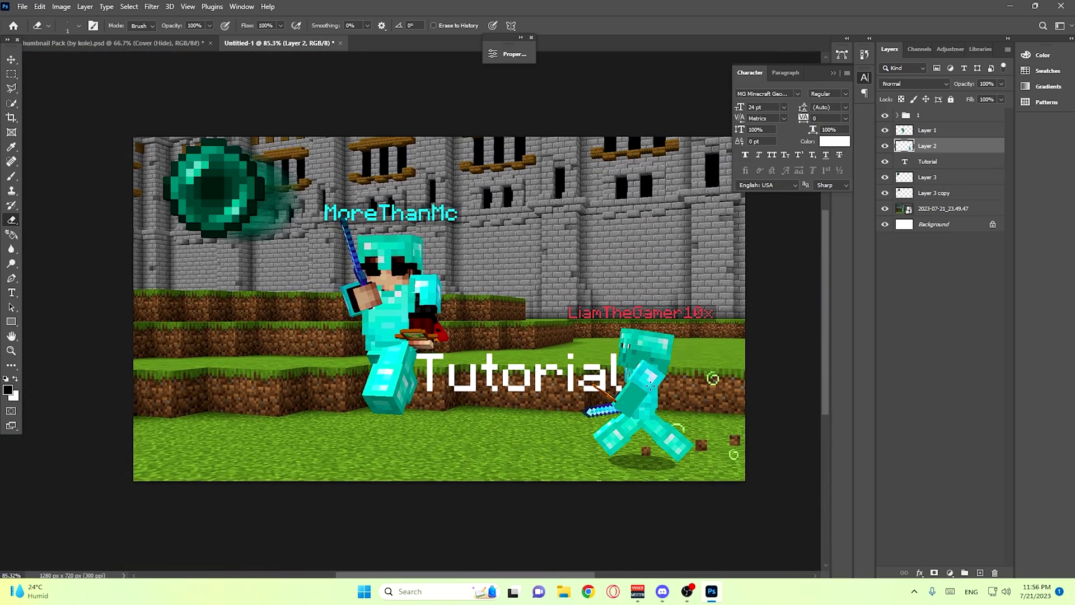
Add a Gradient Overlay to the Tutorial text and set its first colour stop to light blue 76dcff
key("v")
right_click(944, 161)
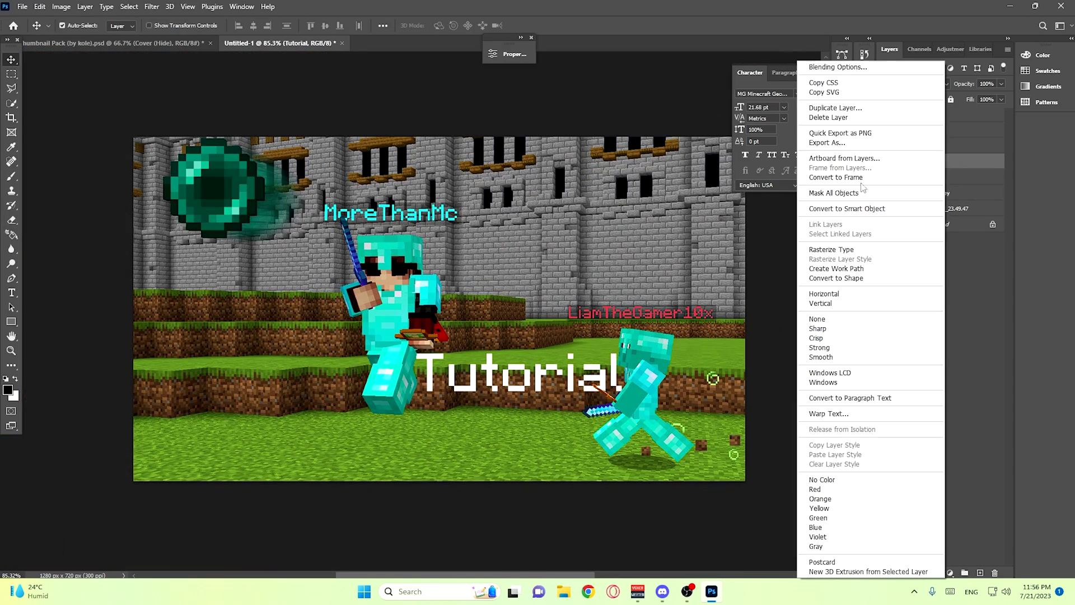
left_click(838, 67)
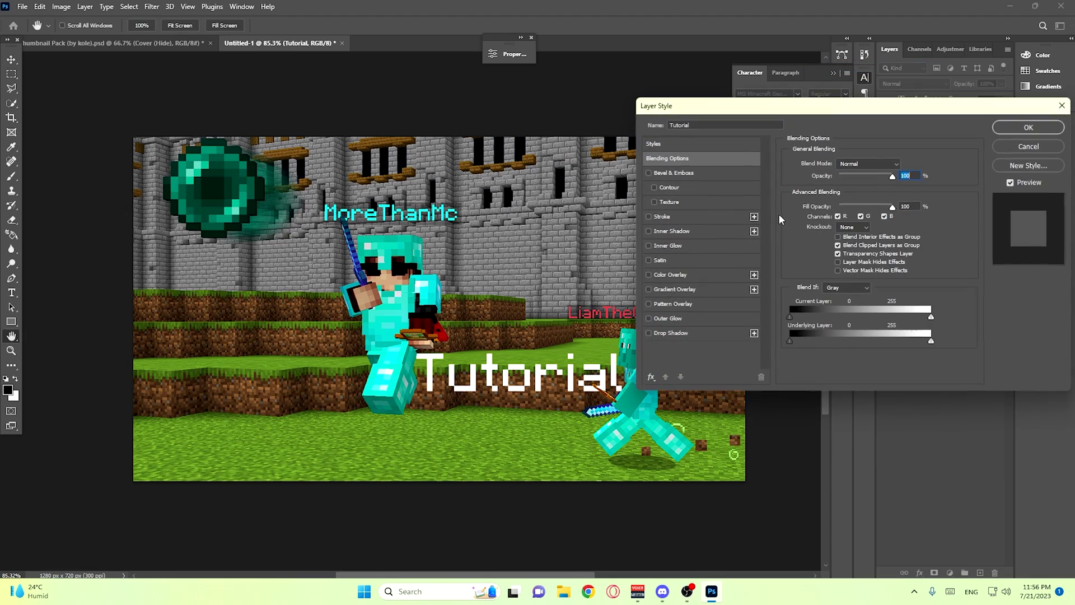
left_click(649, 289)
left_click(661, 290)
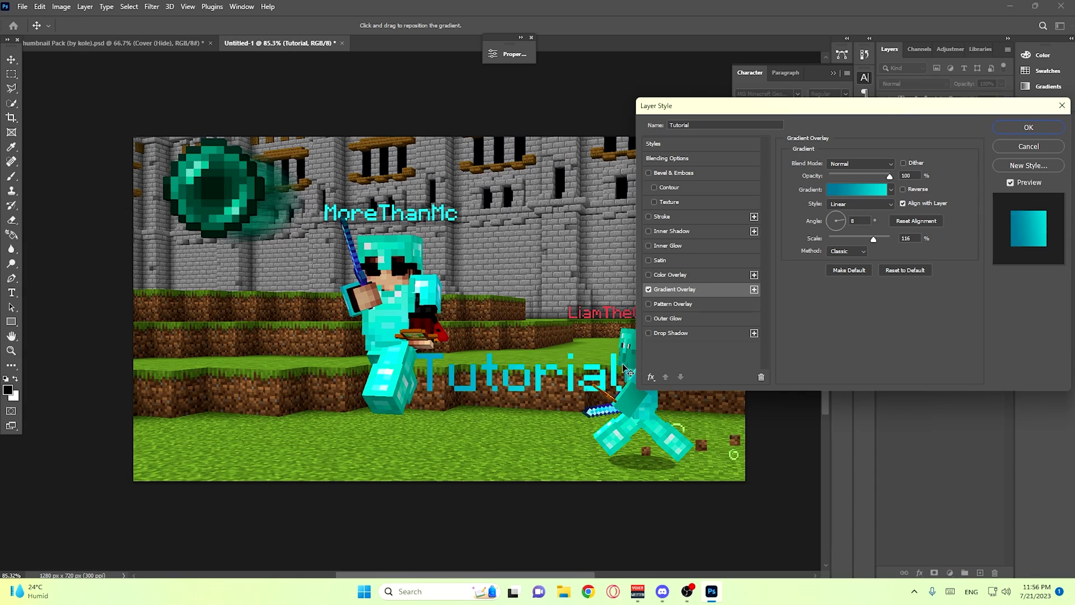
left_click(857, 189)
double_click(828, 308)
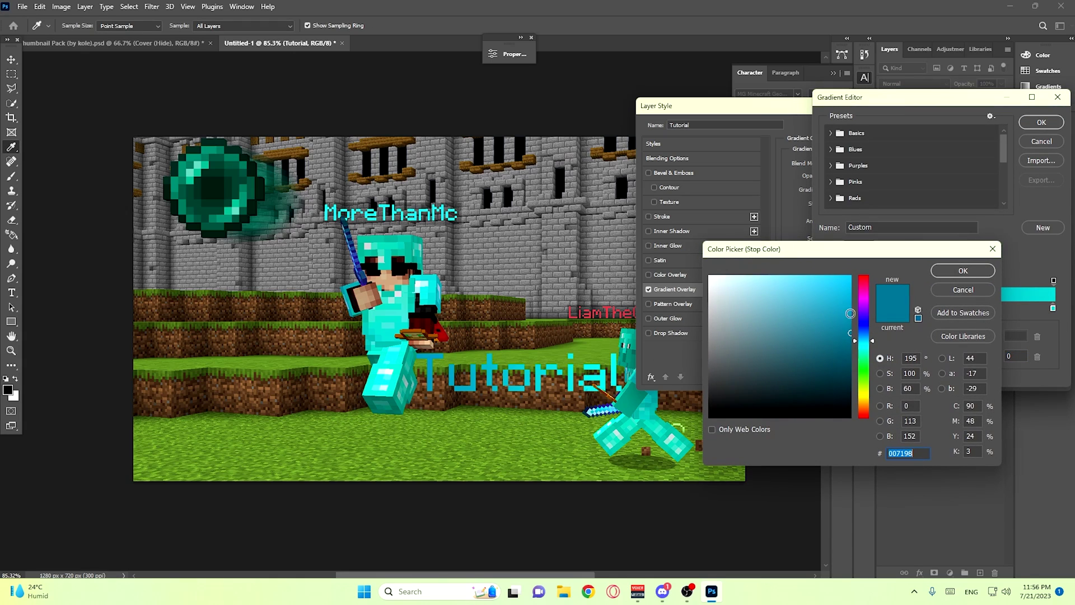
left_click(789, 298)
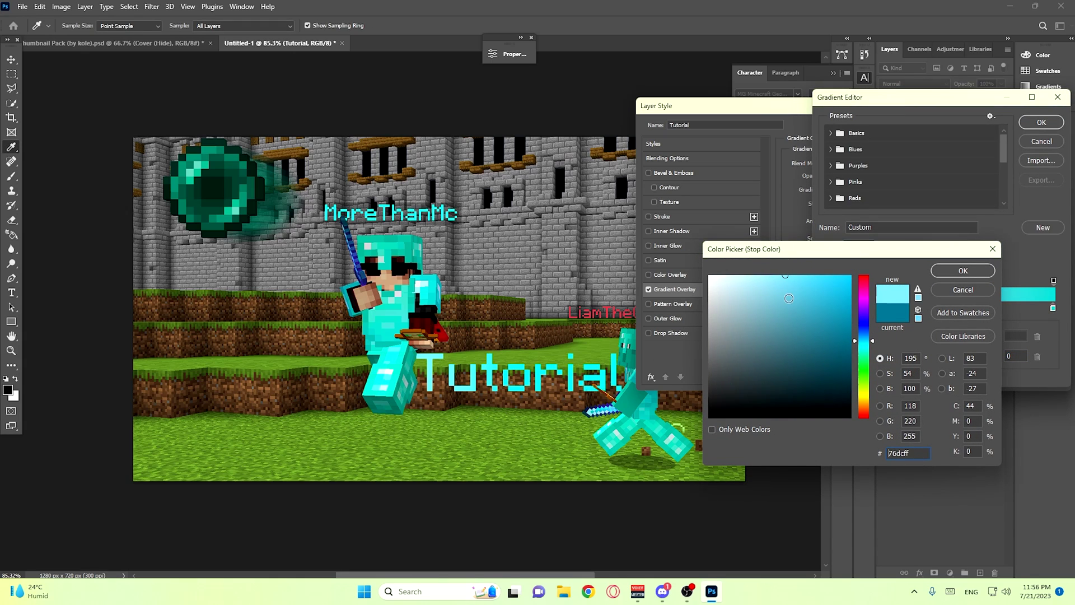
left_click(964, 270)
left_click(1041, 122)
Add a dark teal Drop Shadow to the Tutorial text with its angle set to 97°
left_click(649, 333)
left_click(664, 334)
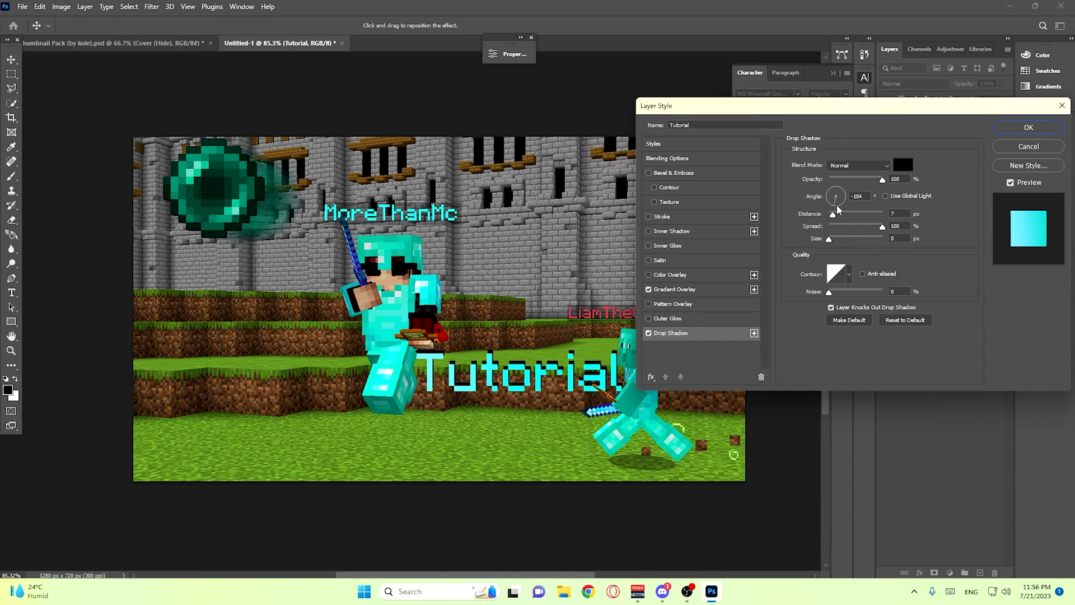
left_click_drag(838, 211, 834, 174)
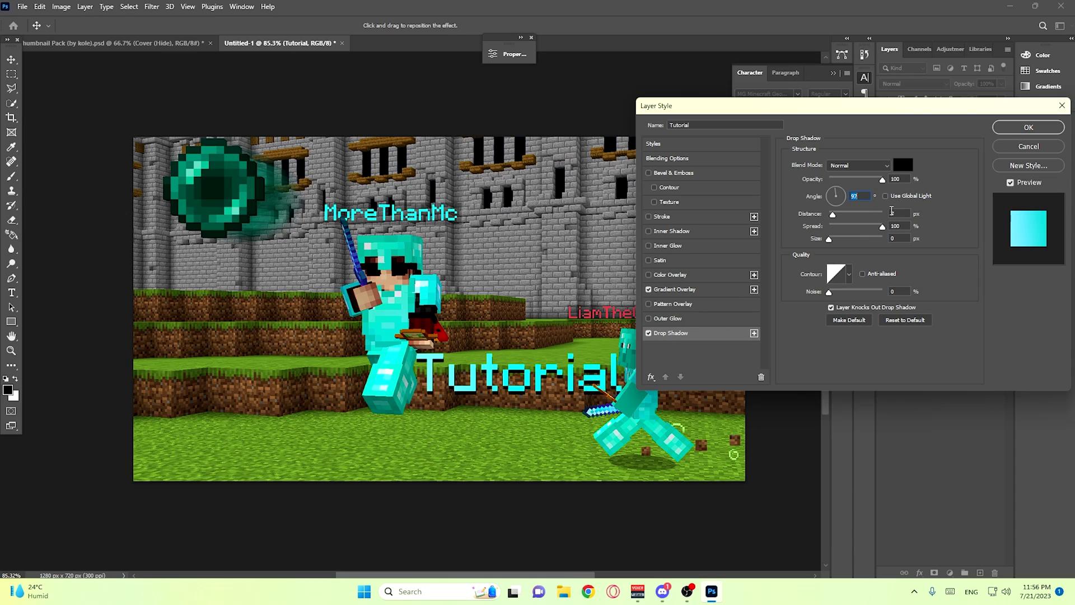
left_click(904, 164)
left_click(864, 331)
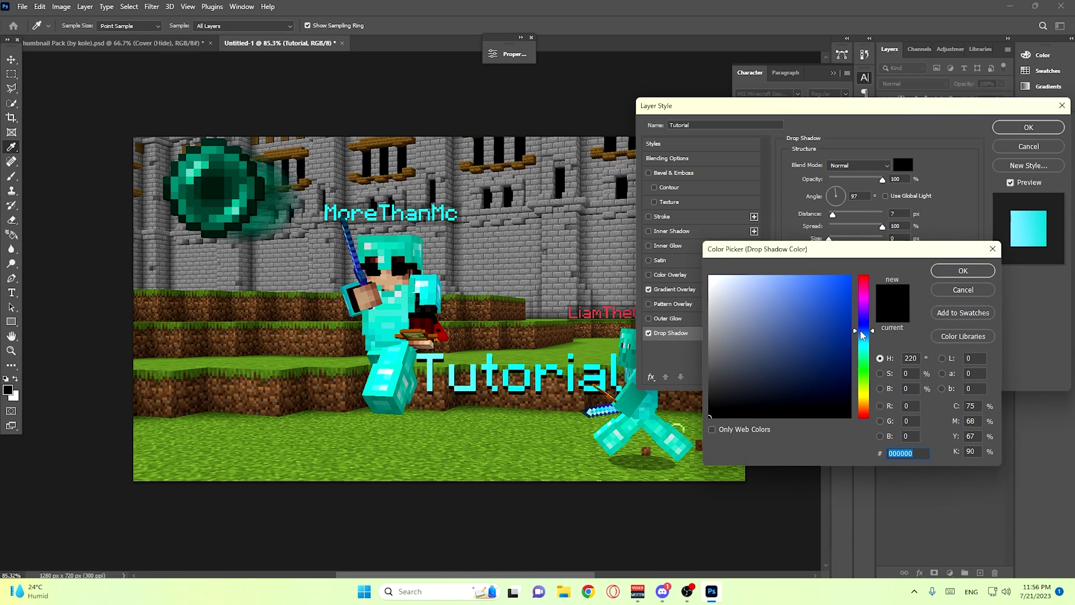
left_click(850, 275)
mouse_move(866, 331)
left_mouse_down()
mouse_move(823, 374)
mouse_move(869, 364)
left_mouse_up()
left_click(850, 353)
left_click(963, 270)
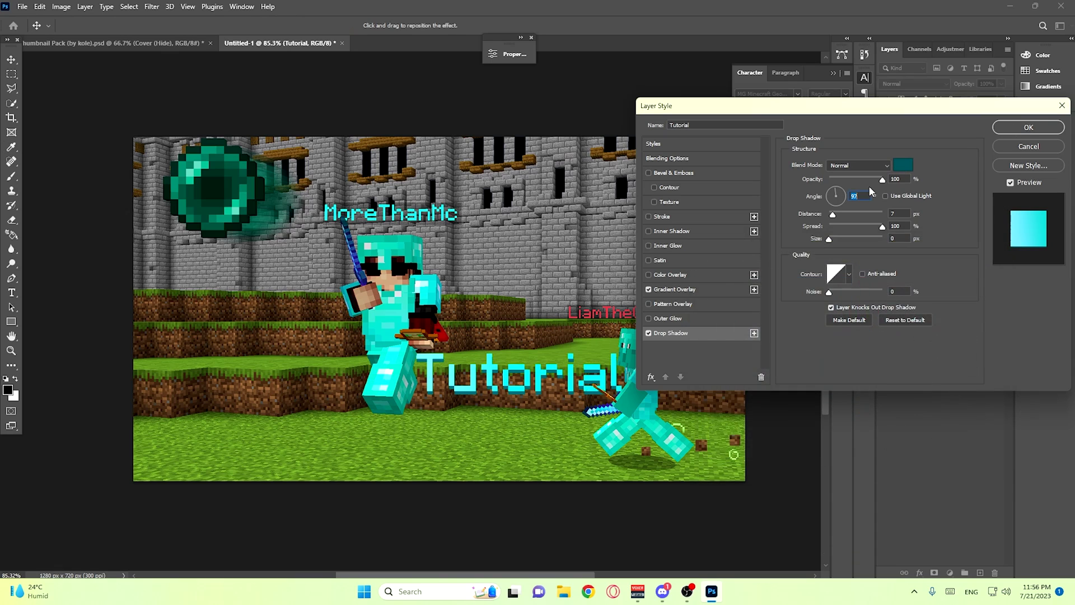
Add Bevel & Emboss to the Tutorial text with depth 168% and size 109 px, and apply the layer style
left_click(672, 174)
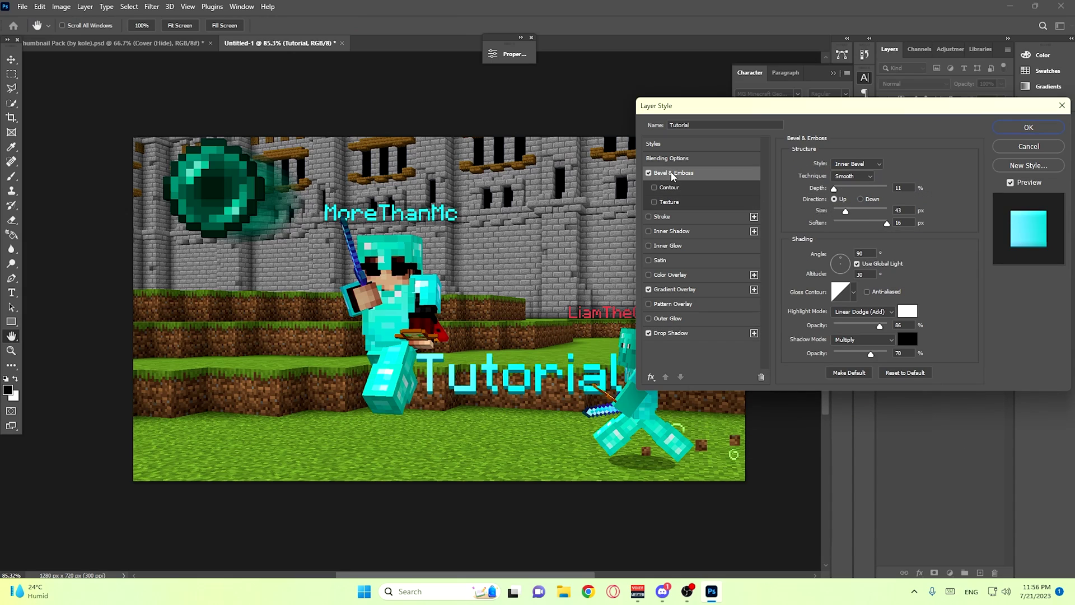
left_click_drag(838, 190, 861, 212)
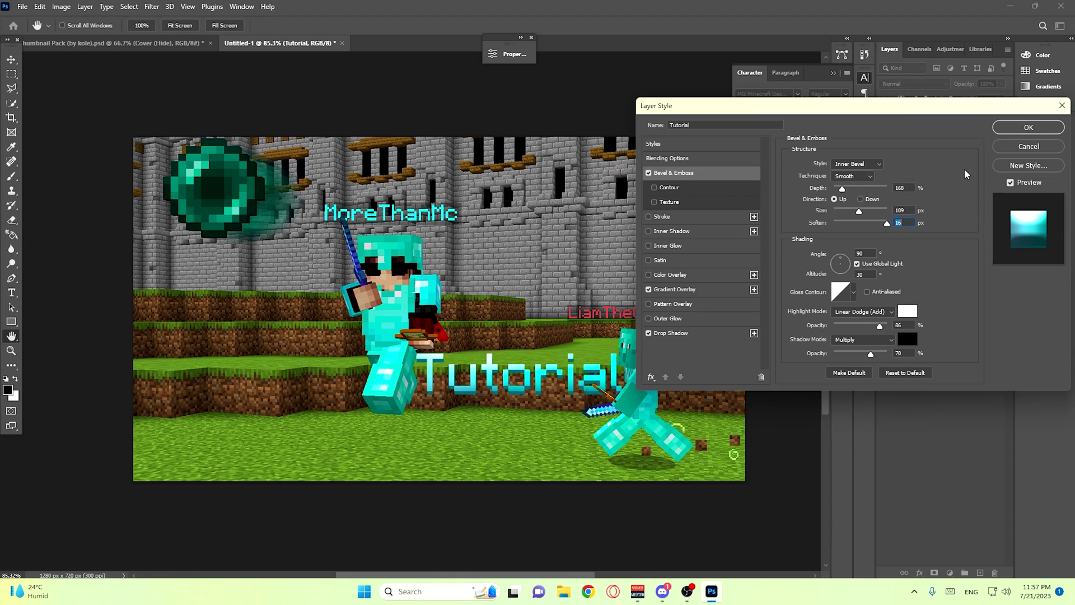
left_click(1029, 127)
Select all layers from the 2023-07-21_23.49.47 screenshot up to group 1 and begin a free transform on them
scroll(573, 360, "up", 3)
scroll(573, 360, "up", 1)
scroll(513, 364, "down", 5)
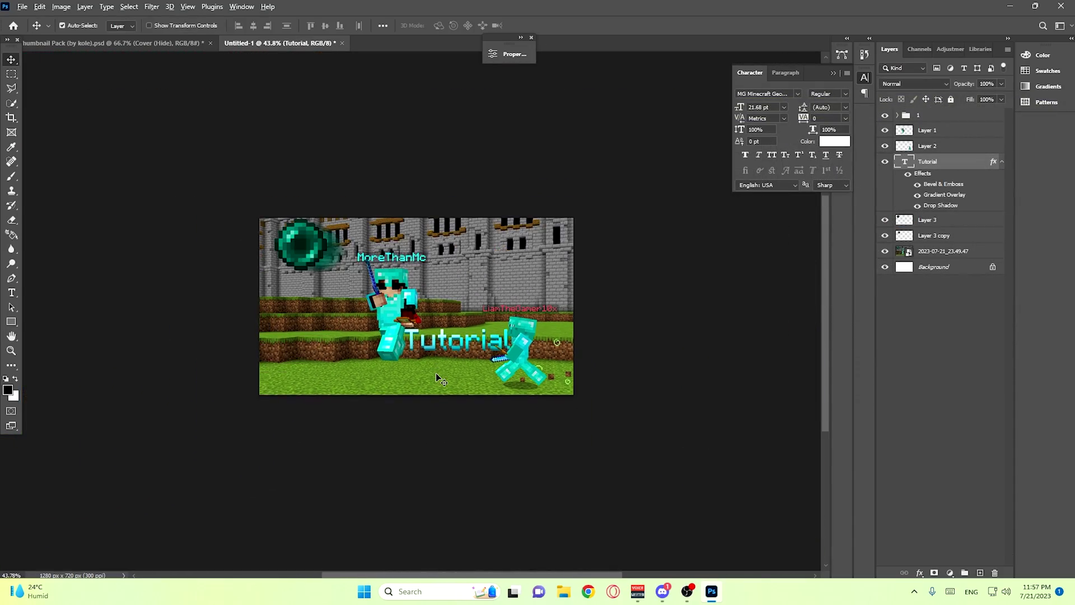
scroll(435, 372, "up", 3)
scroll(413, 344, "down", 2)
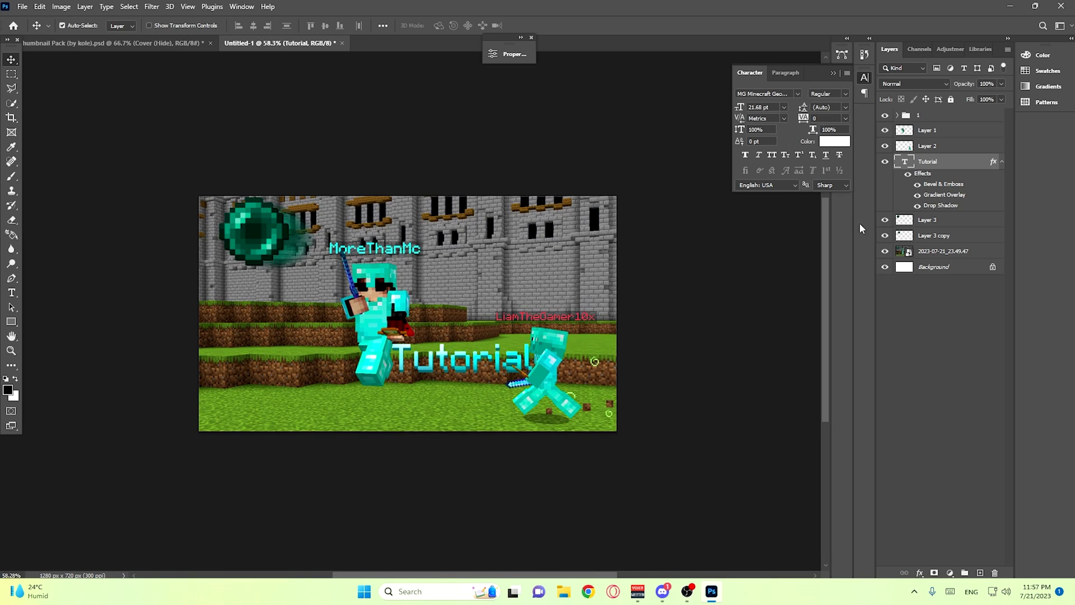
left_click(952, 252)
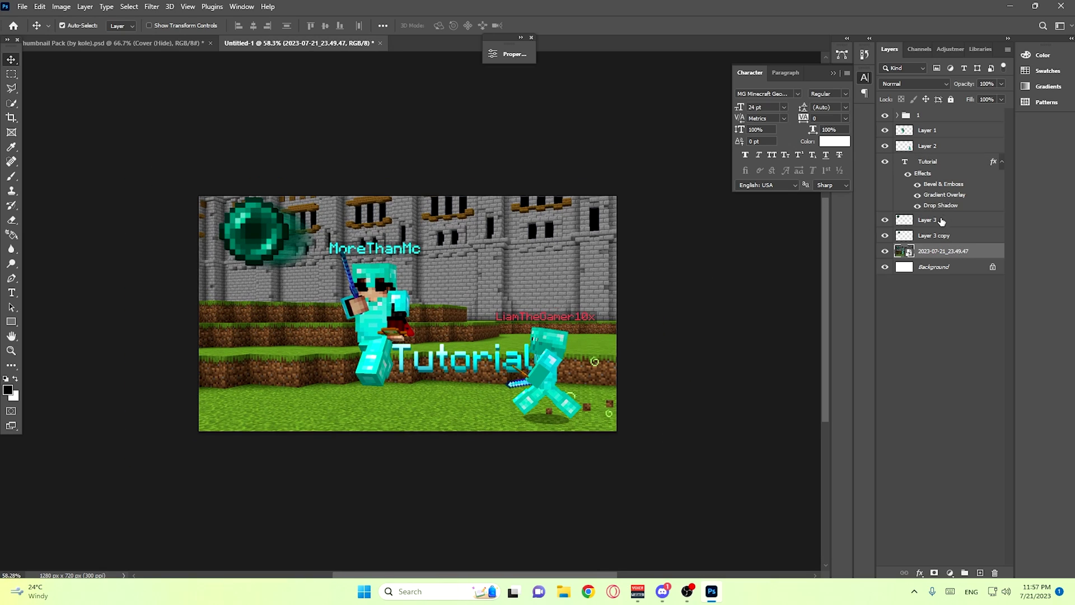
left_click(933, 120, "shift")
key("ctrl+t")
left_click_drag(674, 338, 759, 298)
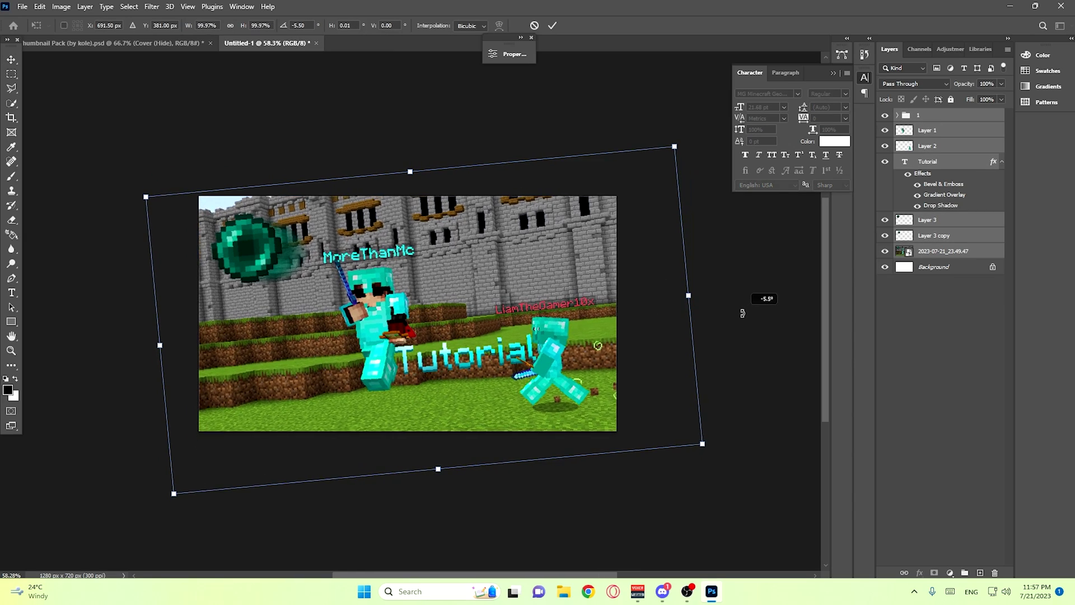
left_click_drag(147, 205, 19, 144)
key("ctrl+z")
key("ctrl+z")
key("ctrl+z")
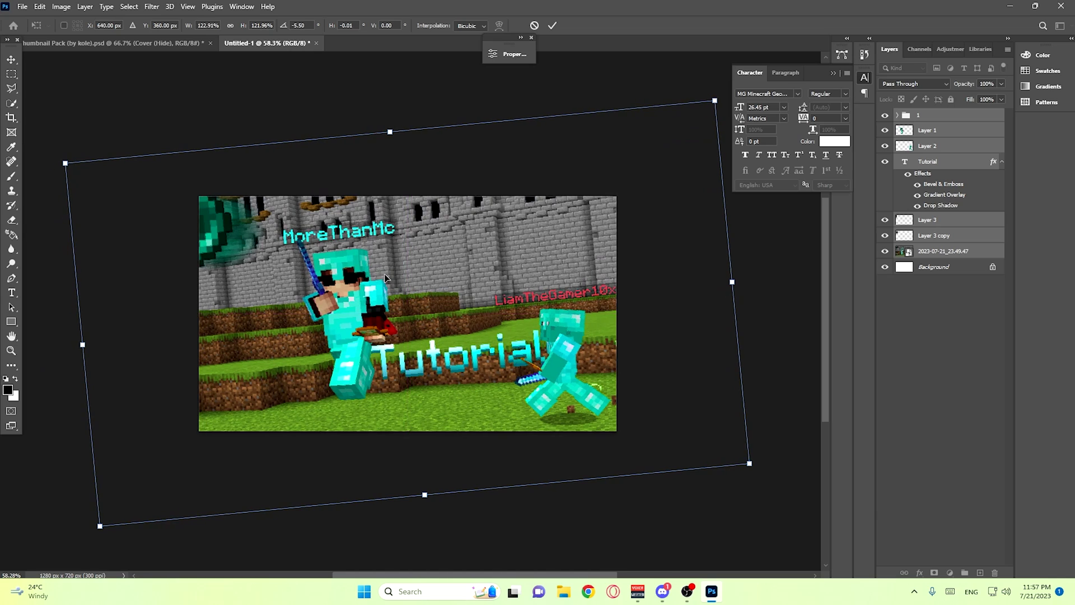
key("ctrl+z")
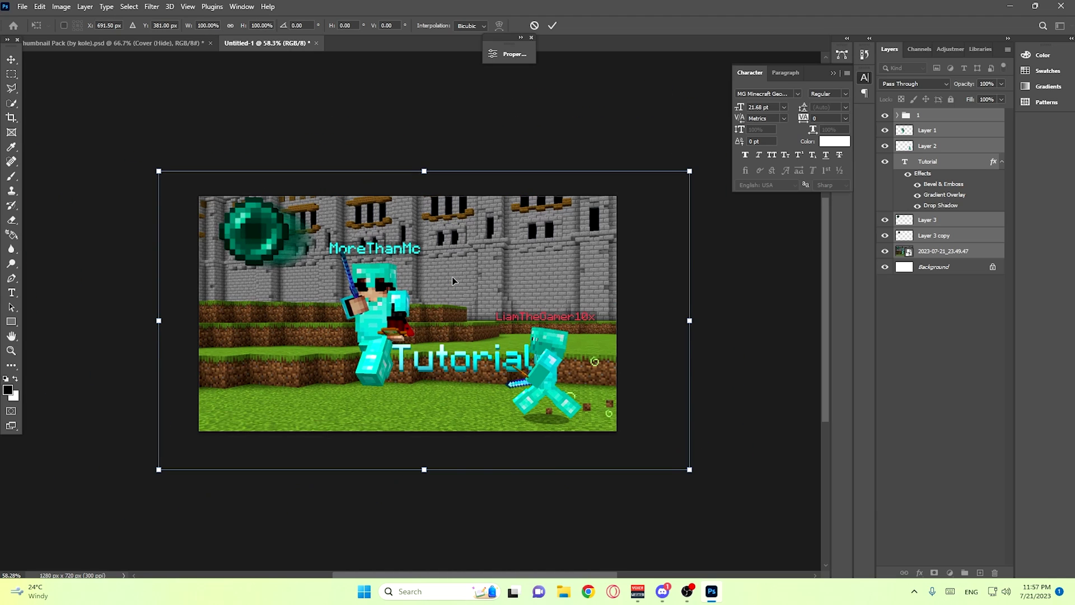
Enlarge the selected layers slightly and tilt them counter-clockwise, positioning them so the scene fills the canvas
left_click_drag(691, 321, 317, 320)
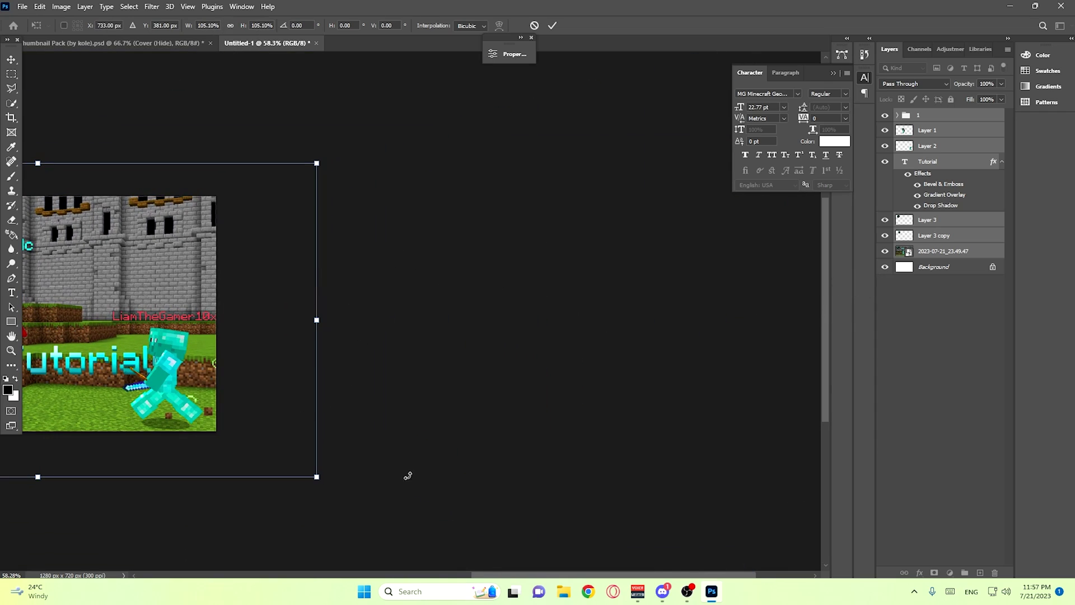
left_click_drag(493, 575, 347, 562)
left_click_drag(780, 411, 790, 391)
left_click_drag(626, 391, 614, 397)
left_click_drag(763, 381, 769, 366)
mouse_move(733, 296)
left_mouse_down()
mouse_move(750, 280)
mouse_move(735, 297)
left_mouse_up()
left_click_drag(676, 313, 666, 305)
Select the layers from the screenshot up to Layer 1 and shift them slightly up and to the left
left_click(946, 251)
key("ctrl+t")
left_click(922, 236)
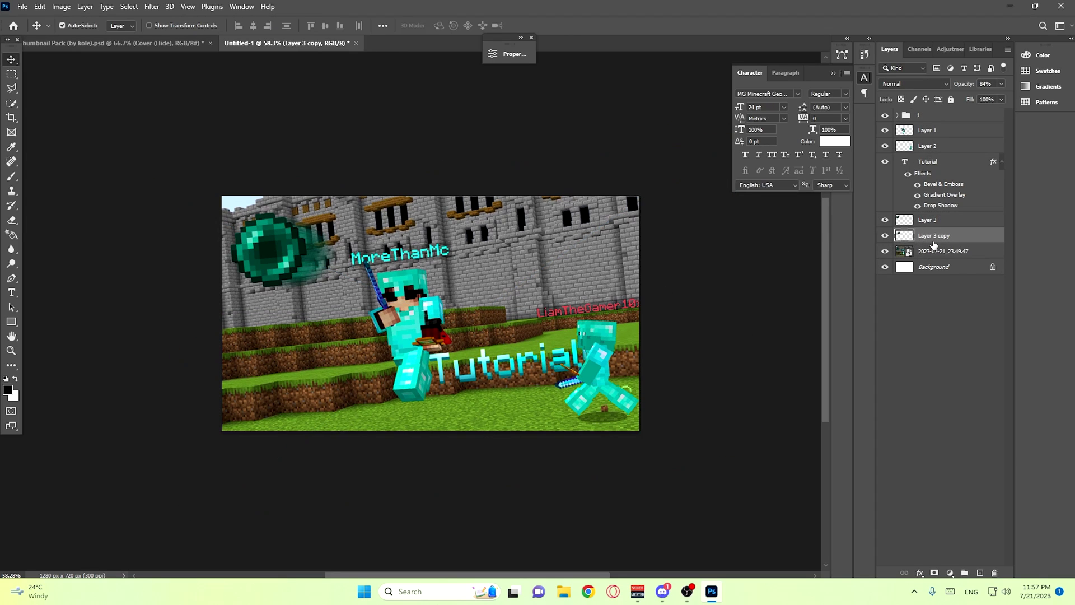
left_click(934, 249)
left_click(927, 130, "shift")
key("ctrl+t")
mouse_move(573, 321)
left_mouse_down()
mouse_move(557, 320)
mouse_move(570, 321)
left_mouse_up()
key("Return")
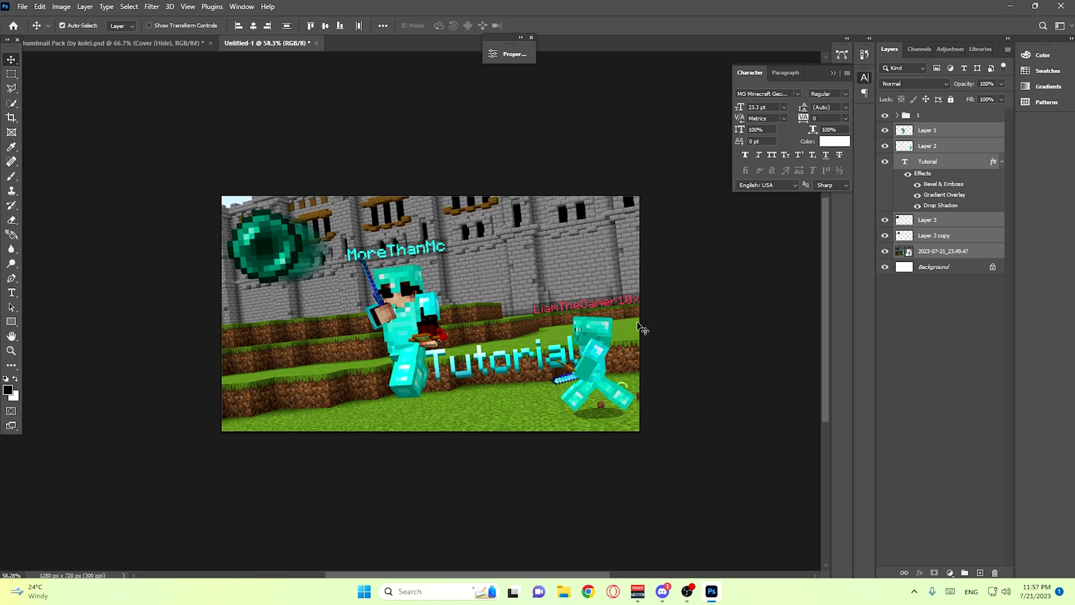
Duplicate Layer 1, the cut-out of the diamond-armoured player holding the raised sword
scroll(465, 327, "down", 2)
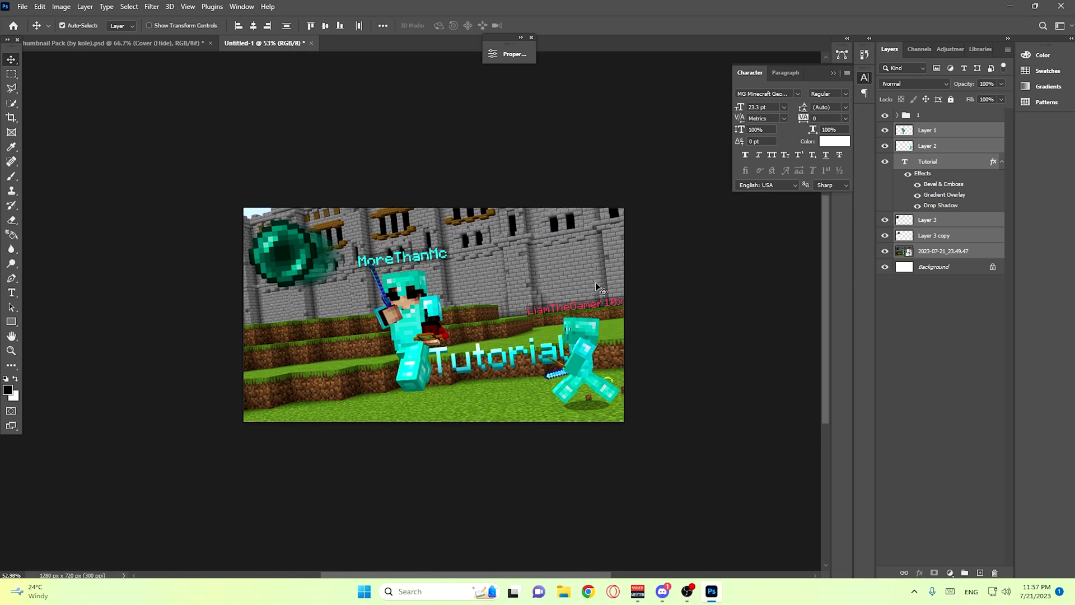
left_click(935, 220)
scroll(432, 330, "up", 3)
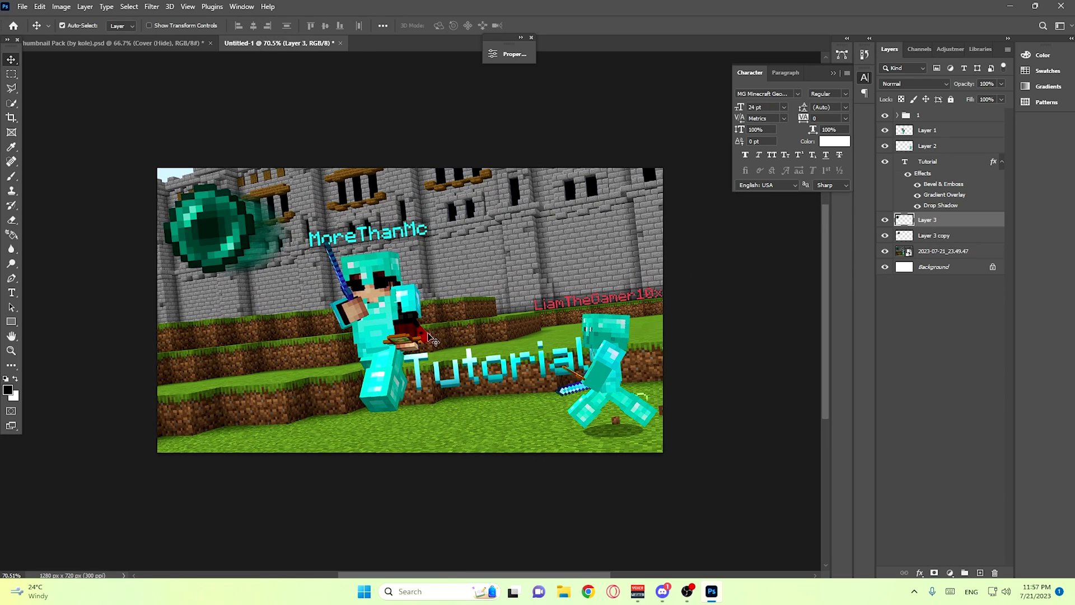
left_click(375, 297)
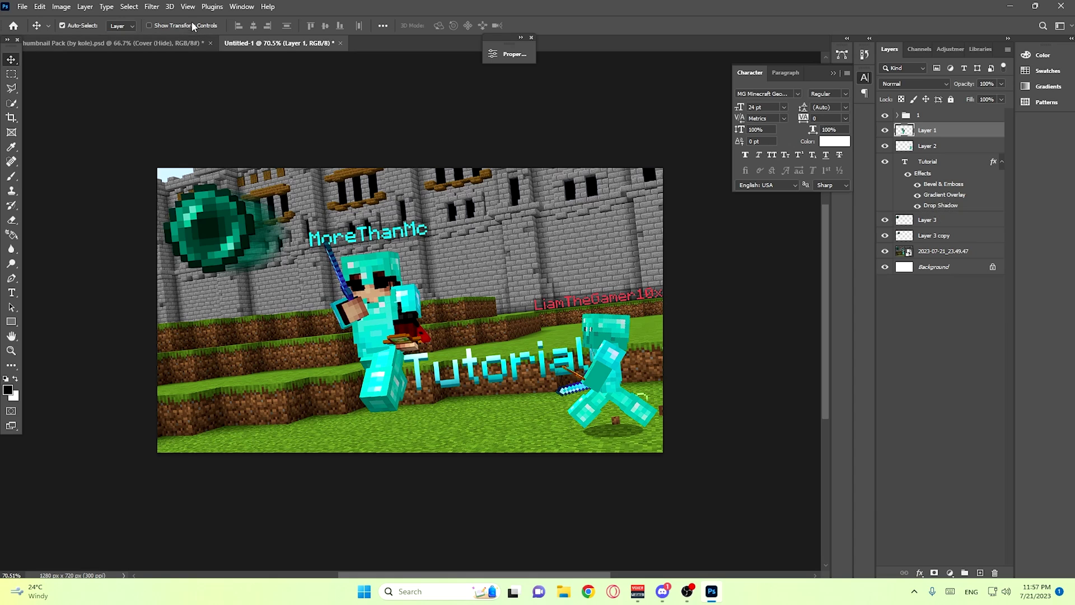
left_click(152, 6)
left_click(375, 245)
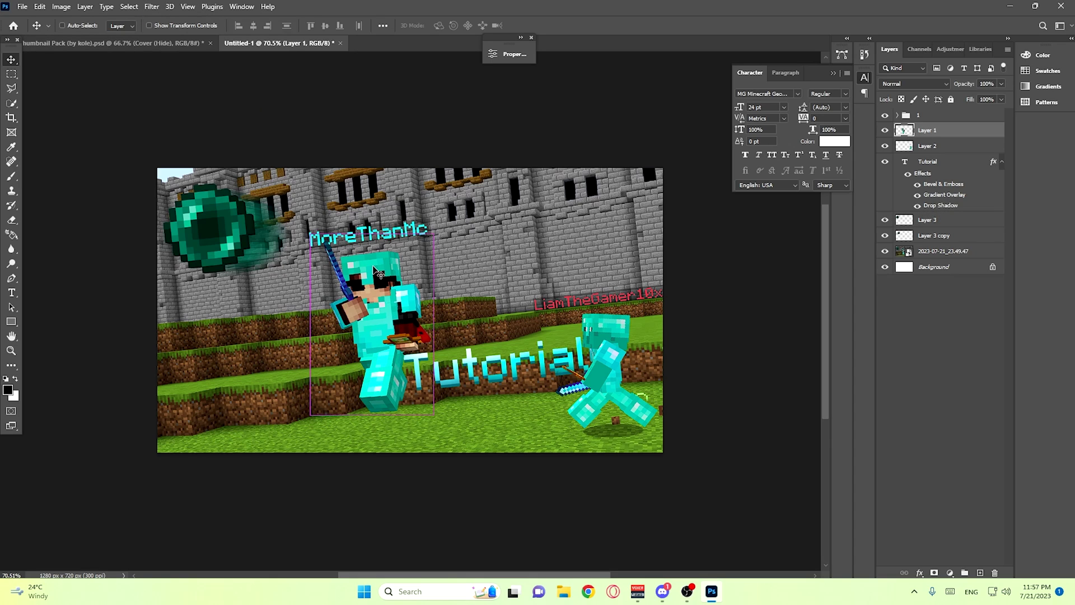
key("ctrl+j")
Apply Motion Blur to the duplicated player with angle 0° and distance 34 pixels, and place the copy beneath Layer 1
left_click(152, 6)
mouse_move(162, 152)
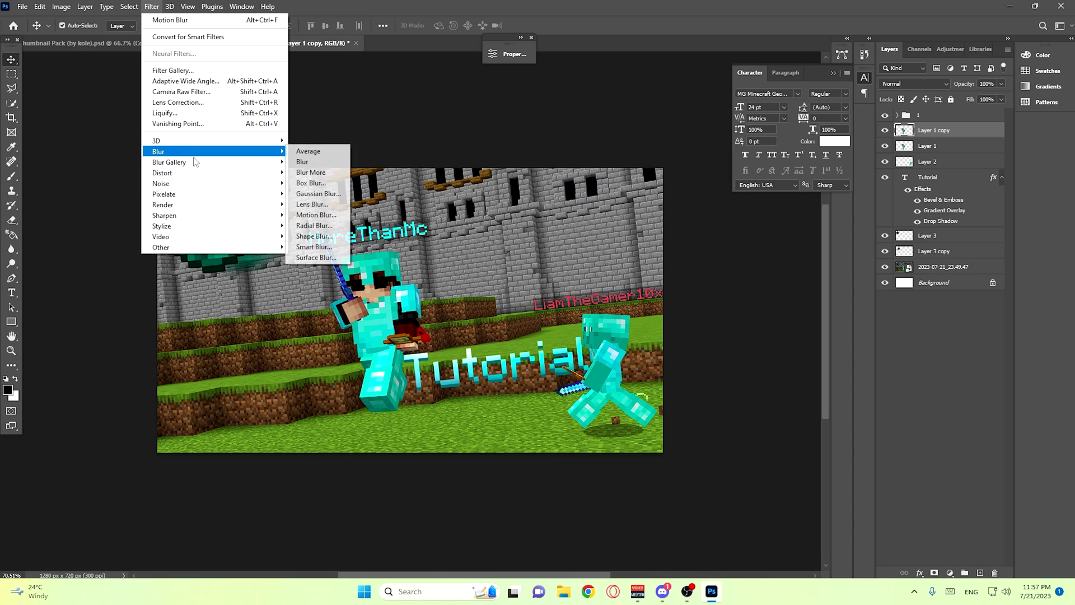
left_click(314, 215)
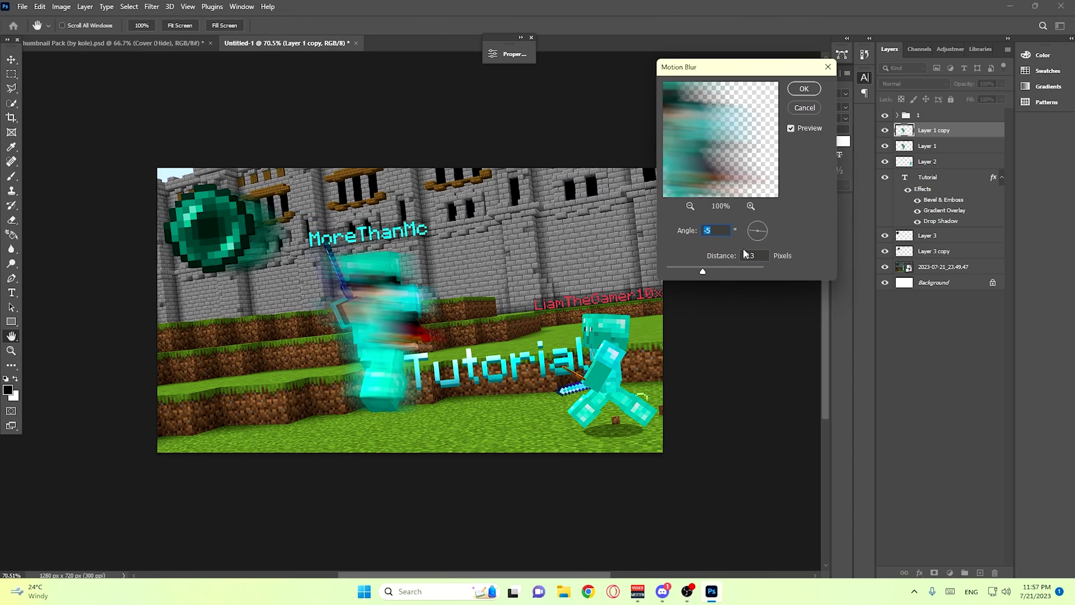
left_click_drag(672, 273, 684, 273)
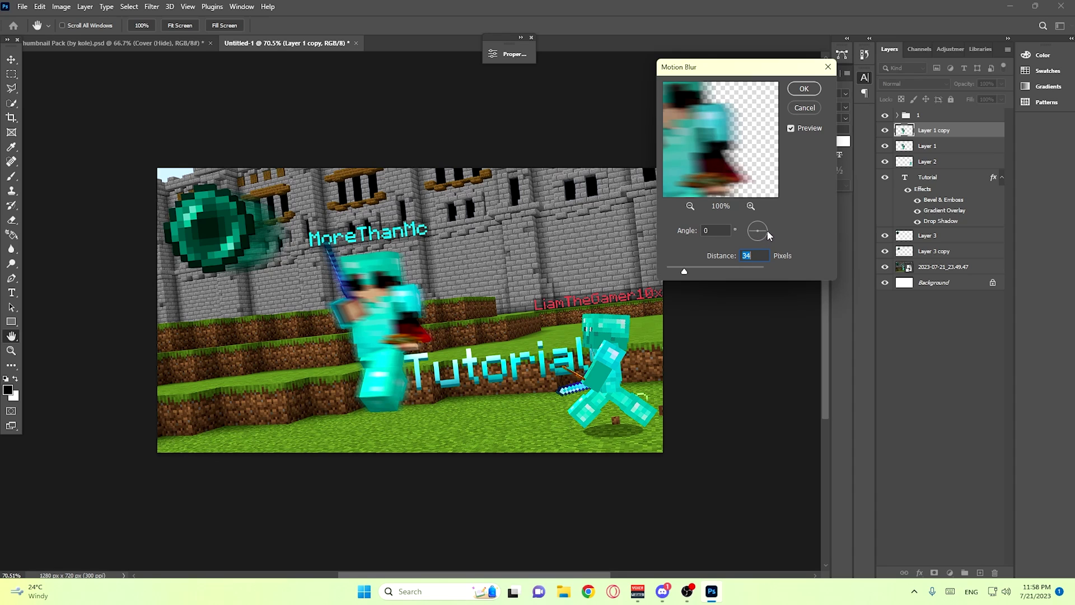
left_click(815, 90)
left_click_drag(933, 130, 950, 147)
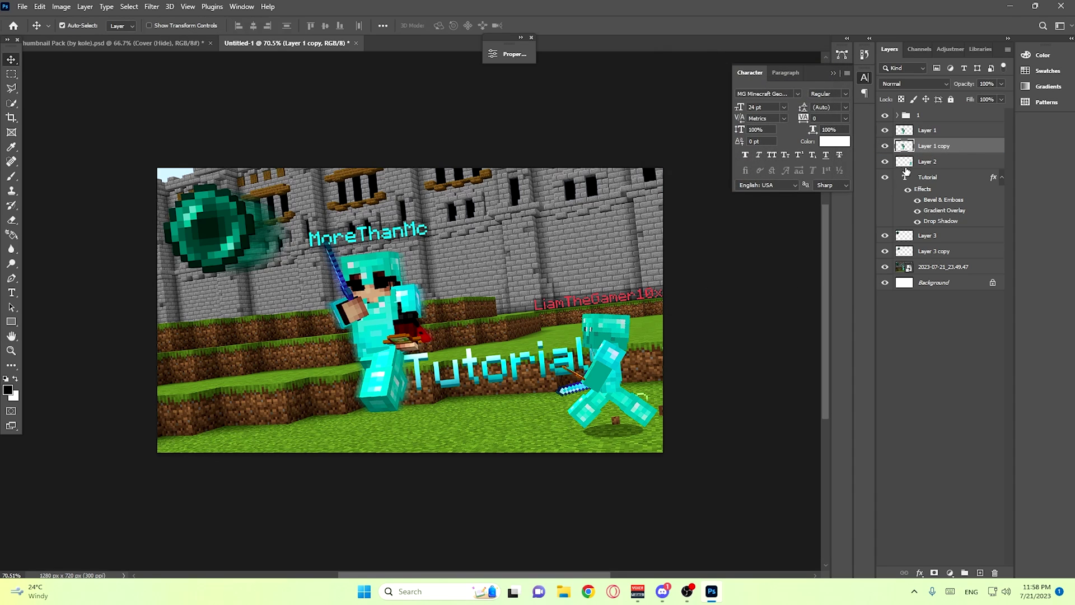
Clean up the edge of the player's sword on Layer 1 with a 4 px eraser
scroll(429, 266, "up", 3)
scroll(428, 265, "up", 4)
scroll(299, 217, "down", 2)
scroll(252, 297, "down", 4)
scroll(228, 273, "up", 2)
scroll(230, 247, "up", 3)
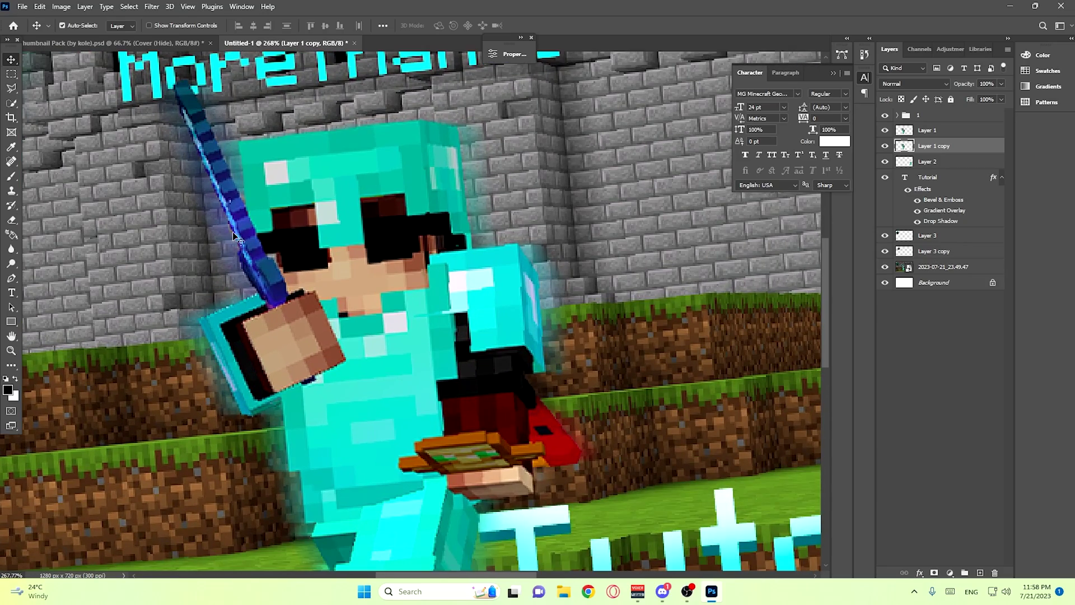
left_click(230, 233)
scroll(223, 231, "up", 6)
left_click(11, 221)
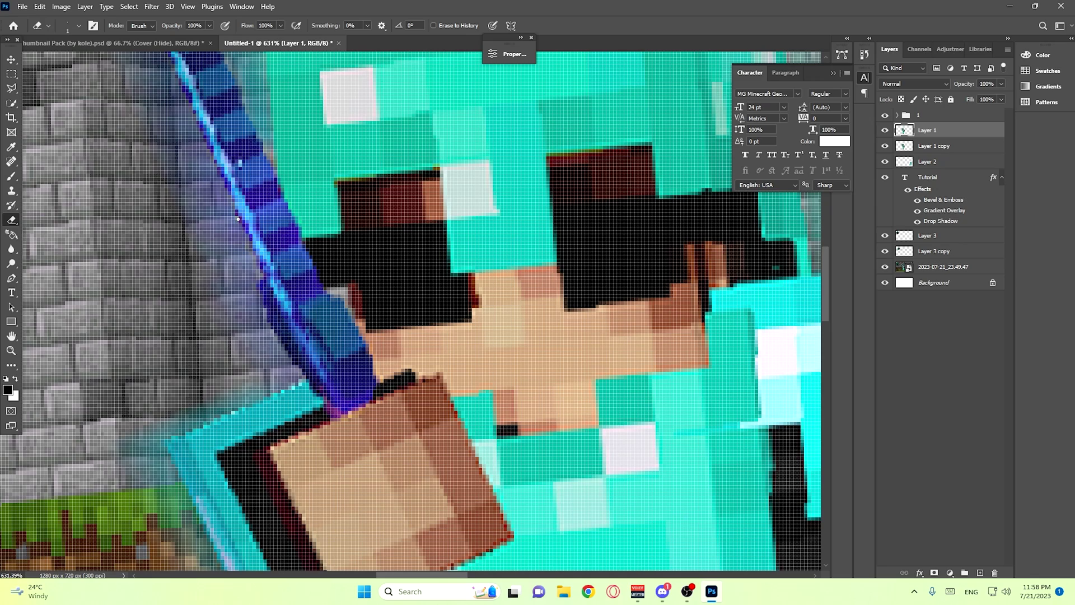
left_click(68, 26)
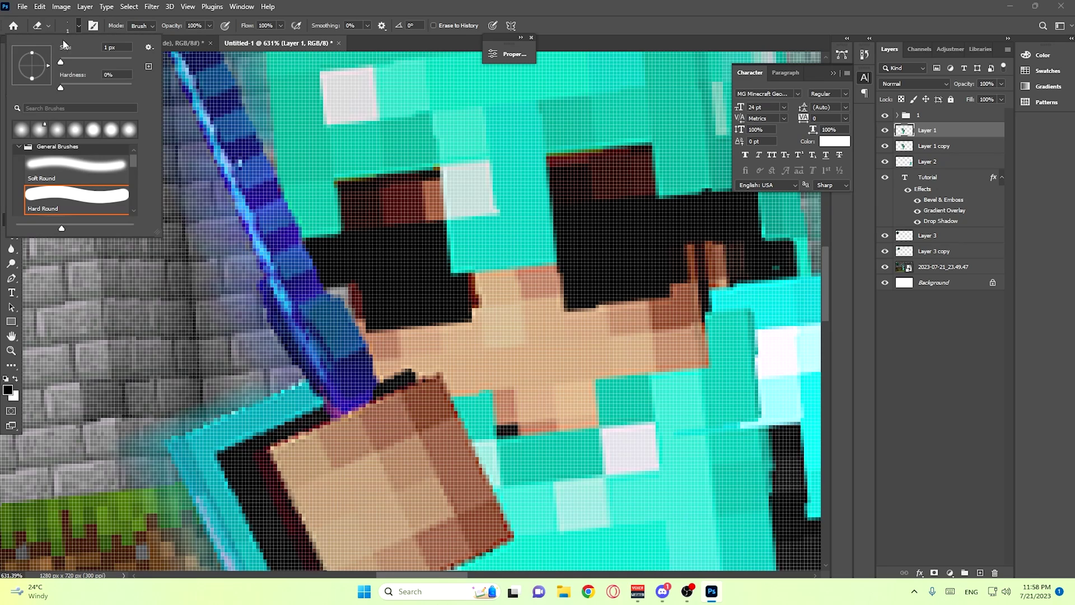
left_click_drag(63, 64, 62, 64)
scroll(116, 322, "down", 8)
scroll(400, 486, "down", 7)
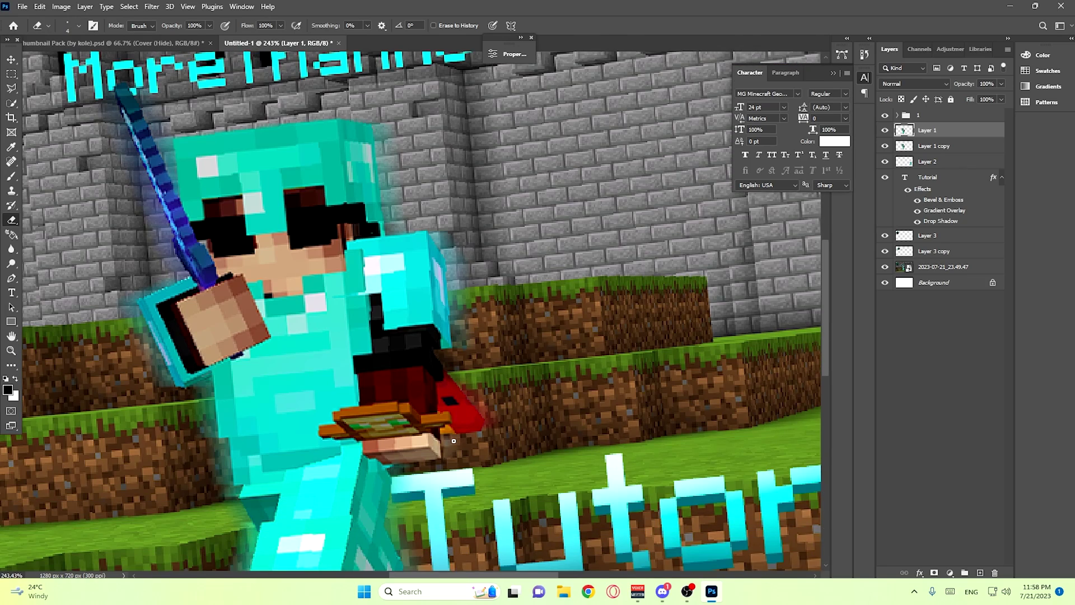
scroll(400, 487, "down", 2)
scroll(400, 487, "down", 5)
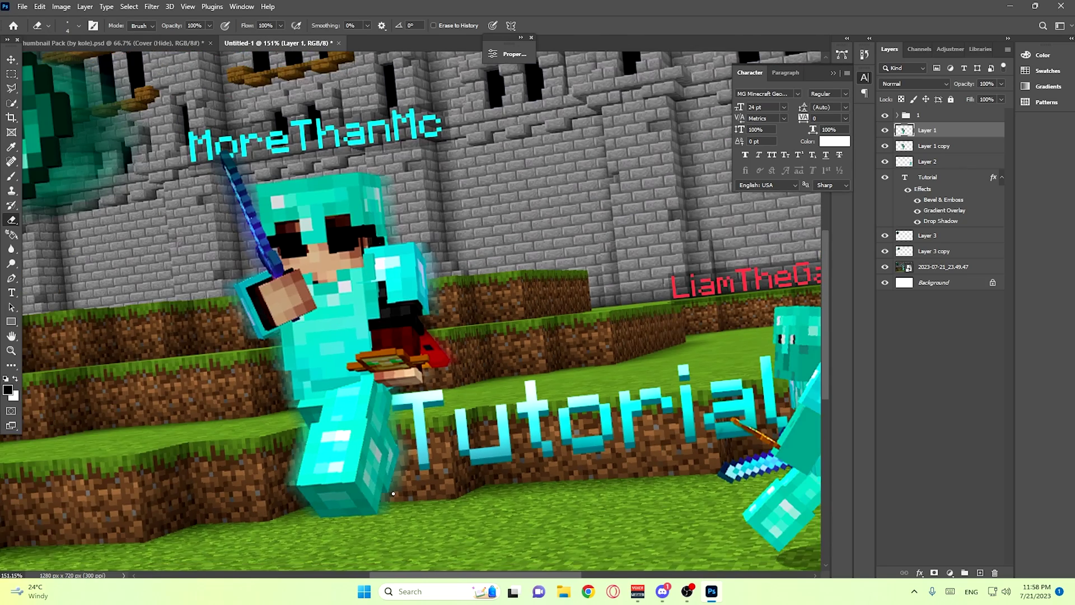
Blur the castle background on the 2023-07-21_23.49.47 layer using the Blur tool with a 187 px brush at 50% strength
key("v")
scroll(373, 394, "down", 2)
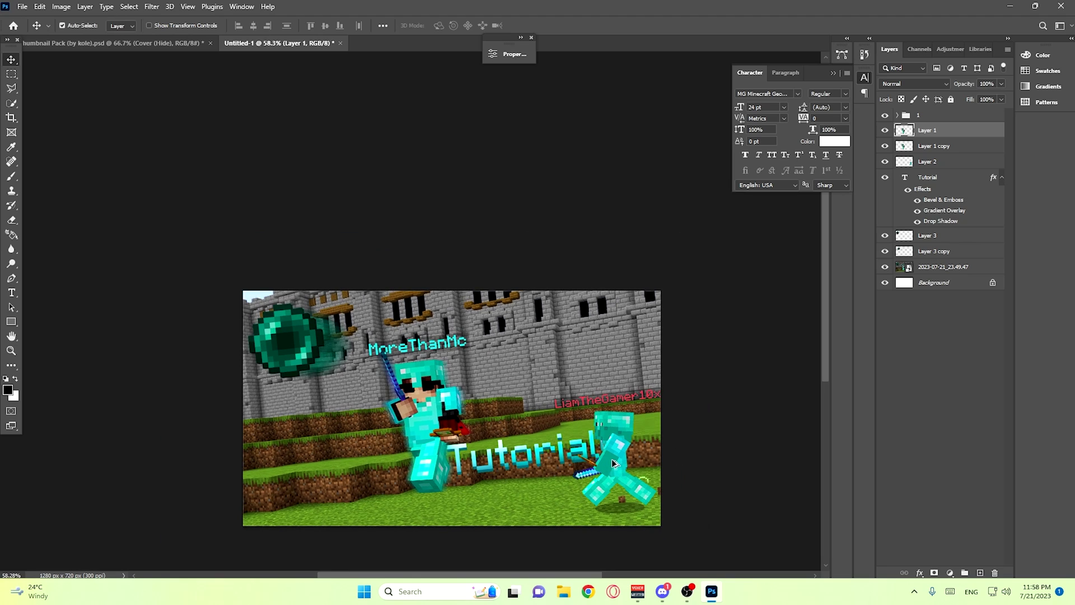
scroll(373, 393, "up", 3)
scroll(580, 472, "down", 1)
scroll(539, 424, "down", 4)
left_click(539, 312)
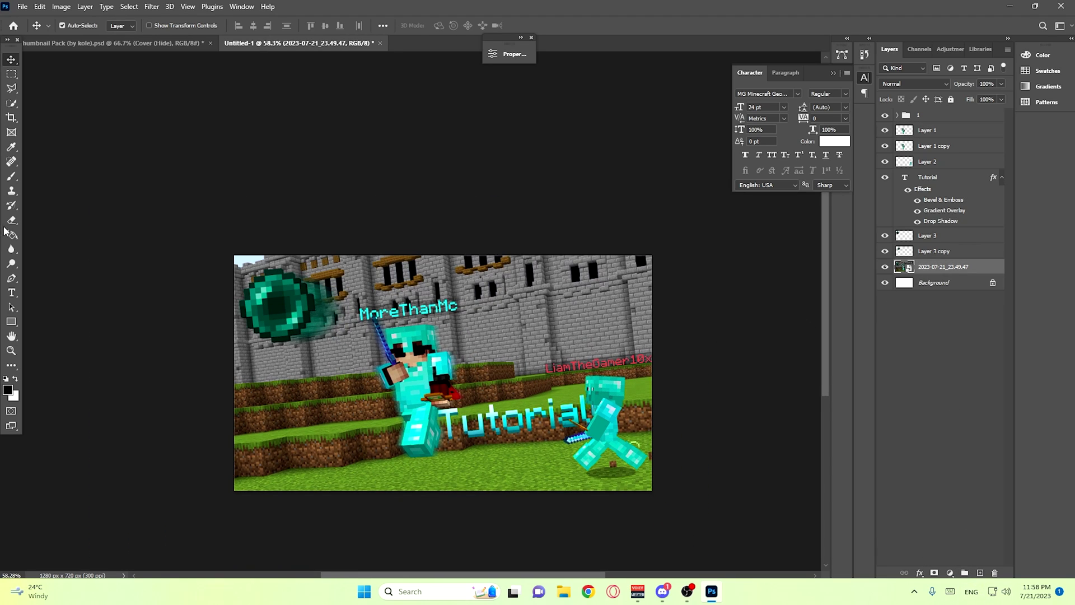
left_click(11, 249)
left_click(486, 286)
left_click(614, 216)
left_click(68, 28)
left_click_drag(74, 62, 111, 62)
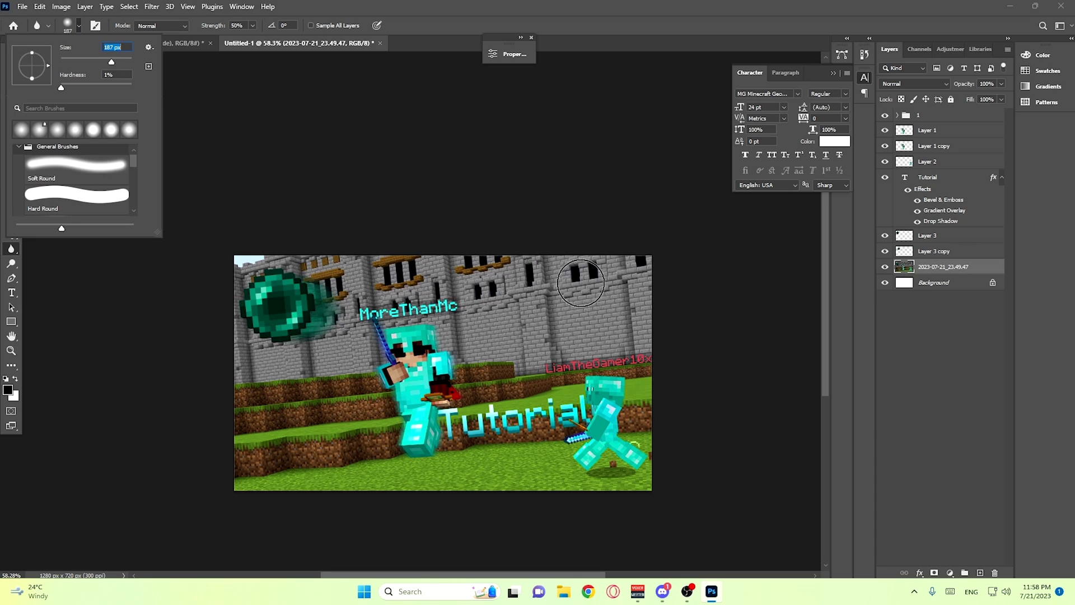
left_click(571, 297)
mouse_move(494, 365)
left_mouse_down()
mouse_move(518, 300)
mouse_move(566, 329)
mouse_move(438, 341)
mouse_move(329, 269)
mouse_move(407, 307)
mouse_move(197, 358)
mouse_move(353, 346)
mouse_move(160, 303)
mouse_move(664, 290)
mouse_move(382, 332)
mouse_move(559, 264)
left_mouse_up()
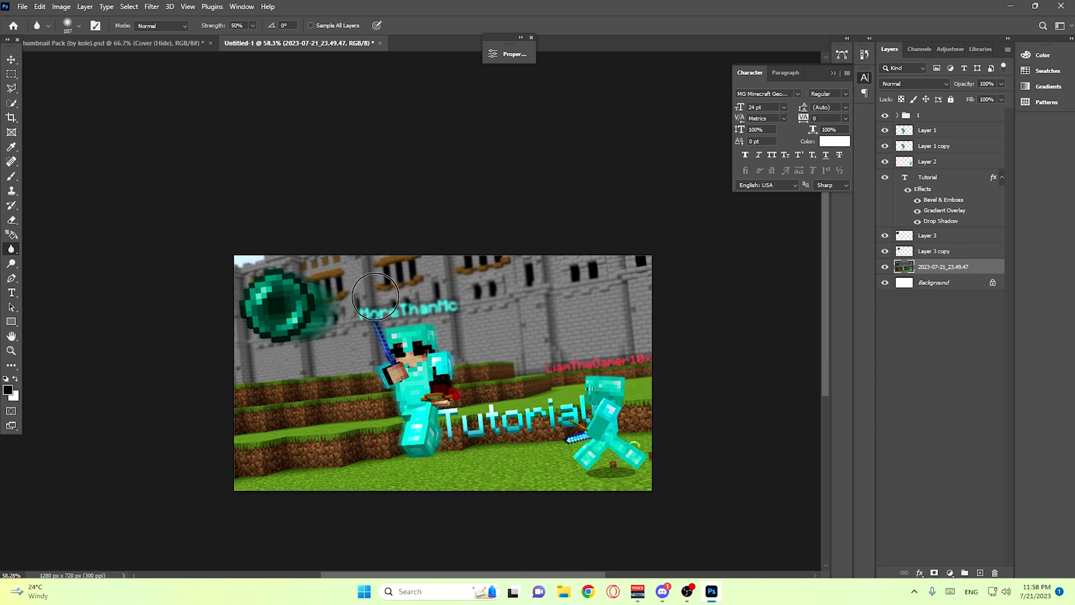
left_click(11, 59)
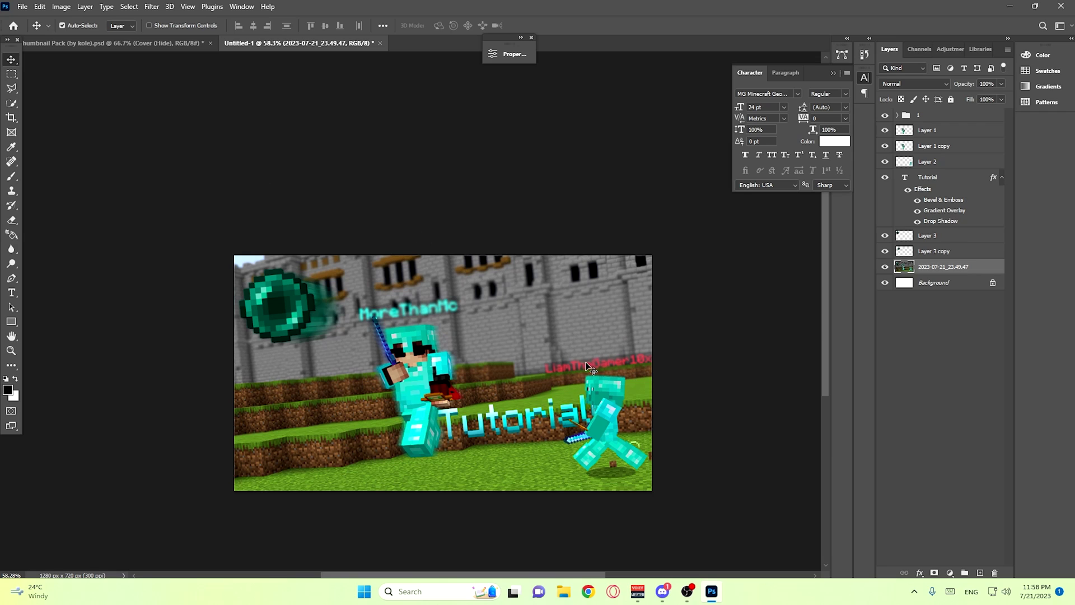
Outline the red name tag above the second player with the Polygonal Lasso and copy it to a new layer
scroll(586, 365, "up", 5)
left_click_drag(476, 576, 503, 576)
scroll(584, 462, "down", 1)
scroll(711, 390, "up", 1)
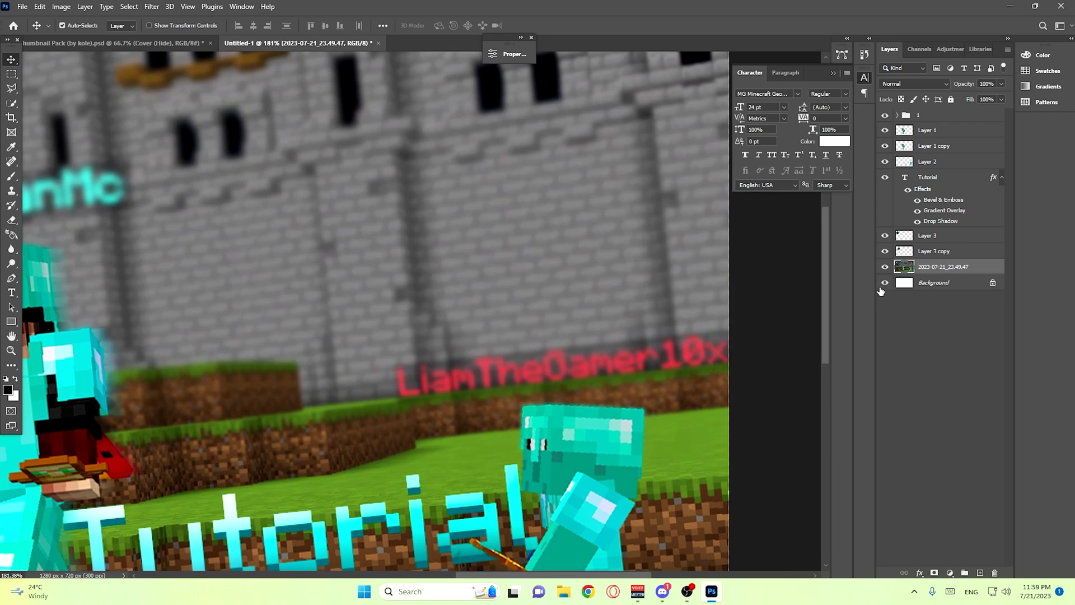
left_click(11, 73)
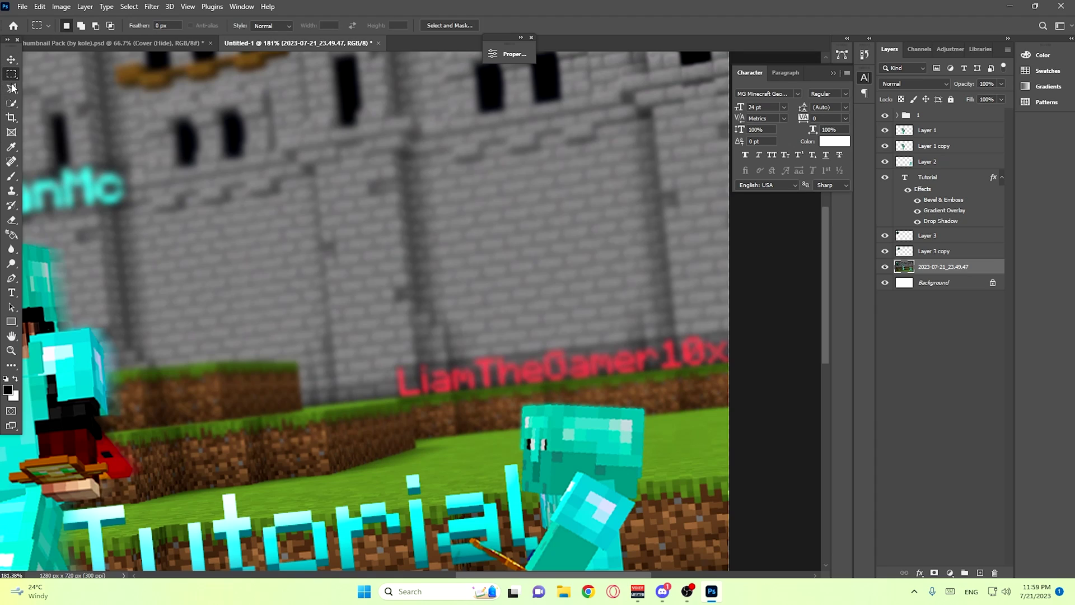
left_click(11, 87)
left_click(390, 363)
left_click(397, 398)
left_click(735, 361)
left_click(735, 320)
left_click(391, 363)
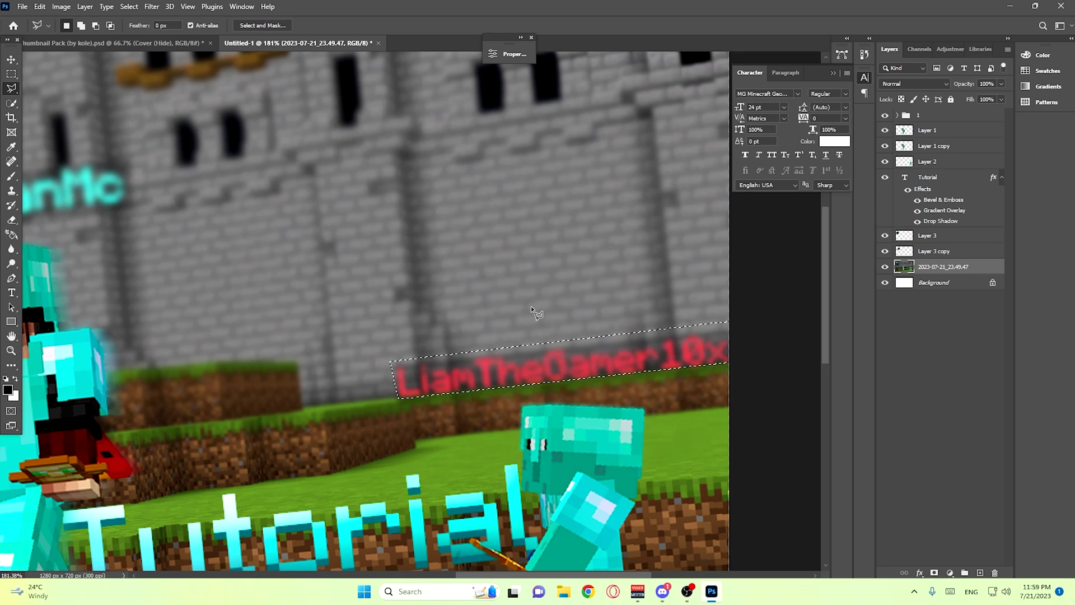
key("ctrl+j")
Try the Crystallize filter with cell size 10 on the copied red name tag and undo it
left_click(151, 6)
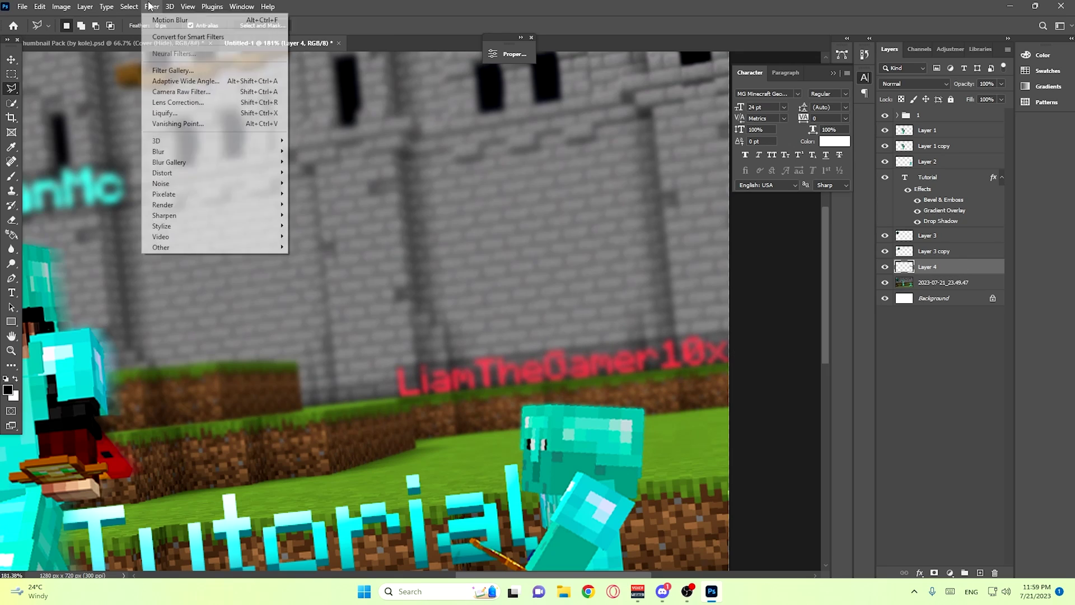
mouse_move(178, 184)
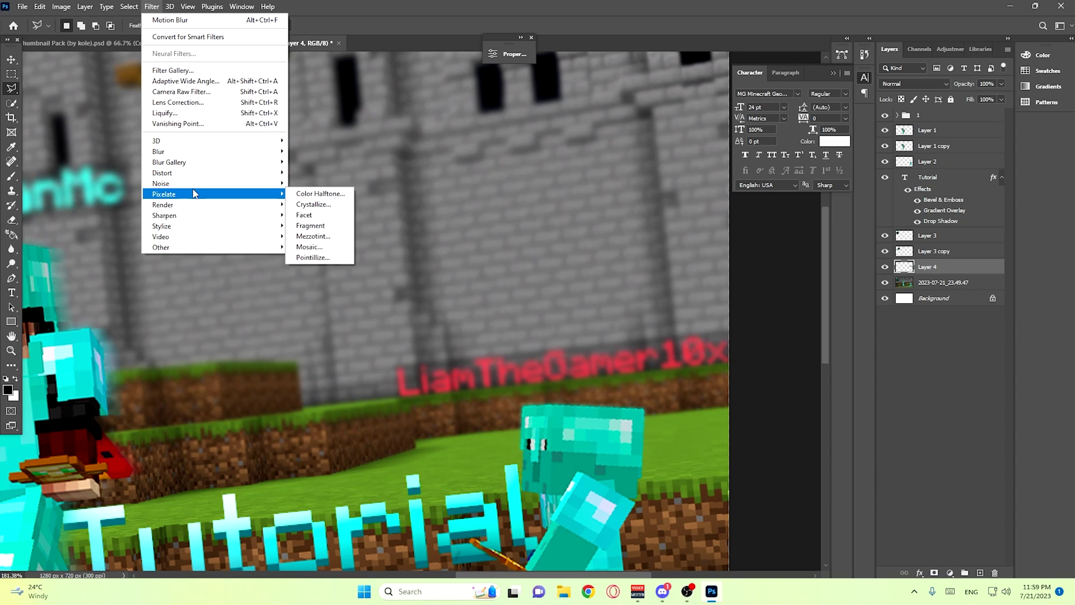
left_click(313, 204)
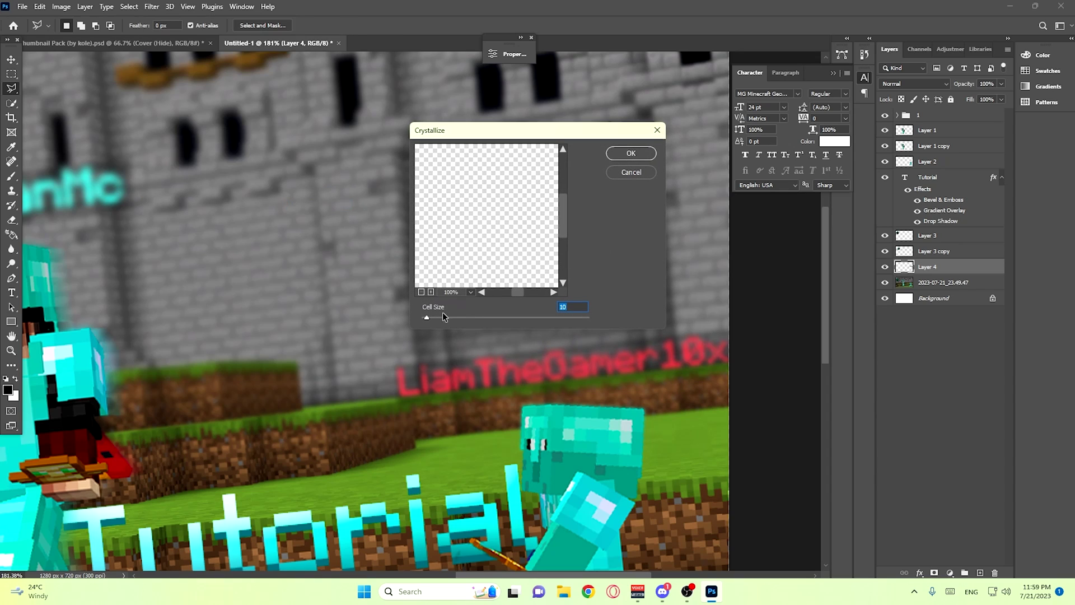
left_click(630, 154)
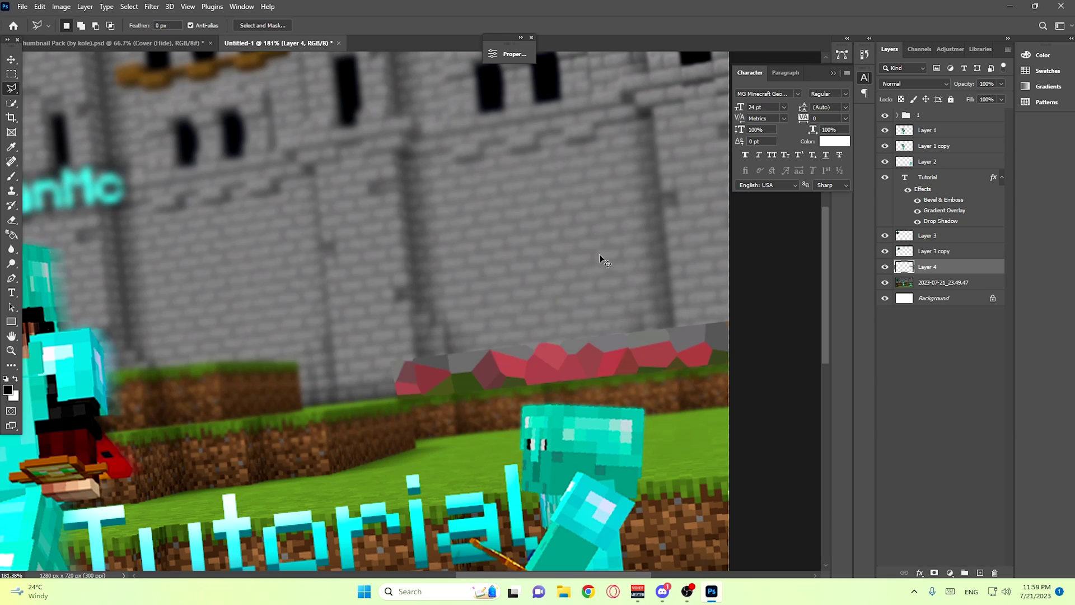
key("ctrl+z")
Pixelate the copied red name tag on Layer 4 with the Mosaic filter
left_click(151, 6)
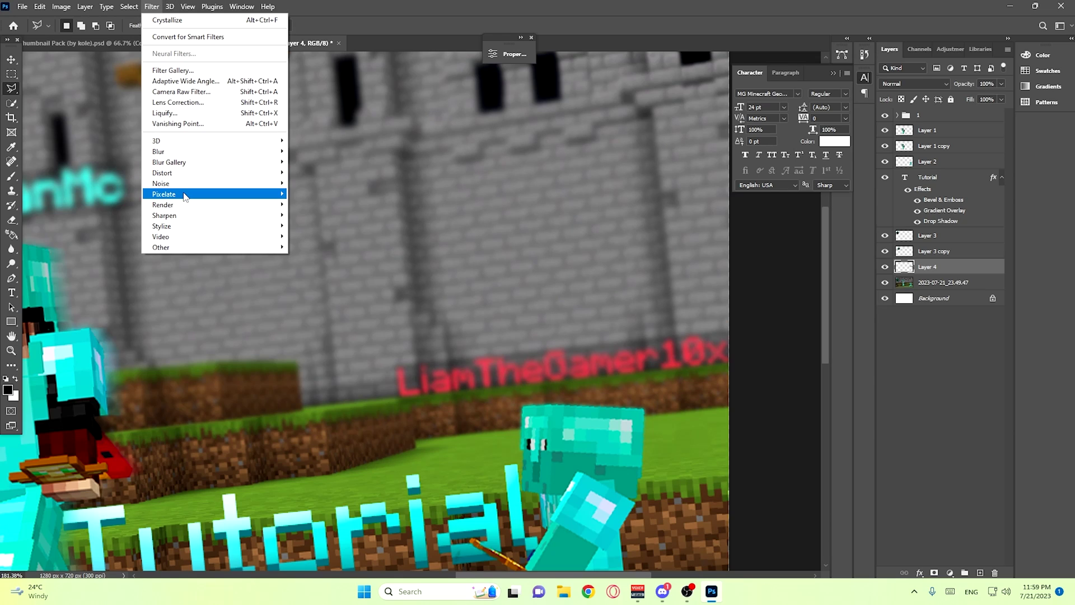
mouse_move(185, 195)
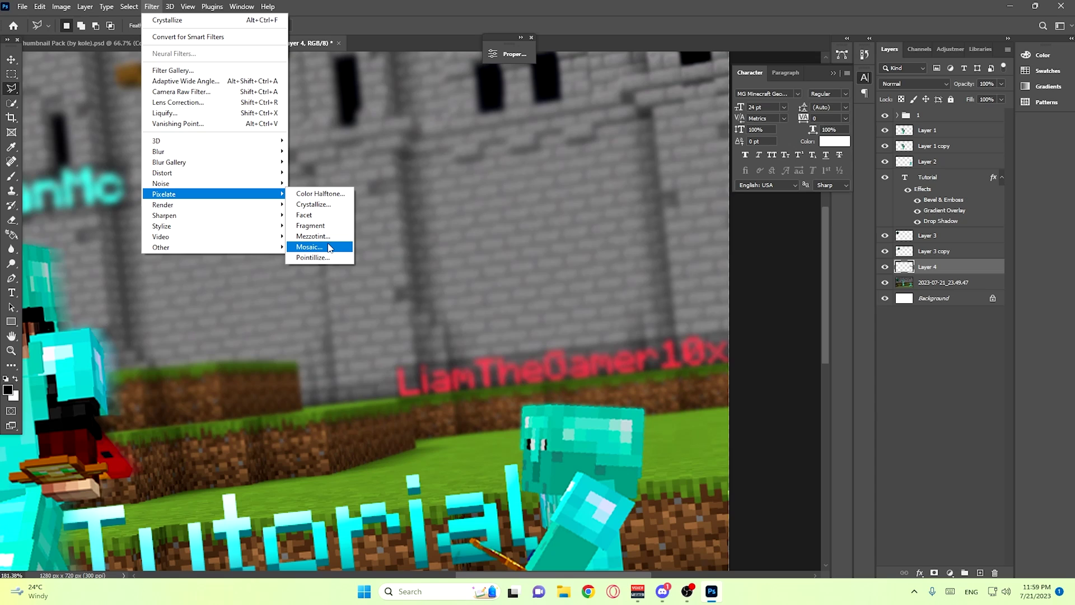
left_click(331, 247)
left_click(458, 295)
mouse_move(459, 294)
left_mouse_down()
mouse_move(470, 296)
mouse_move(459, 297)
left_mouse_up()
left_click(588, 142)
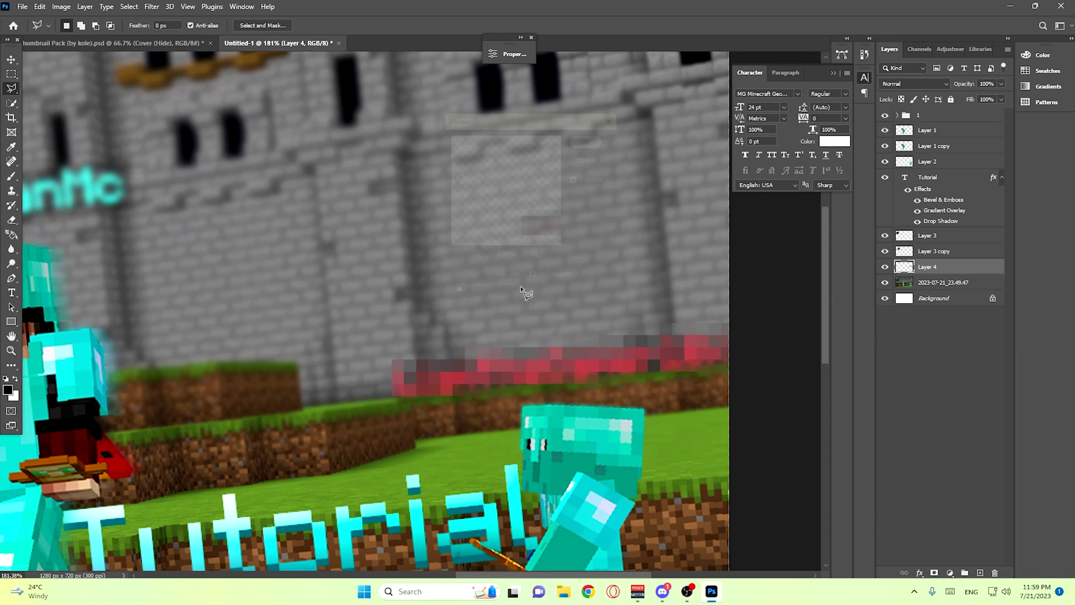
Lower the opacity of the pixelated name tag on Layer 4 to 70%
scroll(504, 293, "down", 10)
scroll(414, 310, "up", 3)
scroll(556, 314, "up", 4)
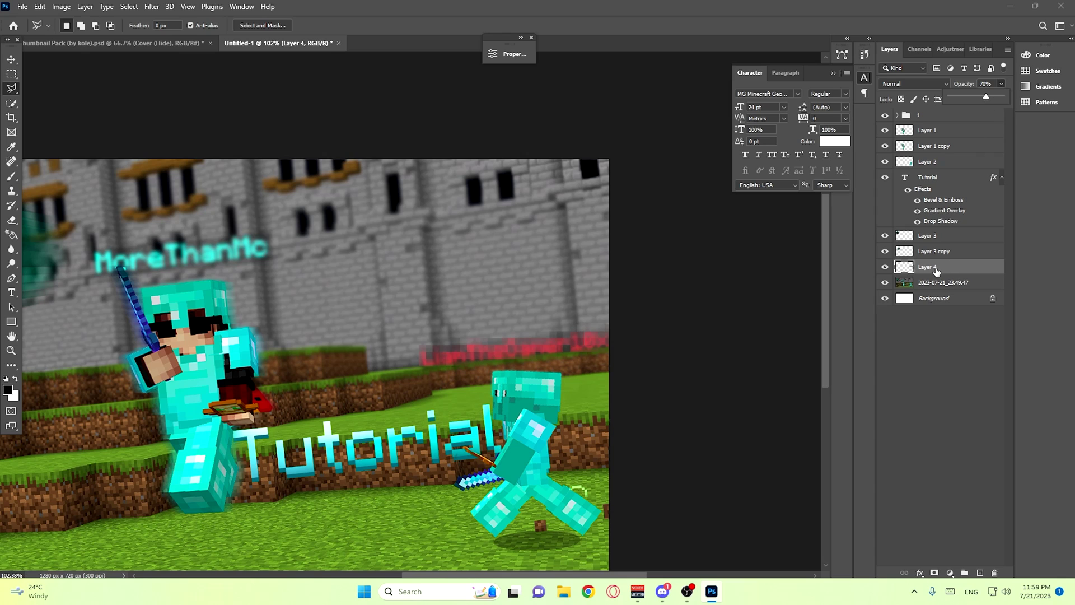
scroll(526, 340, "down", 2)
scroll(525, 341, "up", 4)
key("c")
key("v")
scroll(425, 372, "down", 1)
scroll(465, 364, "up", 2)
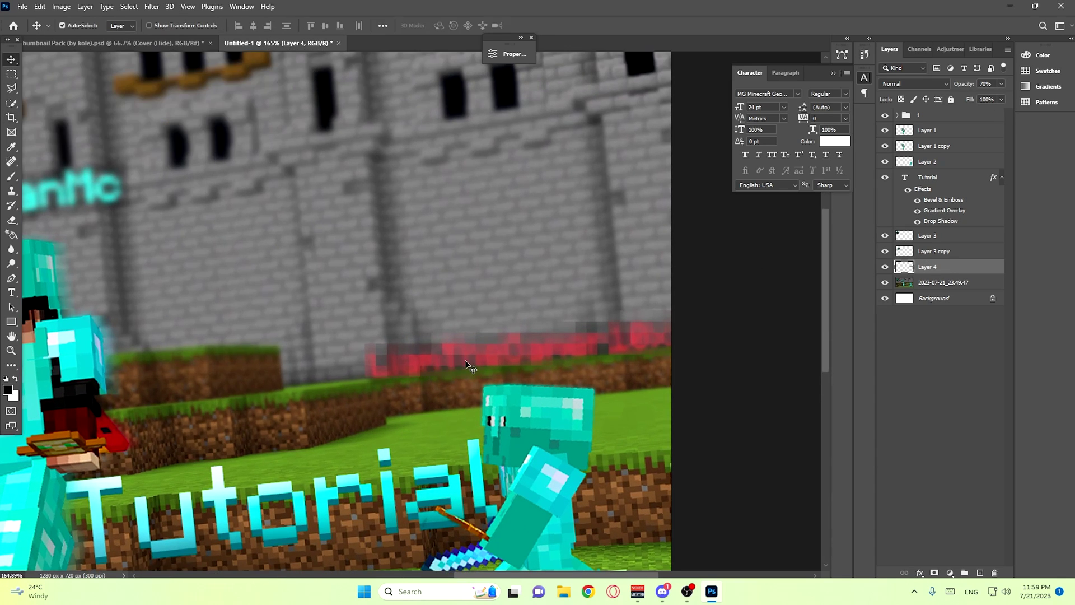
Duplicate Layer 4 to strengthen the pixelation over the red name tag
key("ctrl+j")
scroll(477, 336, "down", 2)
scroll(478, 347, "up", 4)
scroll(479, 358, "down", 5)
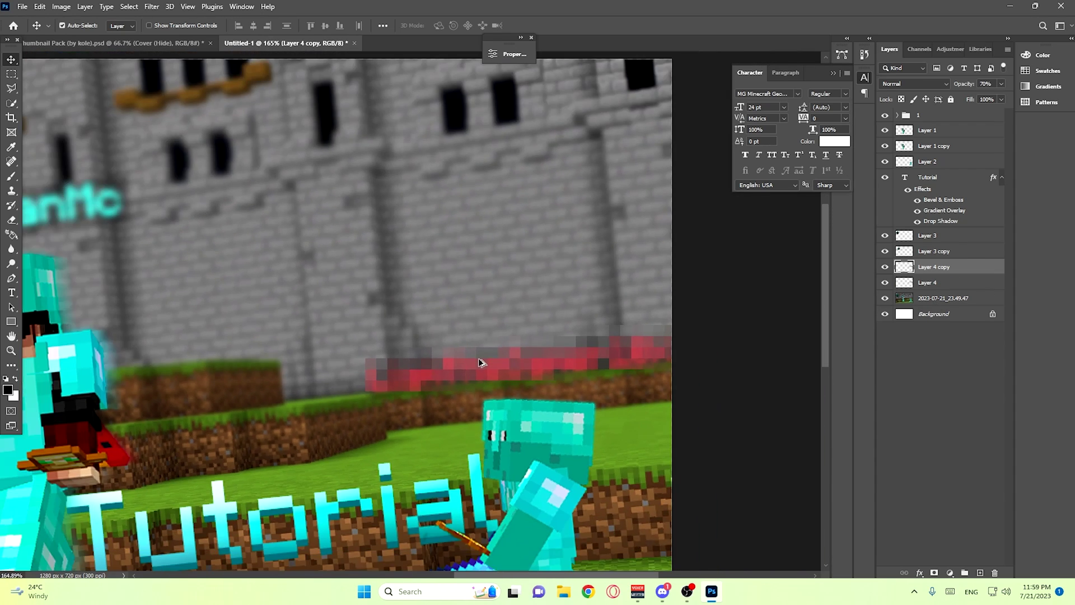
scroll(478, 363, "up", 5)
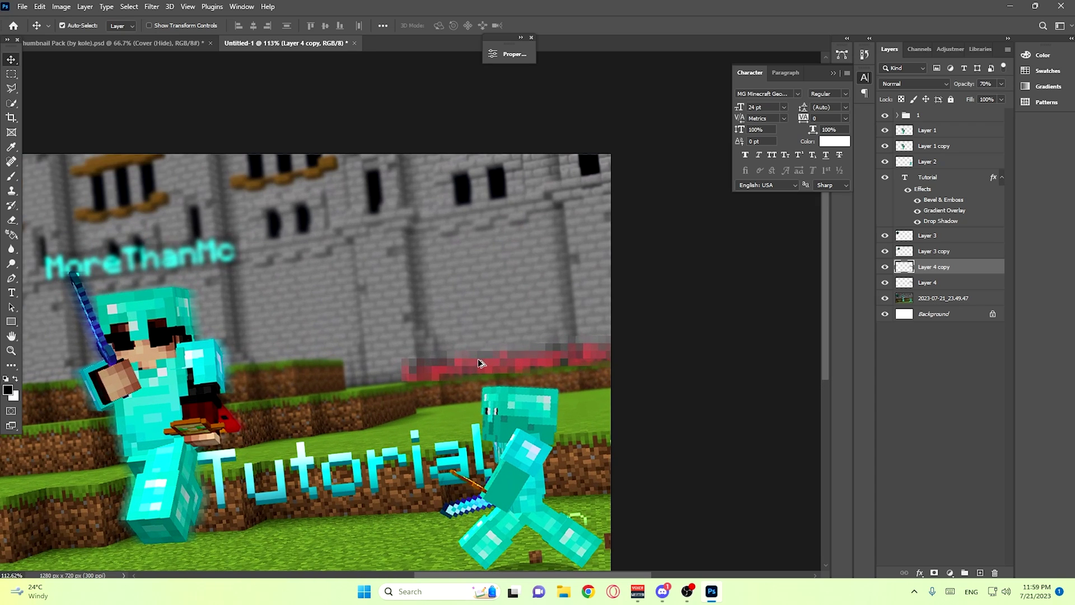
scroll(474, 364, "down", 6)
scroll(509, 540, "left", 3)
scroll(475, 422, "up", 3)
scroll(474, 421, "down", 3)
scroll(493, 420, "up", 3)
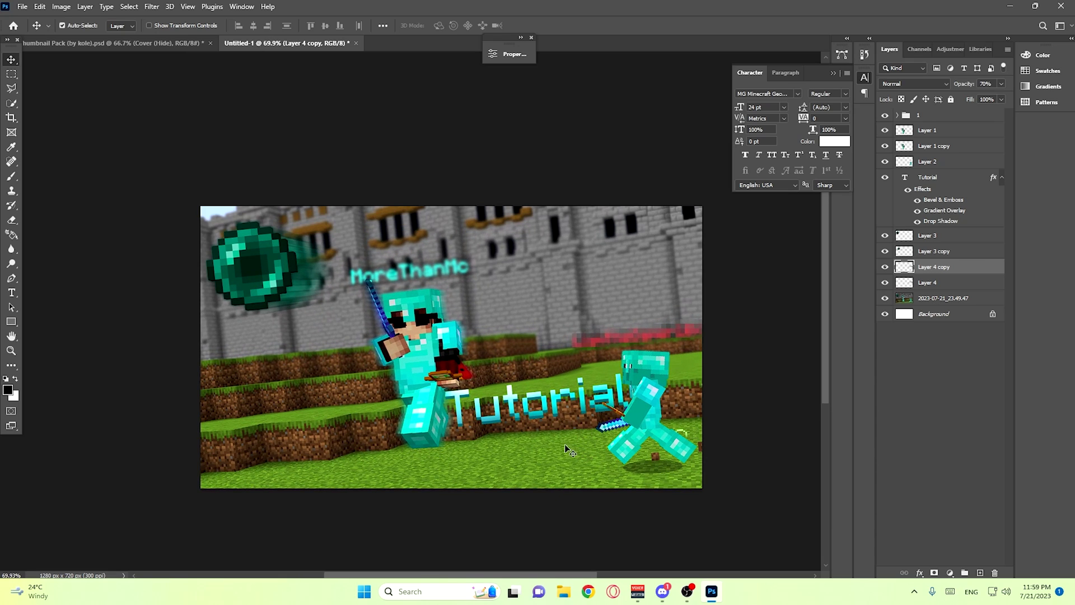
Select the Tutorial text and fine-tune its placement between the two players with a free transform
left_click_drag(418, 576, 442, 578)
left_click(471, 387)
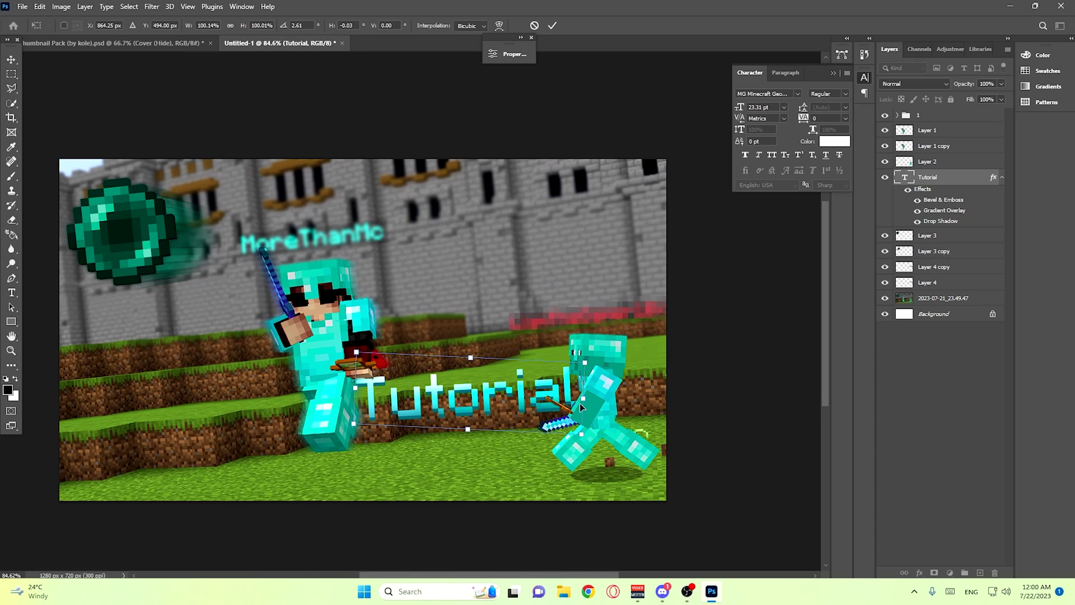
scroll(387, 414, "up", 6)
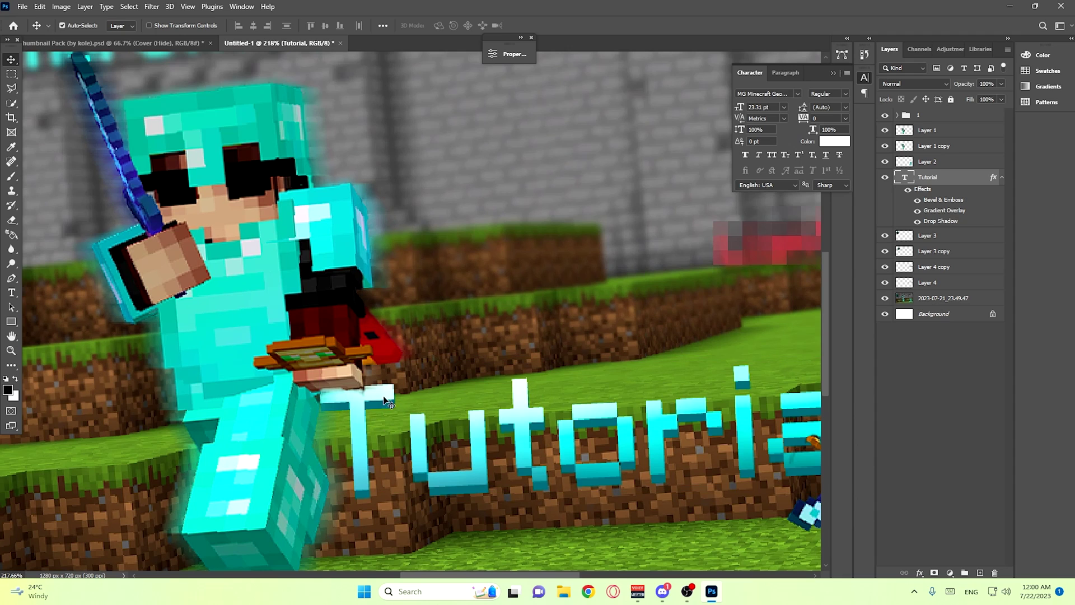
Slightly narrow and nudge the Tutorial text with free transforms so it fits in the gap between the two players
key("ctrl+t")
left_click_drag(484, 430, 470, 432)
scroll(470, 433, "down", 5)
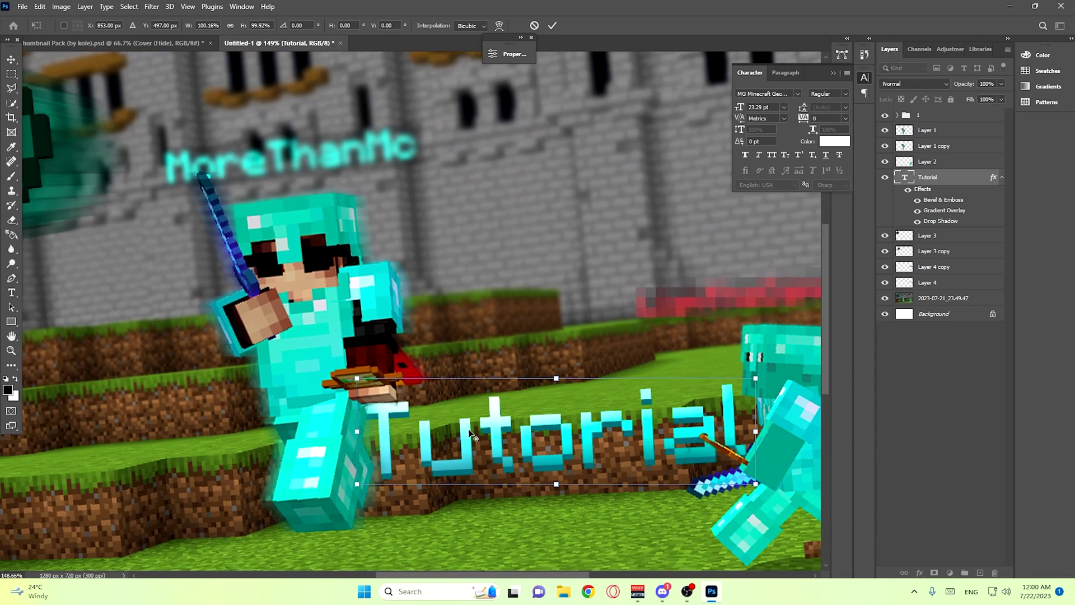
left_click_drag(613, 425, 620, 425)
key("Return")
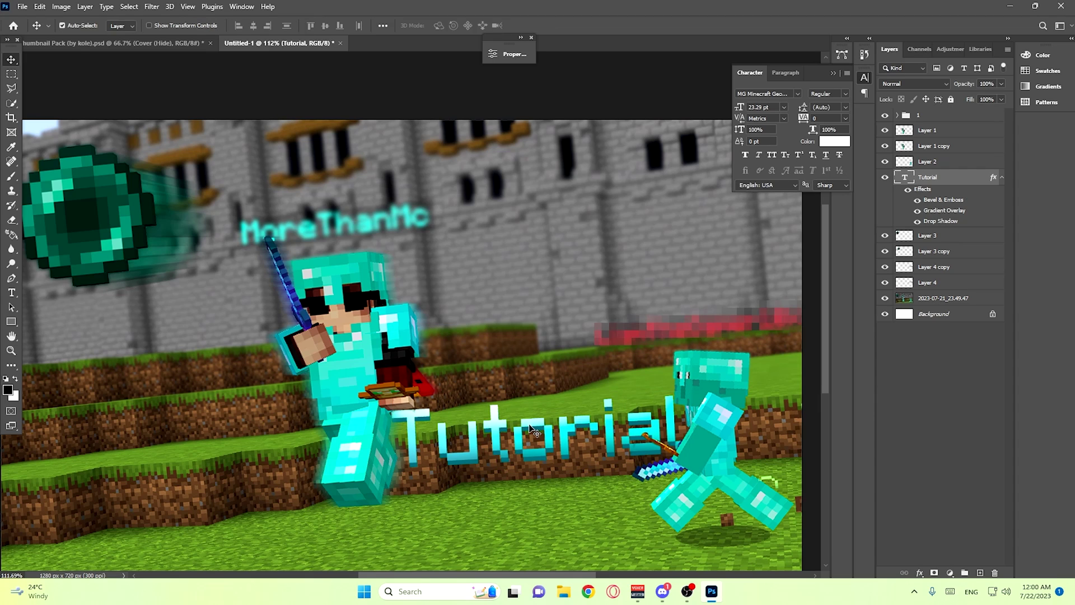
scroll(530, 429, "down", 1)
scroll(530, 429, "up", 2)
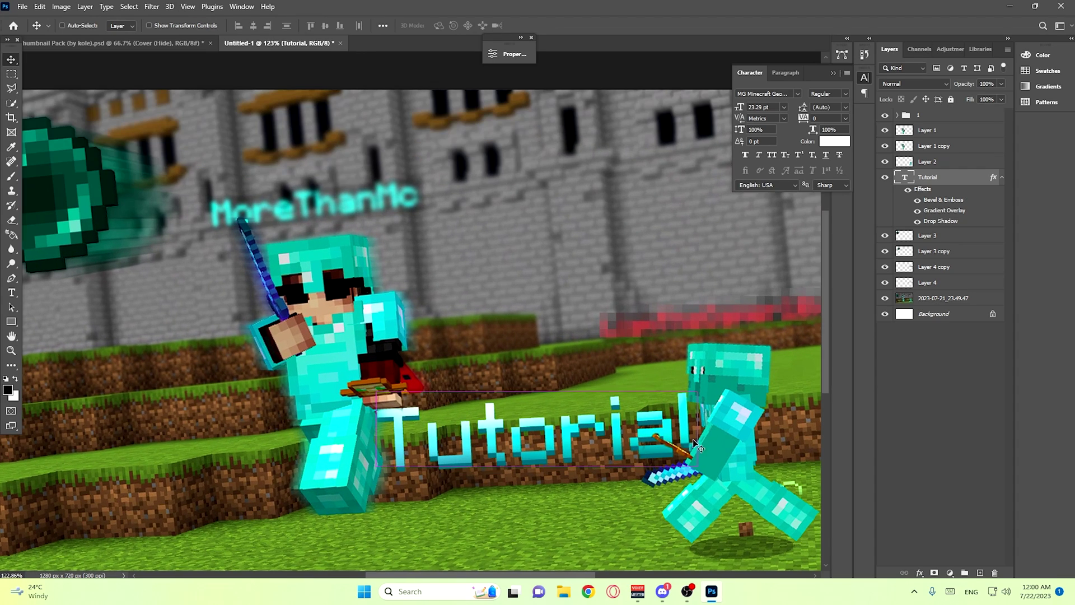
key("ctrl+t")
left_click_drag(703, 431, 700, 432)
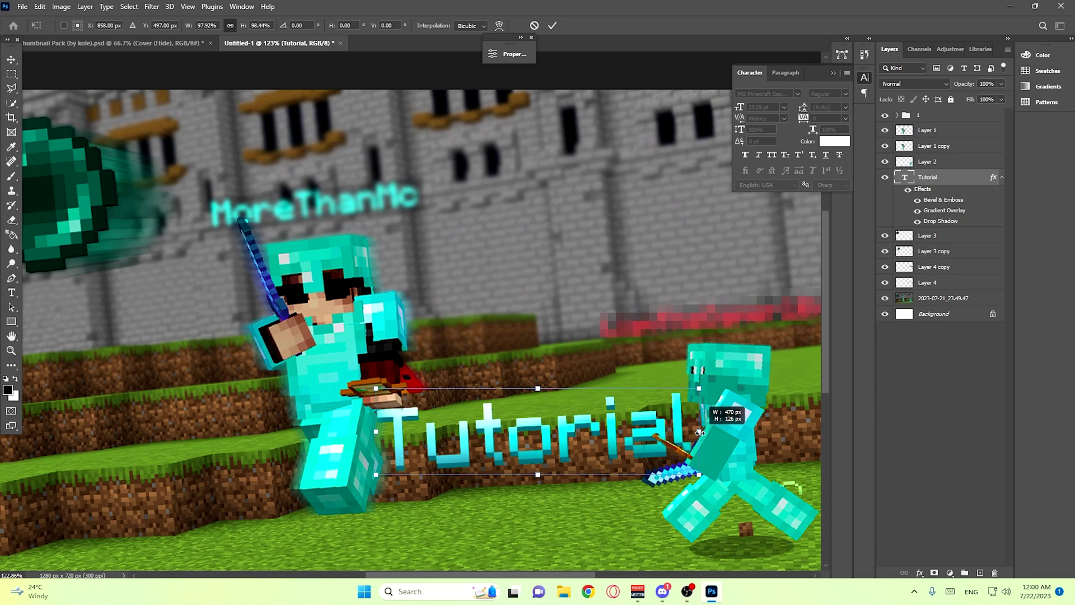
key("Return")
Erase the tip of the orange rod on Layer 2 where it overlaps the letter "a" of the Tutorial text
left_click(670, 447)
scroll(667, 453, "up", 17)
scroll(663, 451, "down", 2)
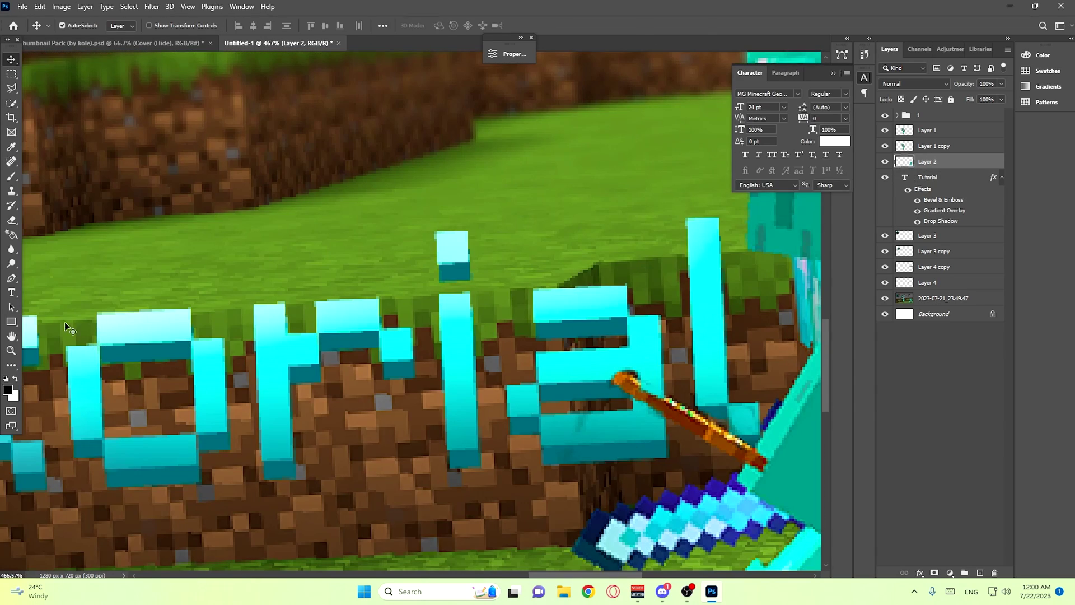
left_click(12, 220)
mouse_move(614, 365)
left_mouse_down()
mouse_move(660, 413)
mouse_move(642, 421)
mouse_move(642, 377)
mouse_move(638, 398)
mouse_move(626, 371)
mouse_move(608, 398)
left_mouse_up()
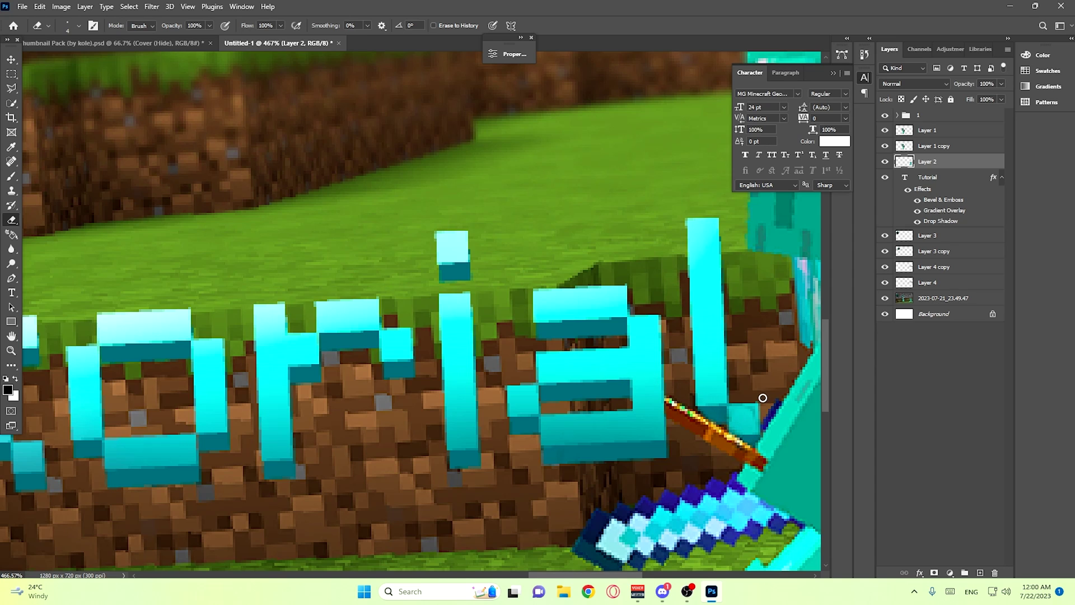
scroll(730, 400, "down", 15)
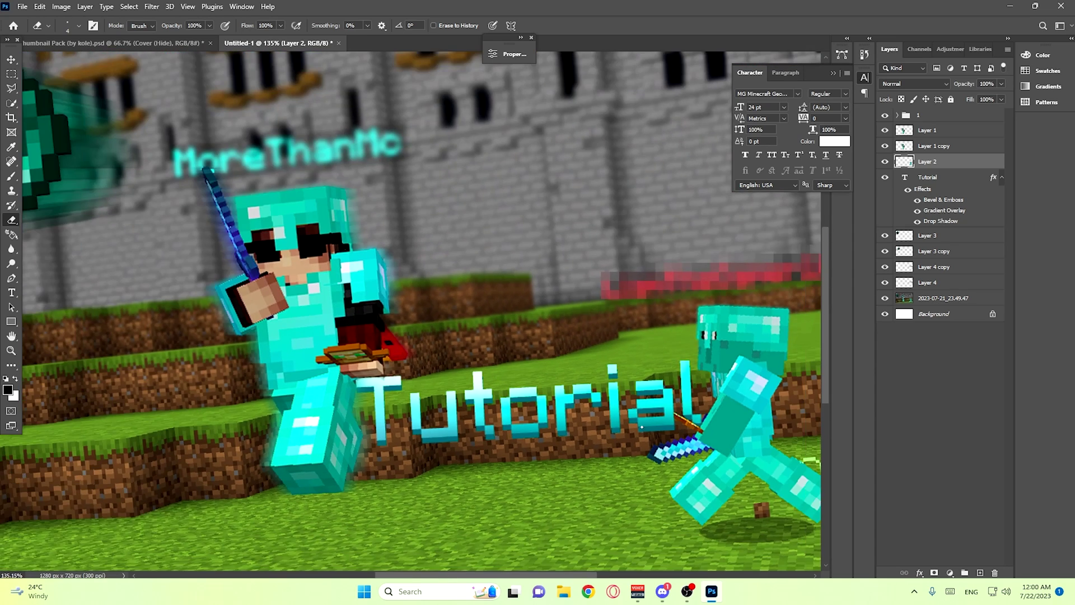
scroll(331, 380, "up", 2)
Erase the stray cyan pixels beside the sword tip on Layer 1, below the player's name tag
key("v")
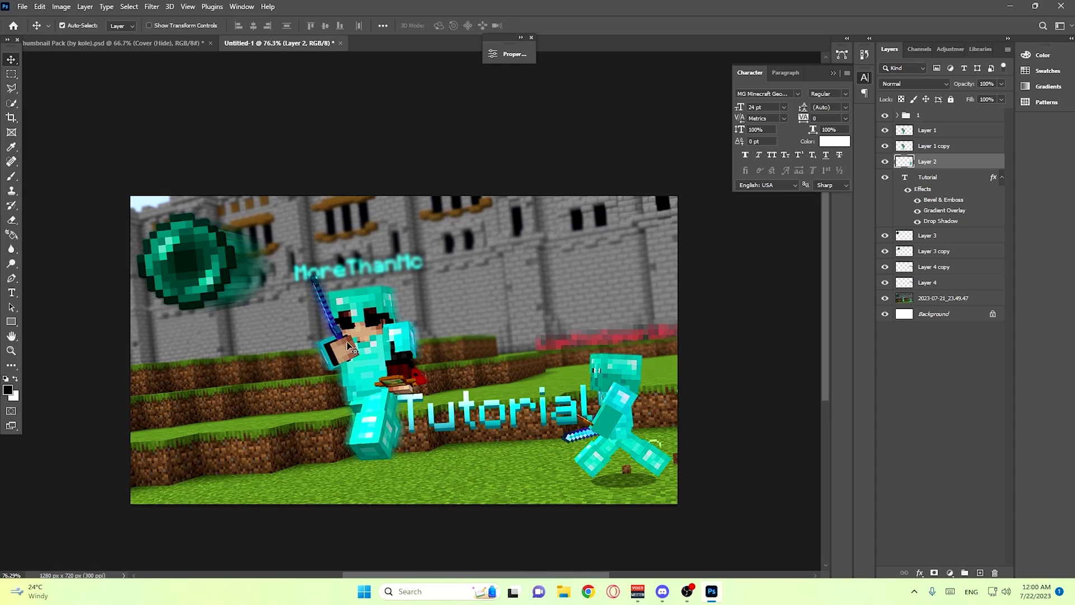
left_click(346, 270)
scroll(331, 264, "up", 8)
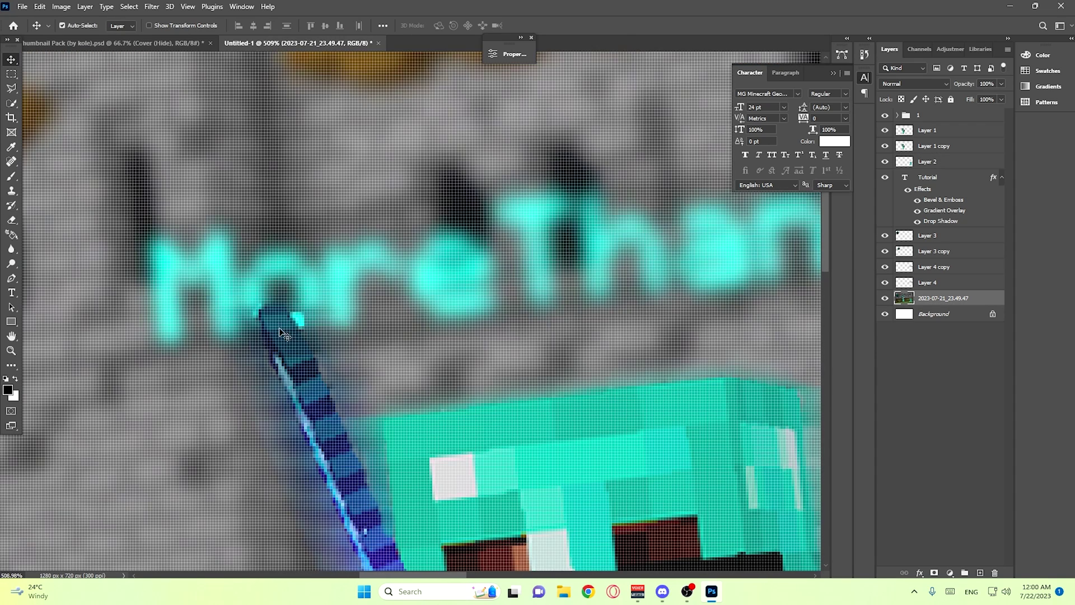
scroll(288, 333, "down", 2)
left_click(235, 314)
key("e")
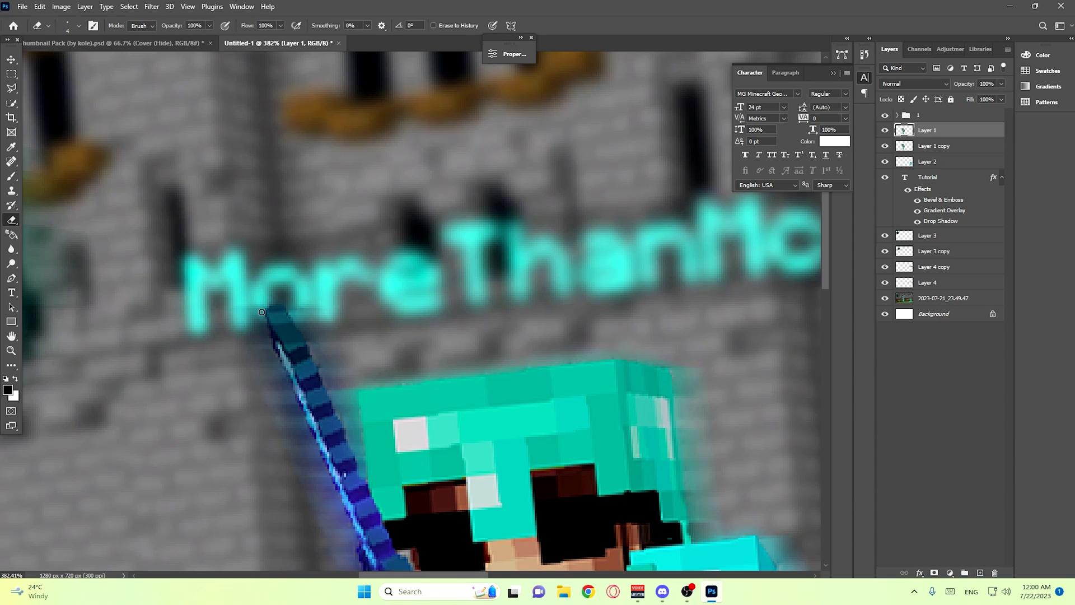
scroll(261, 312, "down", 4)
scroll(280, 322, "up", 6)
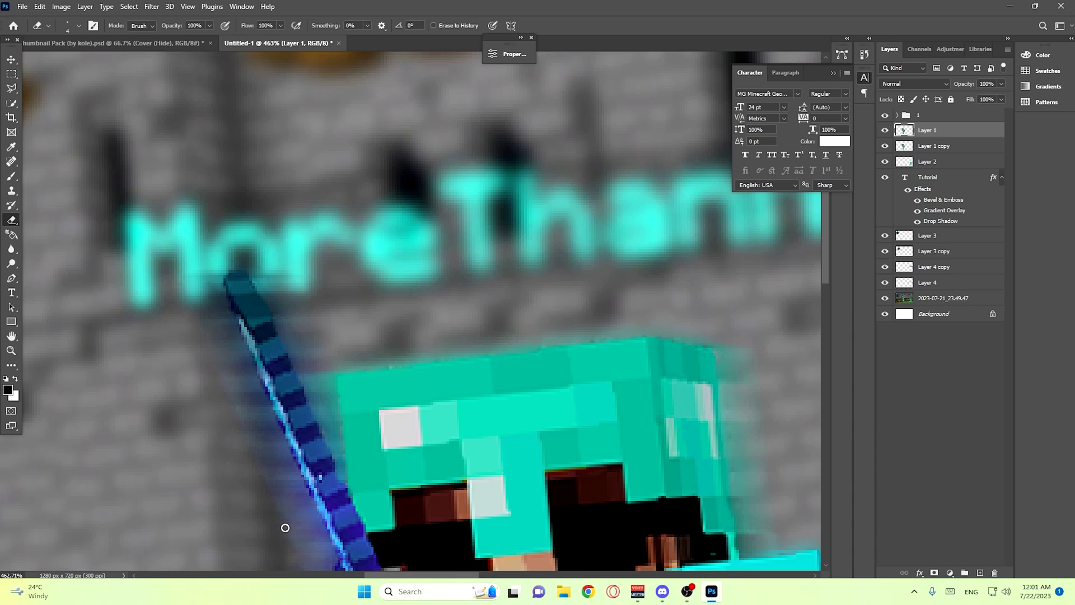
scroll(285, 527, "down", 5)
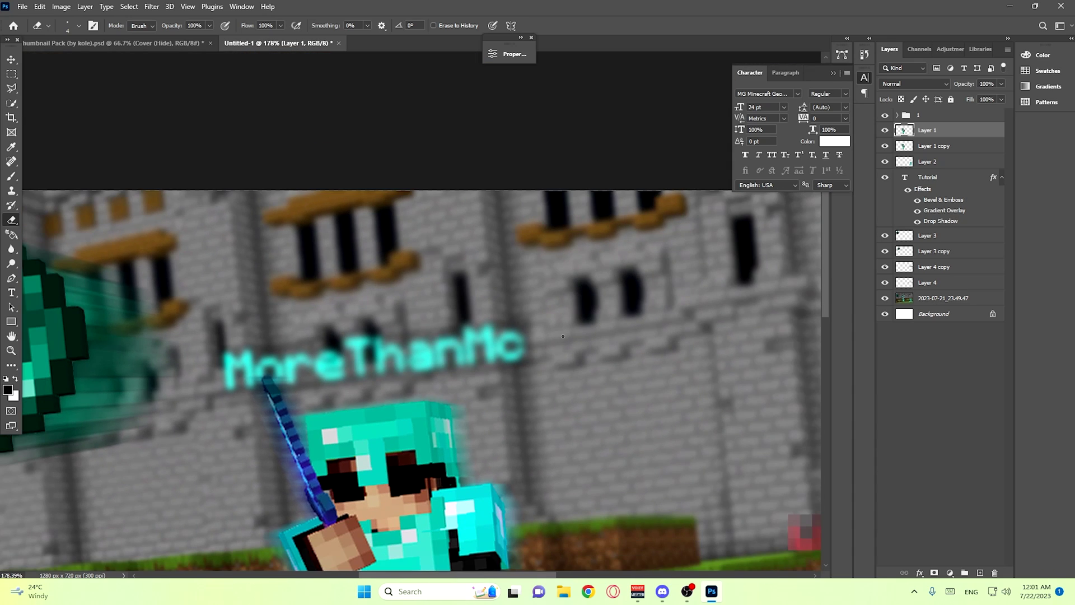
Examine the whole thumbnail at reduced sizes to judge how readable the composition is
scroll(341, 350, "down", 5)
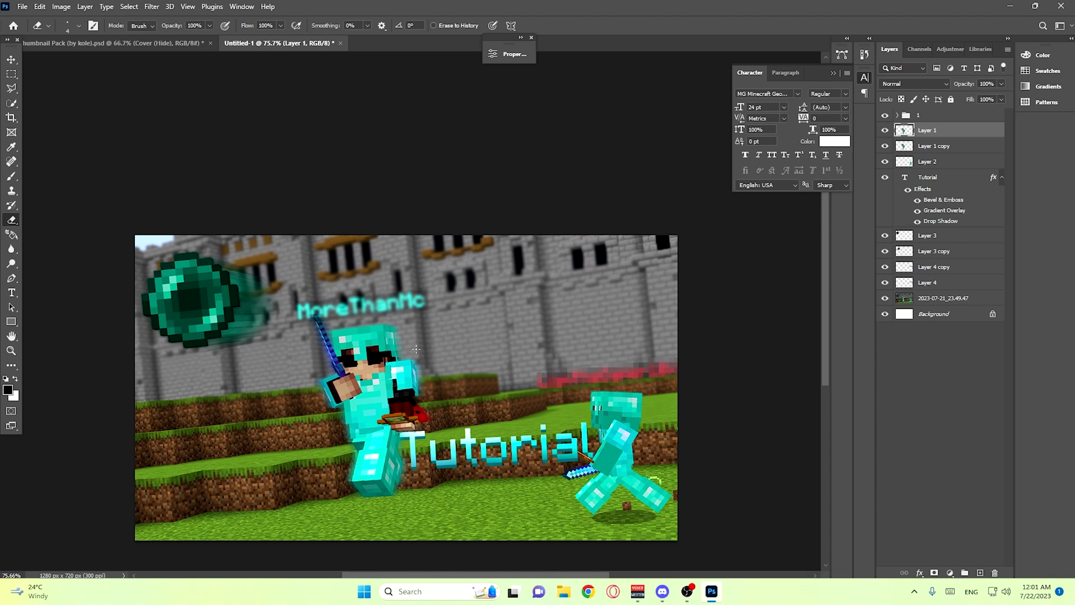
scroll(335, 281, "down", 1)
scroll(364, 288, "up", 1)
scroll(392, 297, "down", 3)
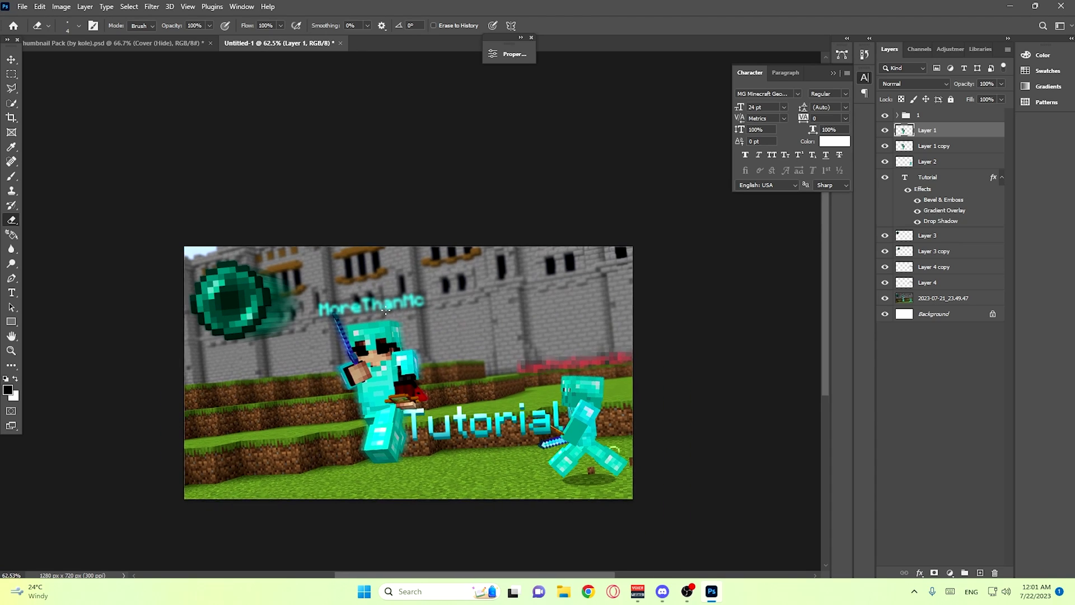
key("v")
scroll(385, 333, "down", 1)
scroll(388, 338, "up", 1)
scroll(393, 341, "down", 1)
scroll(395, 342, "down", 3)
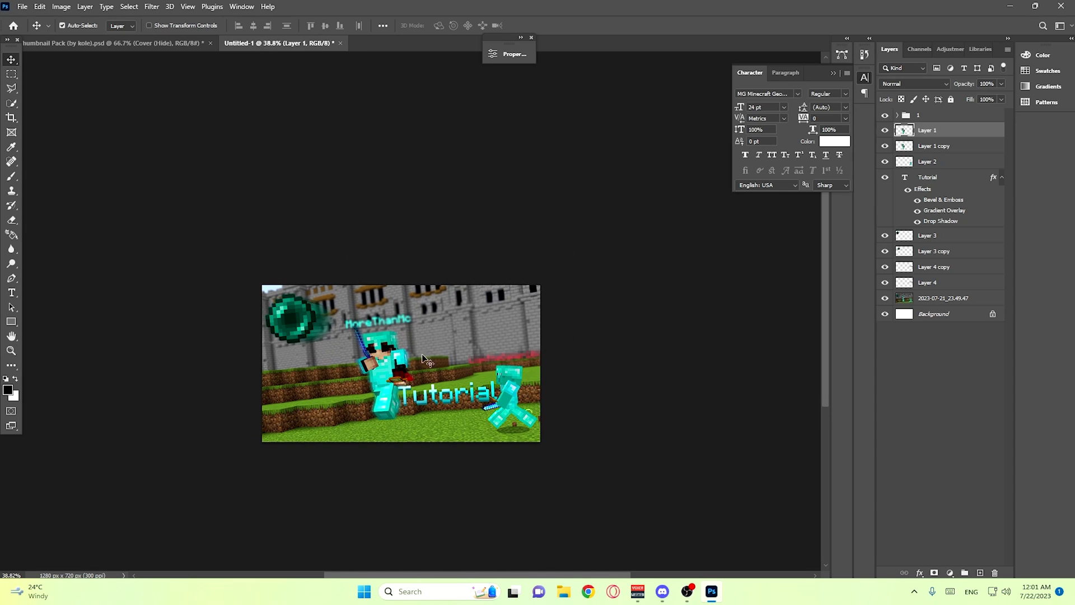
scroll(404, 417, "up", 2)
scroll(406, 417, "down", 1)
scroll(408, 415, "up", 1)
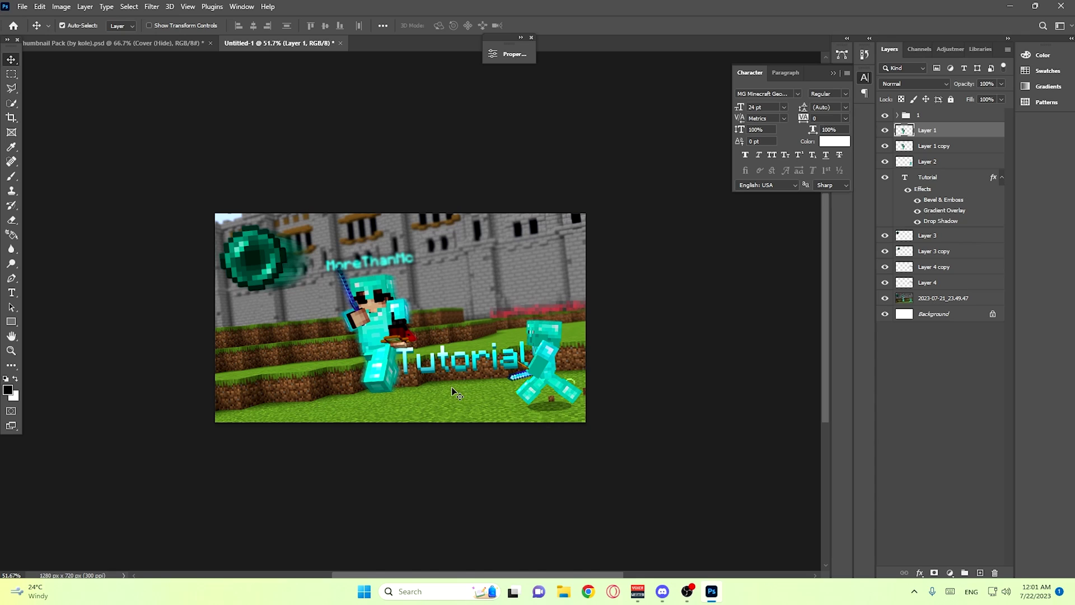
Move the Tutorial text up onto the castle wall and enlarge it to 32.93 pt
left_click_drag(476, 362, 488, 307)
key("ctrl+t")
left_click_drag(480, 289, 472, 286)
left_click_drag(565, 275, 588, 270)
left_click_drag(497, 279, 496, 271)
key("Return")
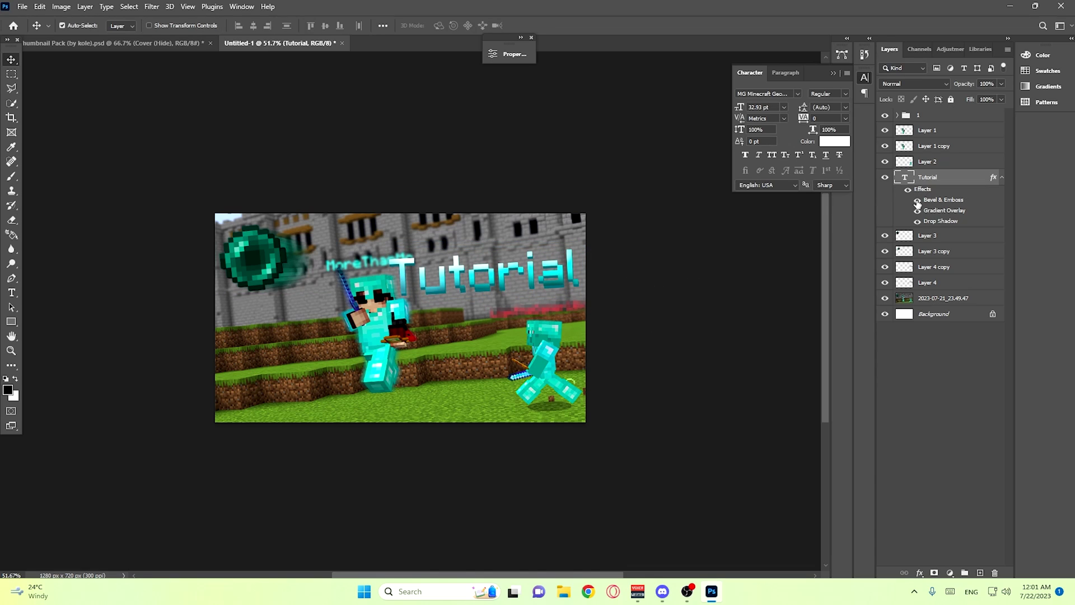
Hide the Tutorial text's Bevel & Emboss effect and scale the text to 29.66 pt
left_click(916, 203)
key("ctrl+t")
left_click_drag(526, 270, 570, 288)
mouse_move(539, 286)
left_mouse_down()
mouse_move(553, 291)
mouse_move(542, 280)
left_mouse_up()
left_click_drag(543, 278, 538, 274)
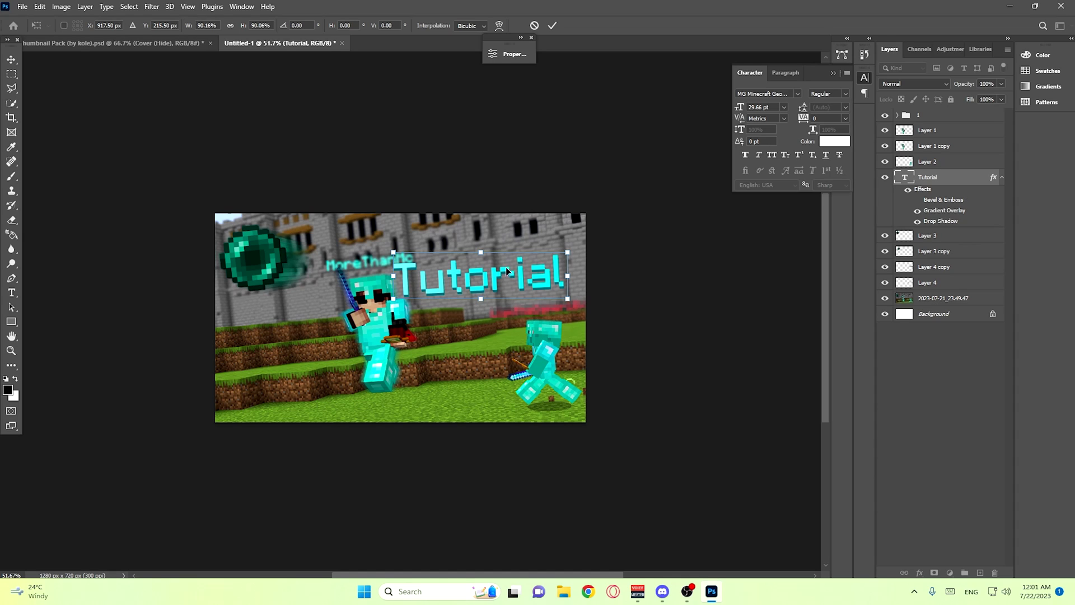
key("Return")
Scale the Tutorial text to 22.73 pt and place it back between the two players
left_click_drag(485, 284, 501, 259)
key("ctrl+t")
mouse_move(416, 268)
left_mouse_down()
mouse_move(322, 298)
mouse_move(396, 268)
left_mouse_up()
left_click_drag(476, 251, 472, 288)
key("Return")
left_click_drag(608, 289, 611, 285)
key("Return")
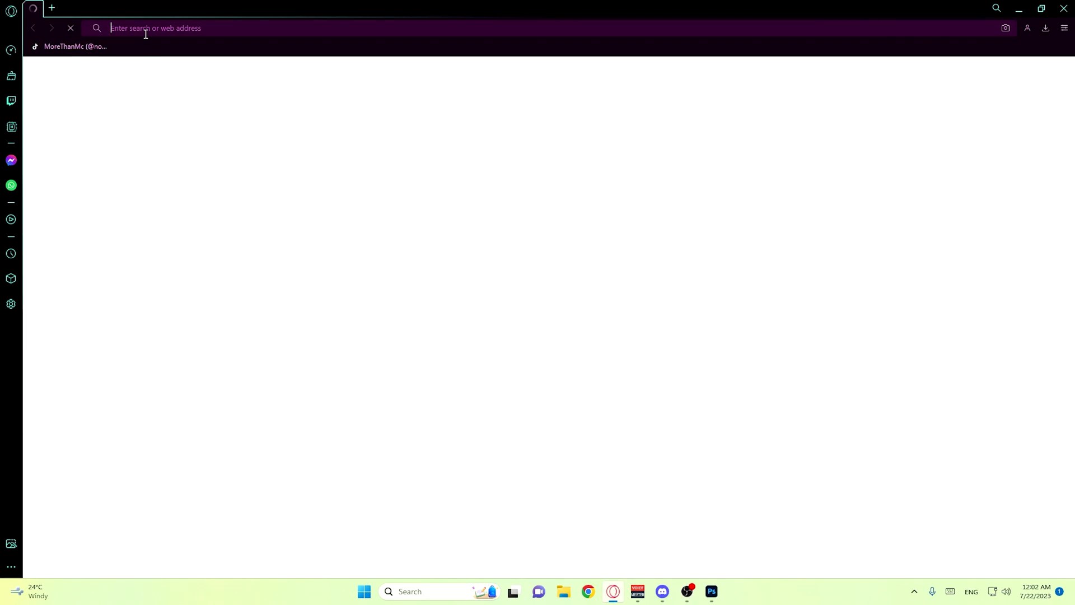
Open youtube.com in the Opera browser and shrink its window so it sits beside the Photoshop canvas
type("youtube.com")
key("Return")
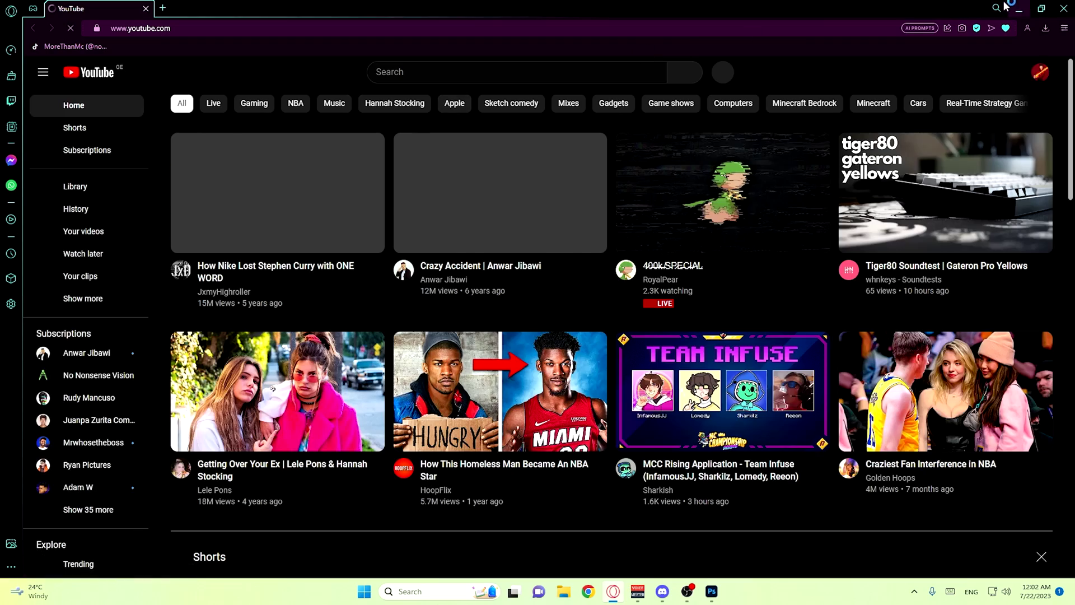
left_click(1041, 8)
left_click_drag(942, 273, 423, 273)
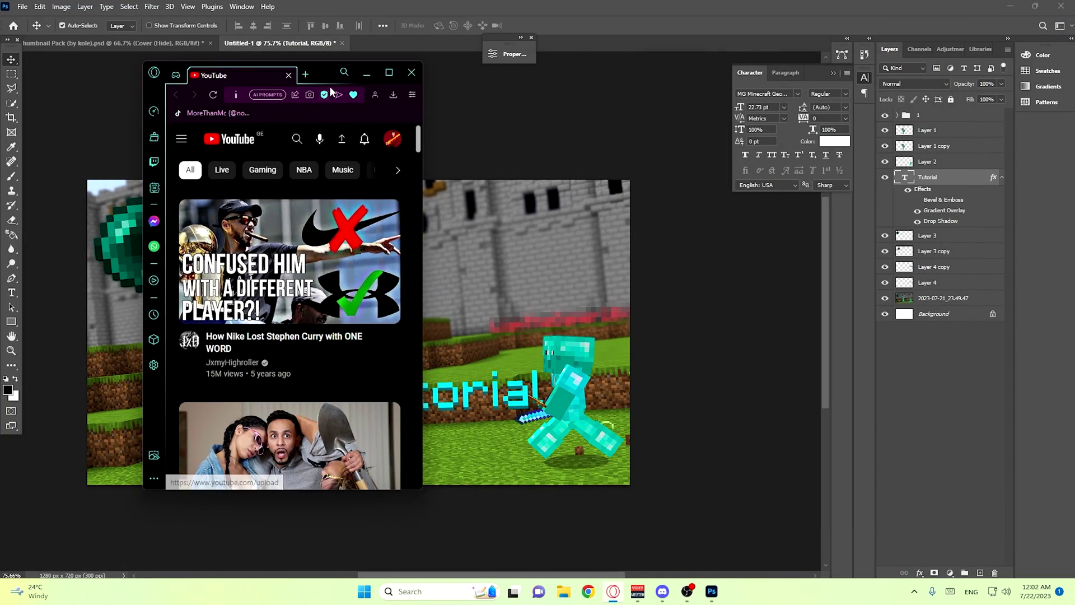
left_click_drag(314, 74, 811, 118)
Compare the thumbnail at YouTube preview size with the homepage thumbnails, widening the browser window to two columns, and return to the canvas
scroll(404, 286, "down", 5)
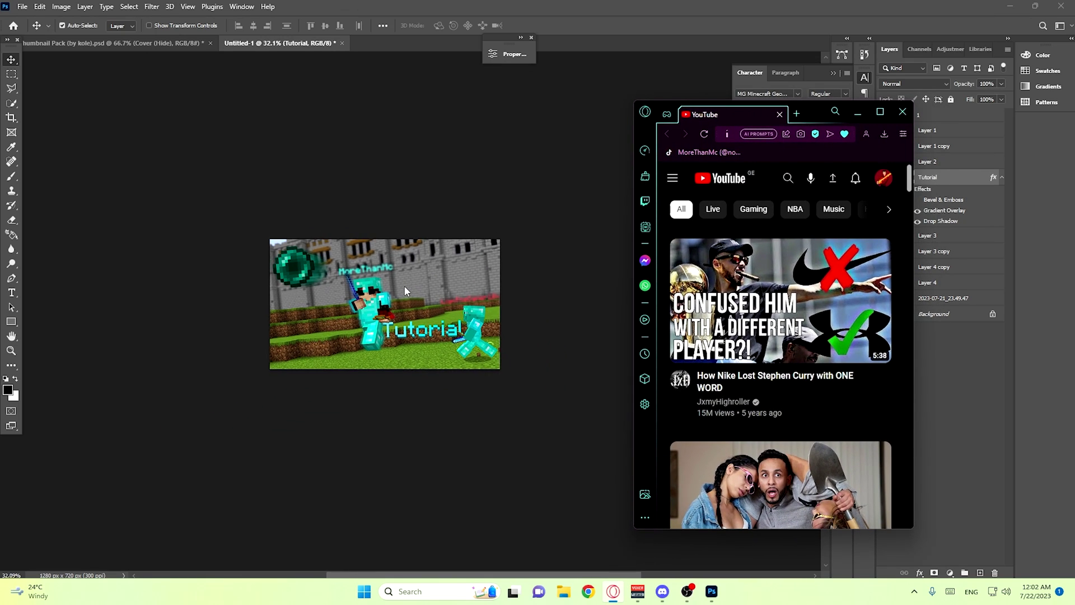
scroll(404, 286, "down", 1)
key("alt")
left_click(815, 112)
left_click_drag(807, 116, 666, 118)
scroll(431, 274, "up", 1)
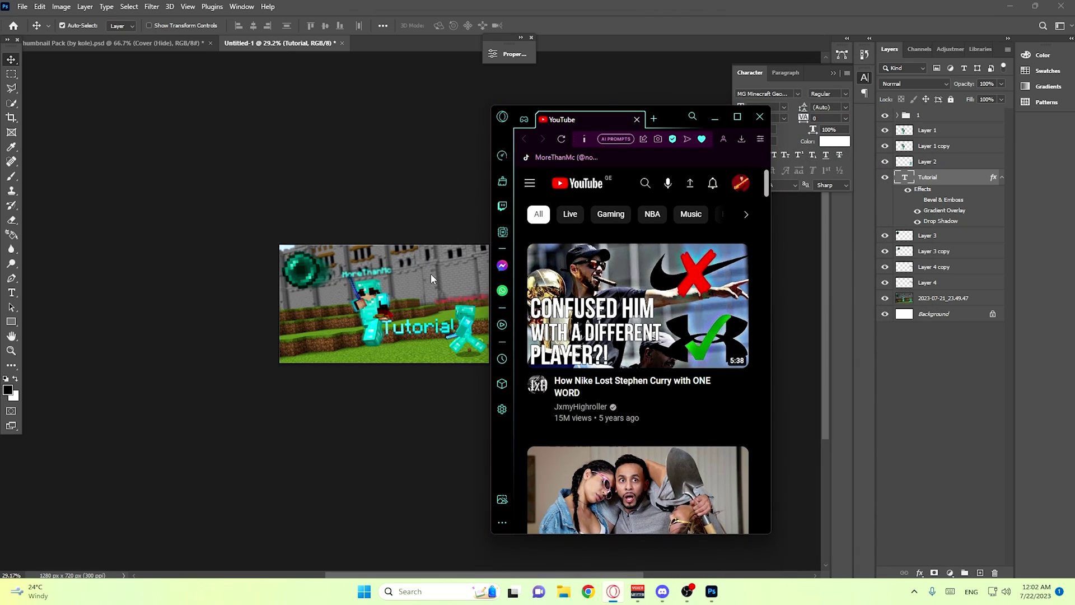
key("alt")
left_click_drag(772, 353, 954, 353)
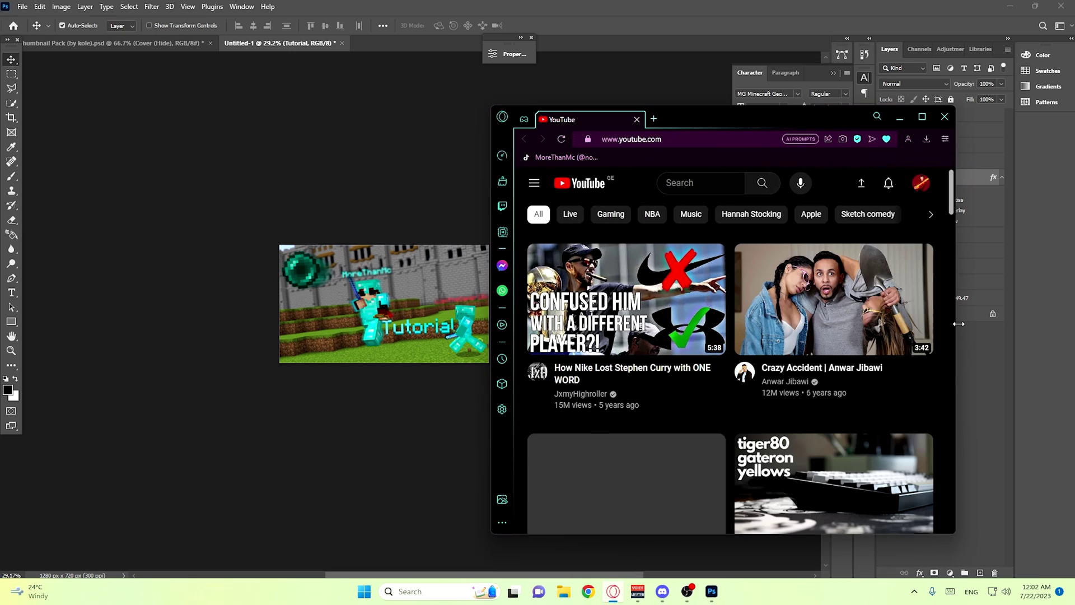
scroll(719, 373, "up", 4)
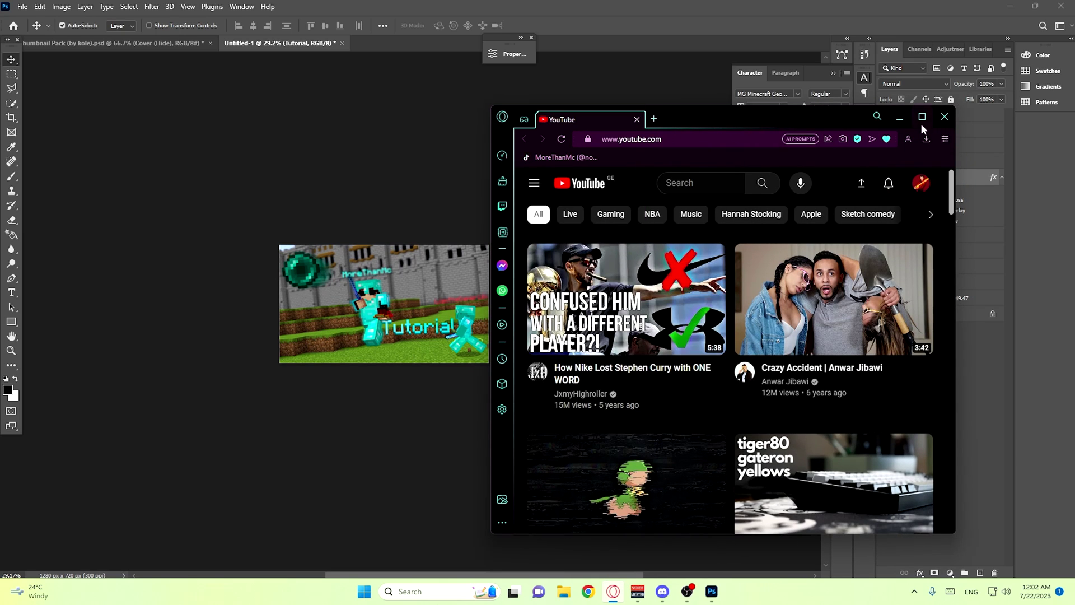
left_click(900, 119)
left_click_drag(454, 578, 434, 578)
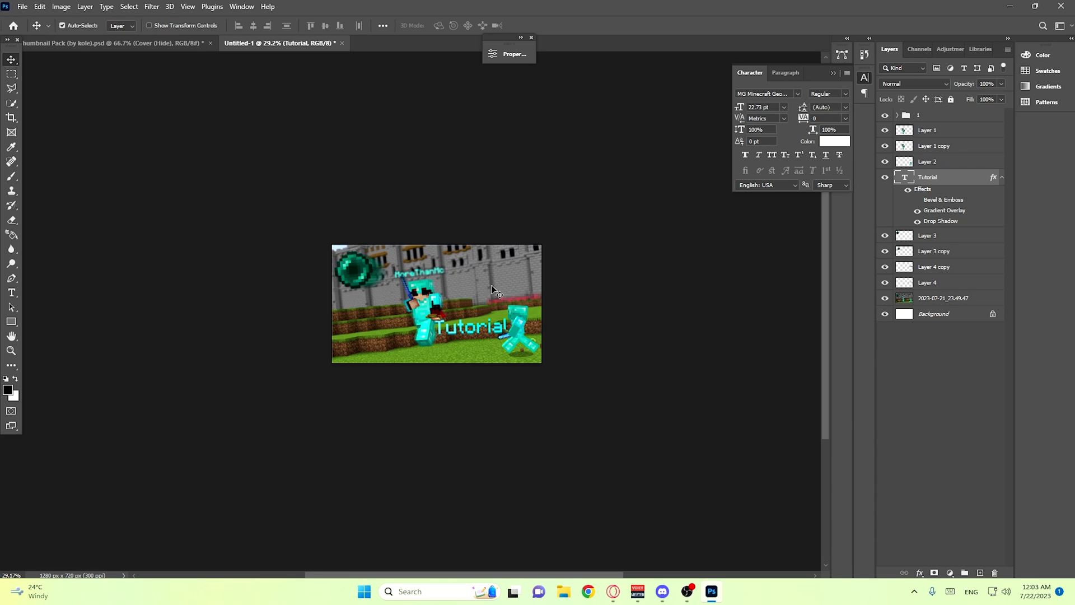
scroll(473, 329, "up", 5)
left_click_drag(479, 323, 457, 360)
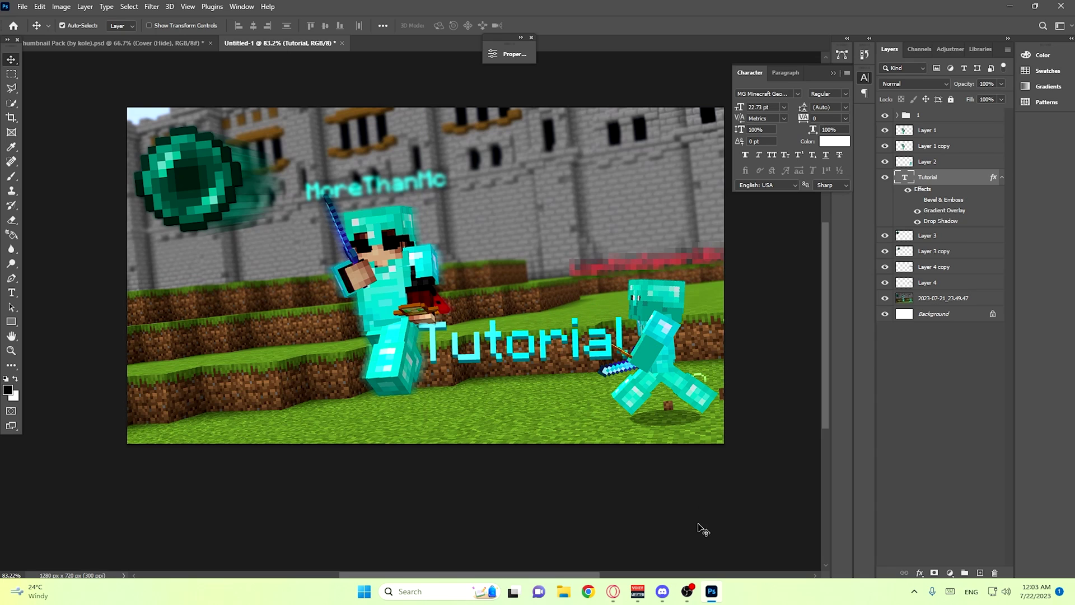
Search for "photoshop logo" in a new Opera tab and copy the Wikipedia logo image
left_click(614, 593)
left_click(653, 120)
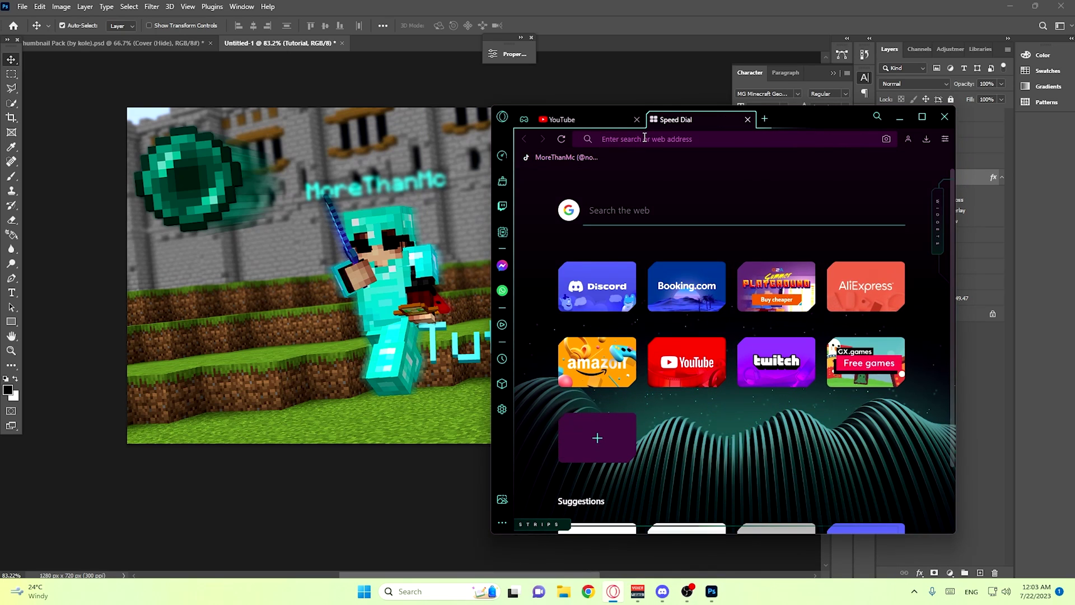
type("photoshop logo")
key("Return")
left_click_drag(491, 313, 344, 314)
left_click(450, 308)
right_click(786, 336)
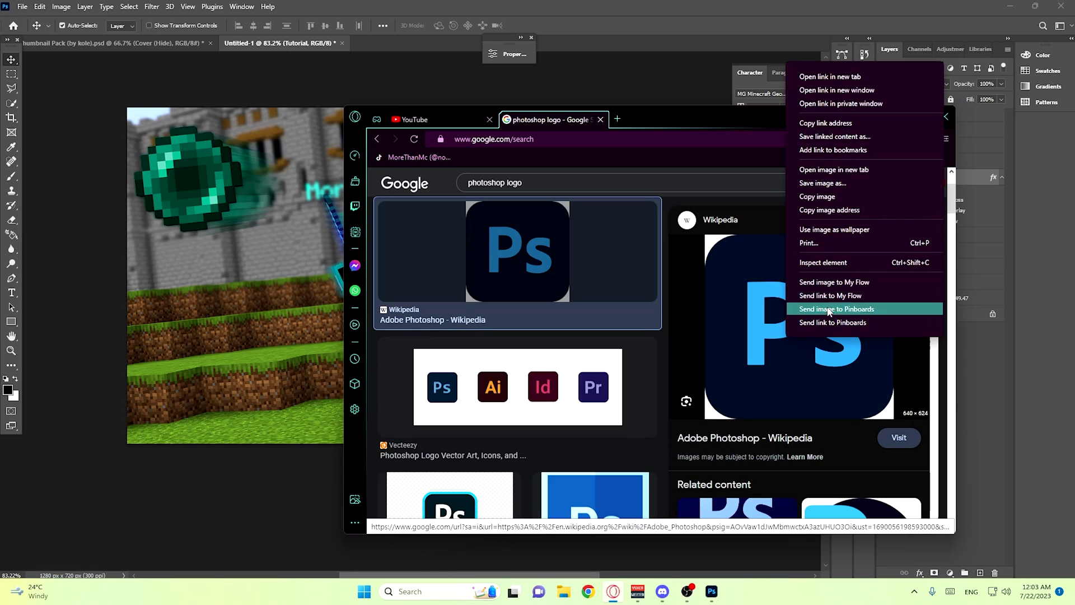
left_click(834, 196)
Switch to Photoshop, paste the copied logo and place it on the castle wall above the gap between the players
key("alt+Tab")
key("ctrl+v")
left_click_drag(549, 259, 551, 219)
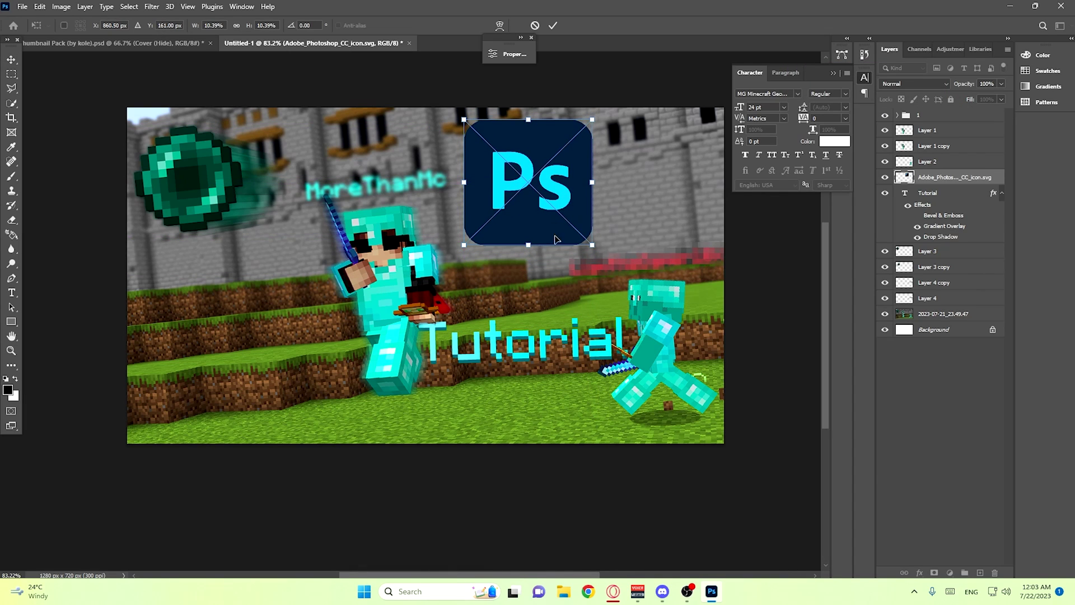
key("Return")
Move the Tutorial text over the logo's lower edge, raise its layer above the logo and scale it to 22.74 pt
left_click_drag(540, 344, 543, 248)
left_click_drag(916, 200, 917, 171)
key("ctrl+t")
left_click_drag(566, 243, 570, 241)
left_click_drag(668, 243, 672, 247)
key("Return")
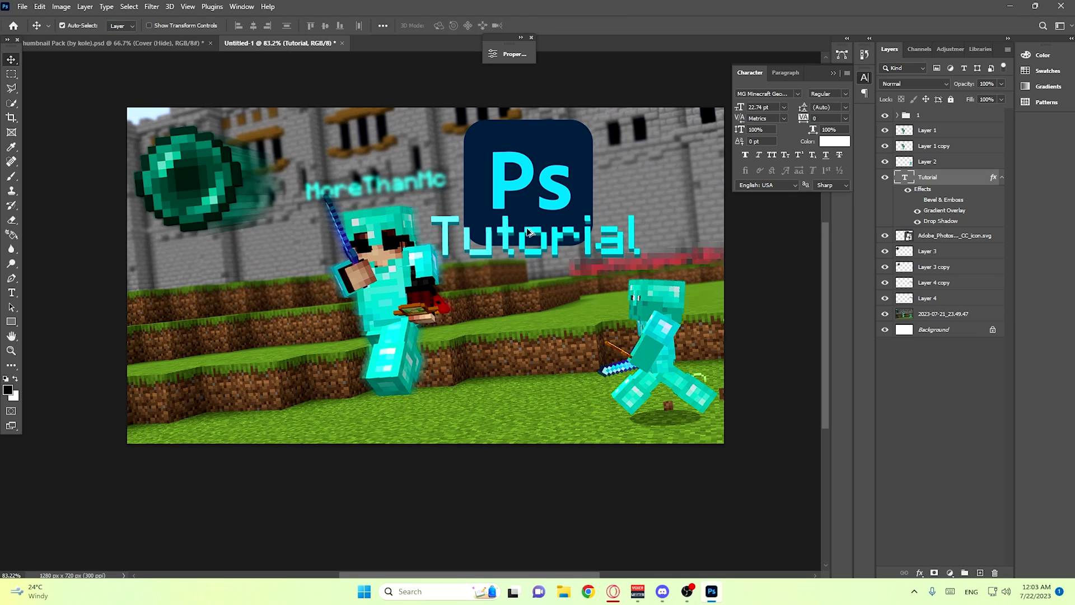
Examine how the Tutorial text and the Photoshop logo look together at different zoom levels
scroll(529, 238, "up", 3)
scroll(524, 238, "down", 5)
left_click_drag(549, 208, 549, 244)
scroll(543, 237, "up", 4)
scroll(551, 243, "down", 3)
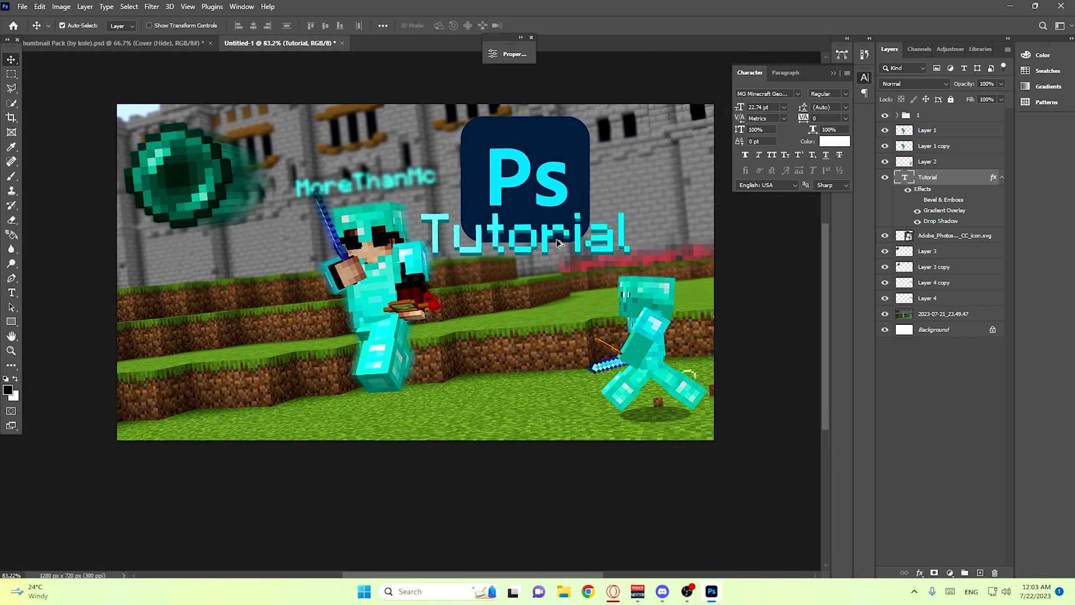
scroll(542, 245, "up", 2)
scroll(452, 234, "down", 2)
scroll(392, 241, "up", 3)
scroll(369, 248, "down", 3)
scroll(368, 248, "down", 2)
scroll(431, 241, "up", 4)
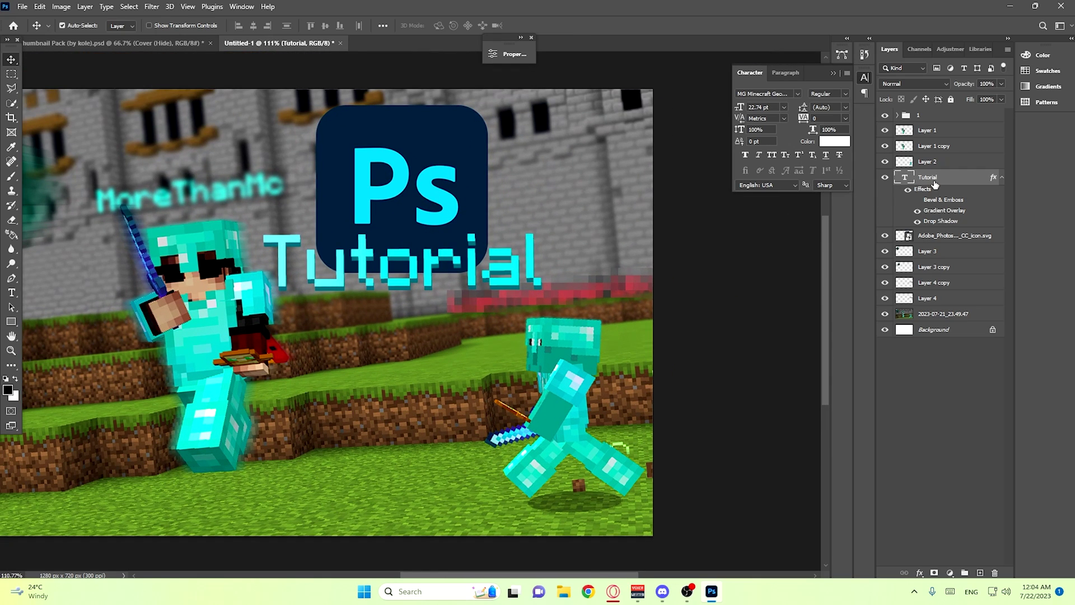
Replace the Tutorial text's Gradient Overlay with a Color Overlay sampled from the cyan Ps letters of the logo
right_click(935, 185)
left_click(812, 68)
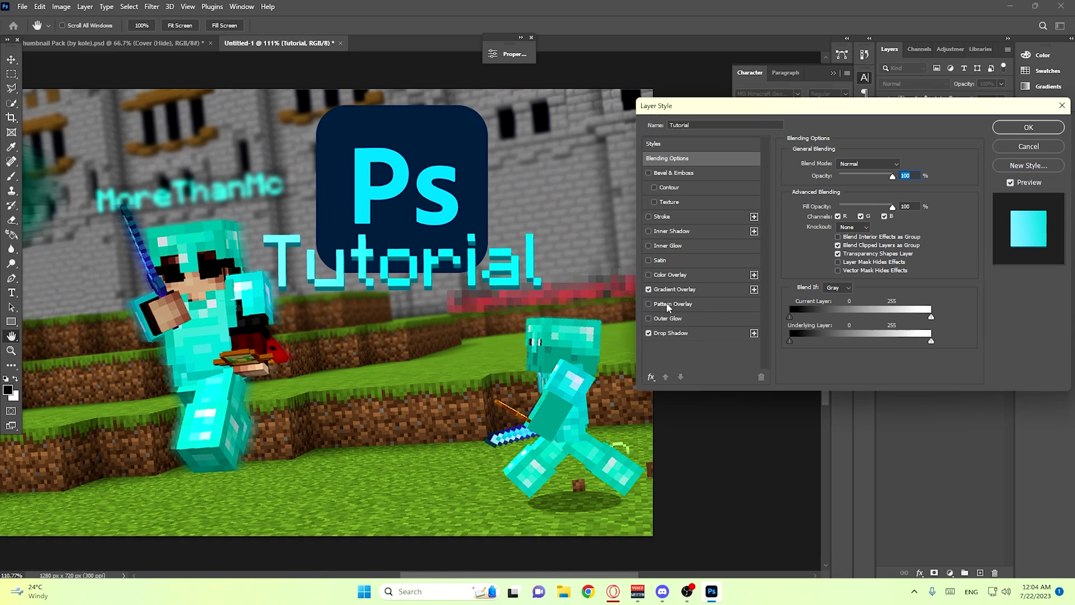
left_click(649, 289)
left_click(668, 274)
left_click(903, 165)
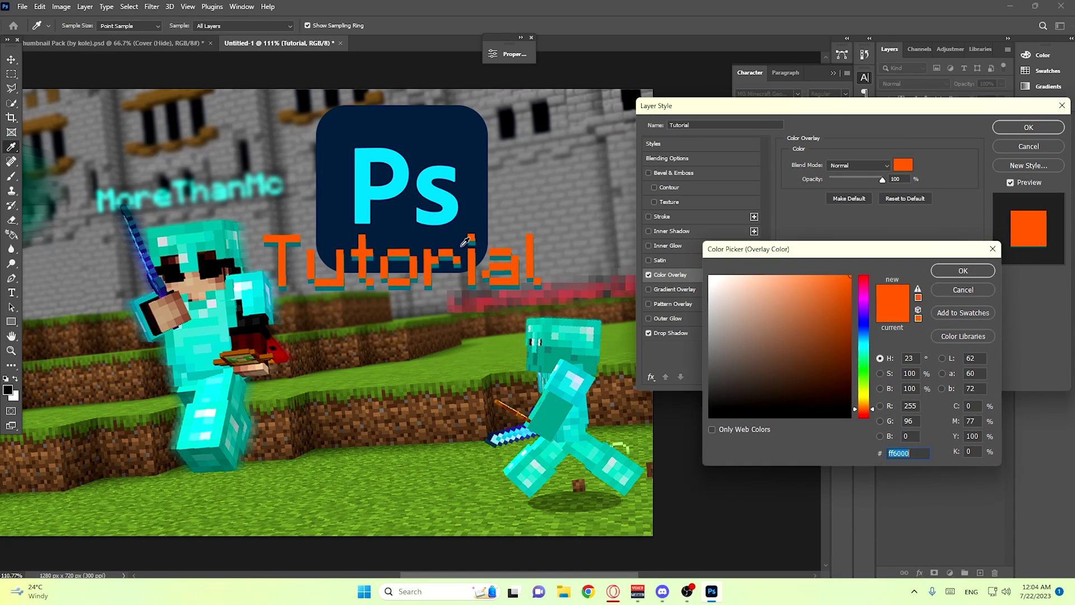
left_click(374, 196)
left_click(963, 271)
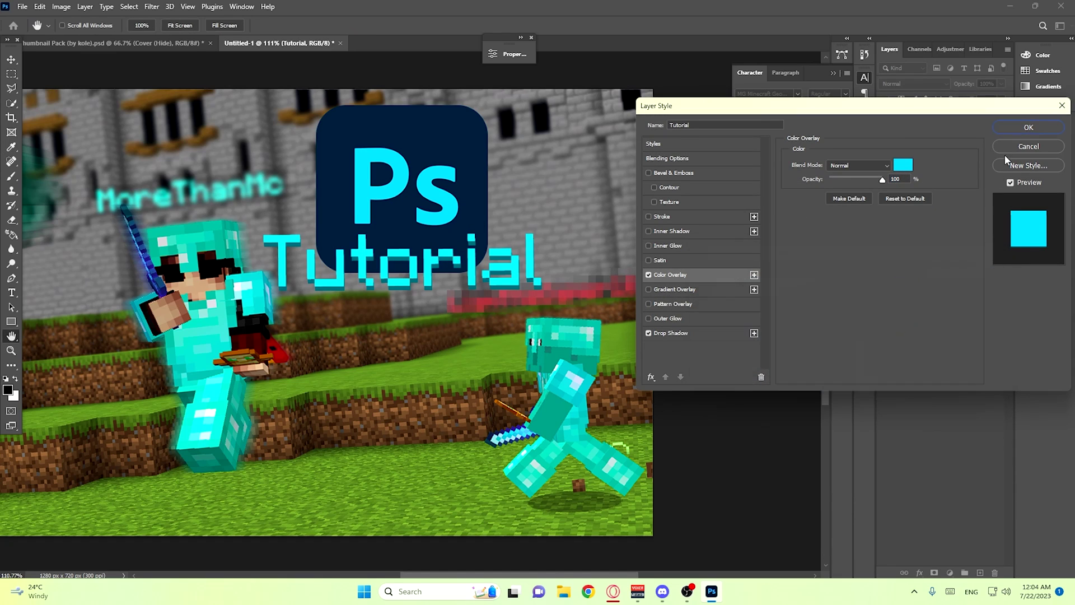
left_click(1028, 128)
Move the Photoshop logo and the Tutorial text slightly higher on the castle wall
scroll(521, 325, "down", 2)
scroll(474, 314, "down", 2)
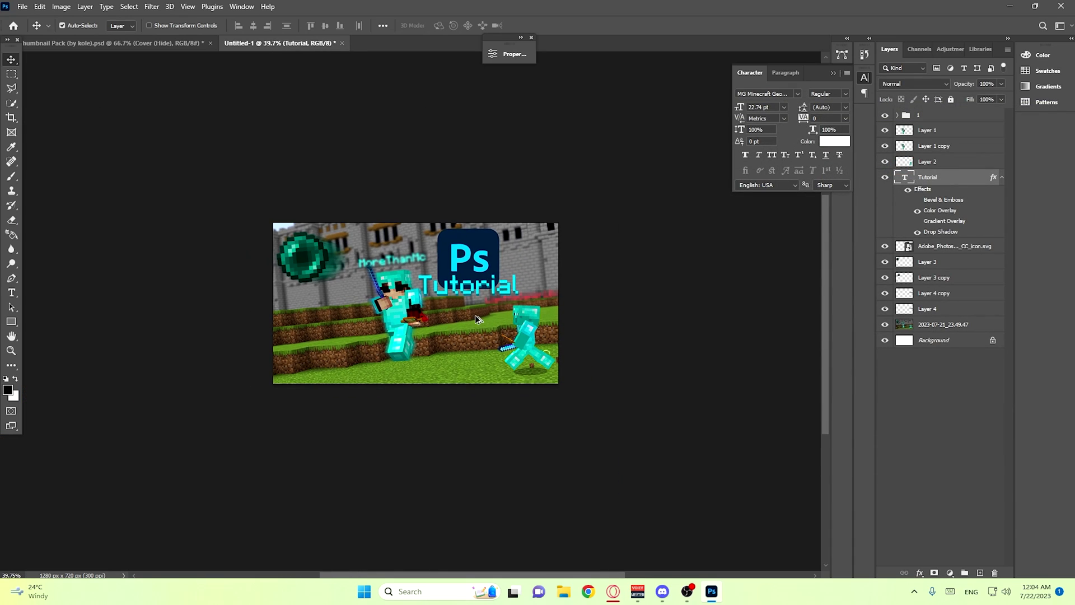
scroll(476, 315, "up", 3)
scroll(479, 314, "down", 2)
scroll(479, 314, "up", 2)
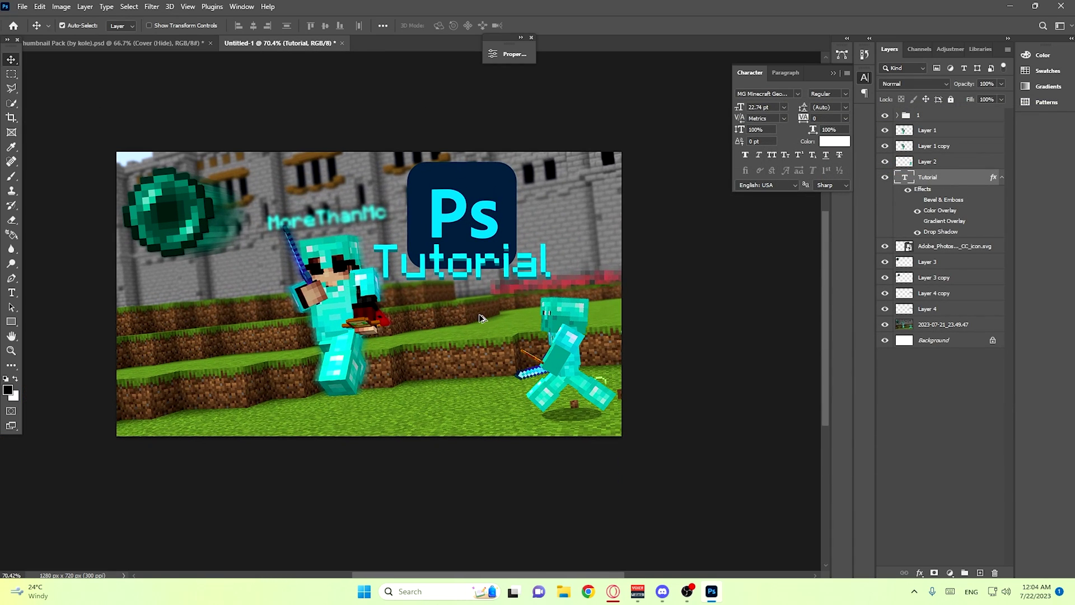
scroll(479, 314, "down", 2)
scroll(531, 425, "up", 4)
scroll(531, 427, "down", 1)
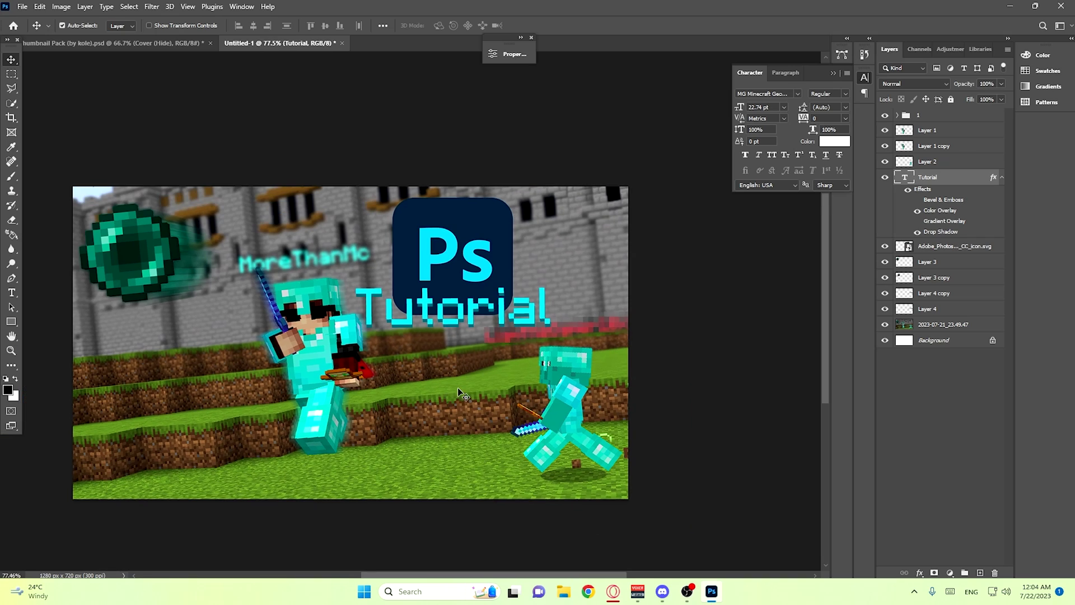
left_click_drag(465, 270, 465, 263)
left_click_drag(461, 308, 463, 299)
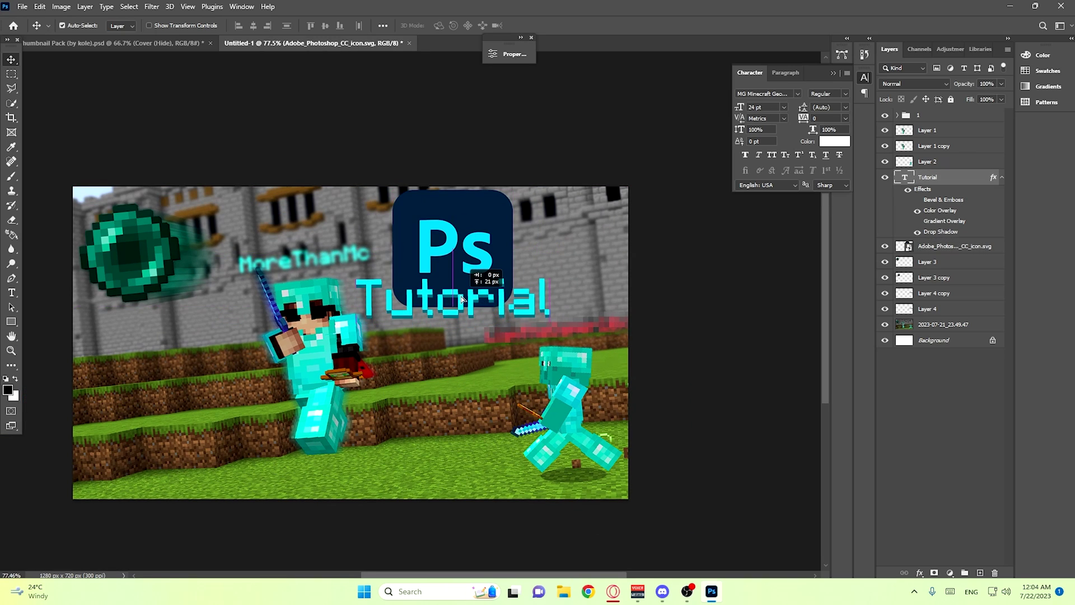
Search Google Images for "lasers" in Opera and bring a red laser beam image on black into the Photoshop thumbnail above the background layer
left_click(445, 367)
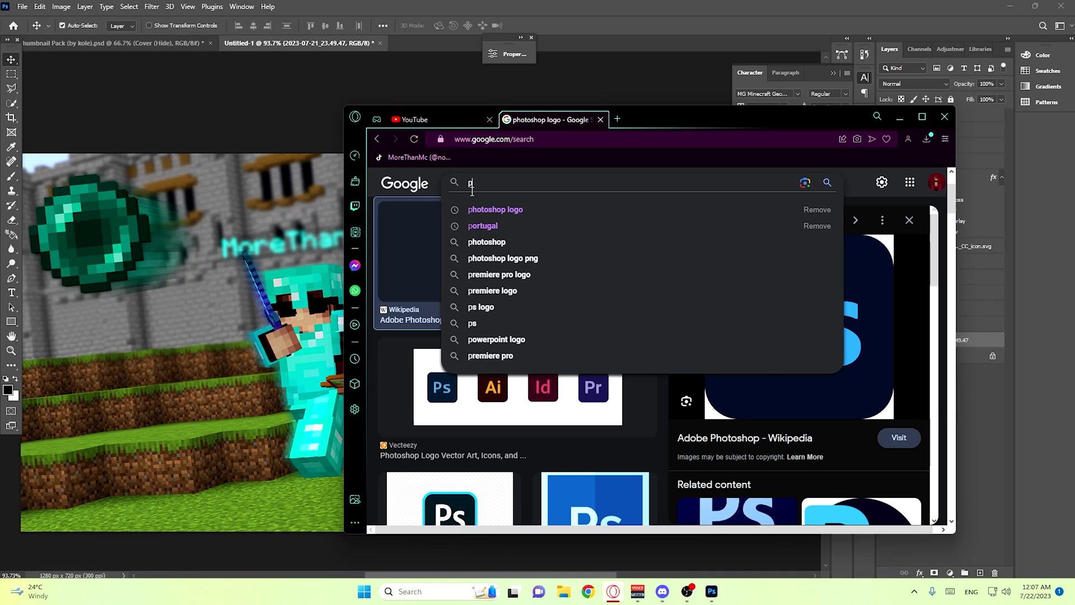
type("lasers")
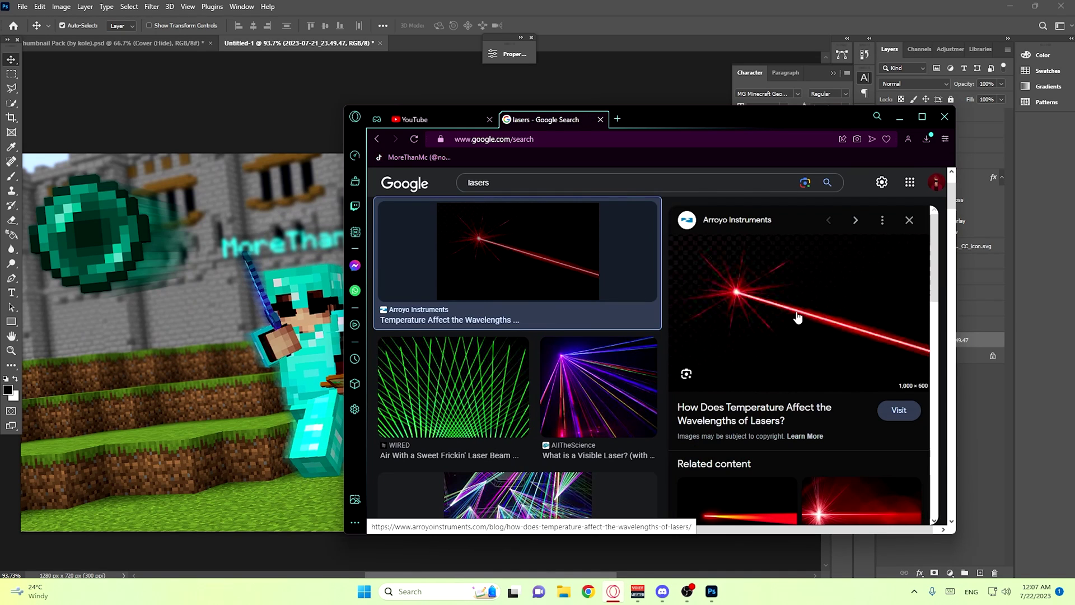
right_click(798, 316)
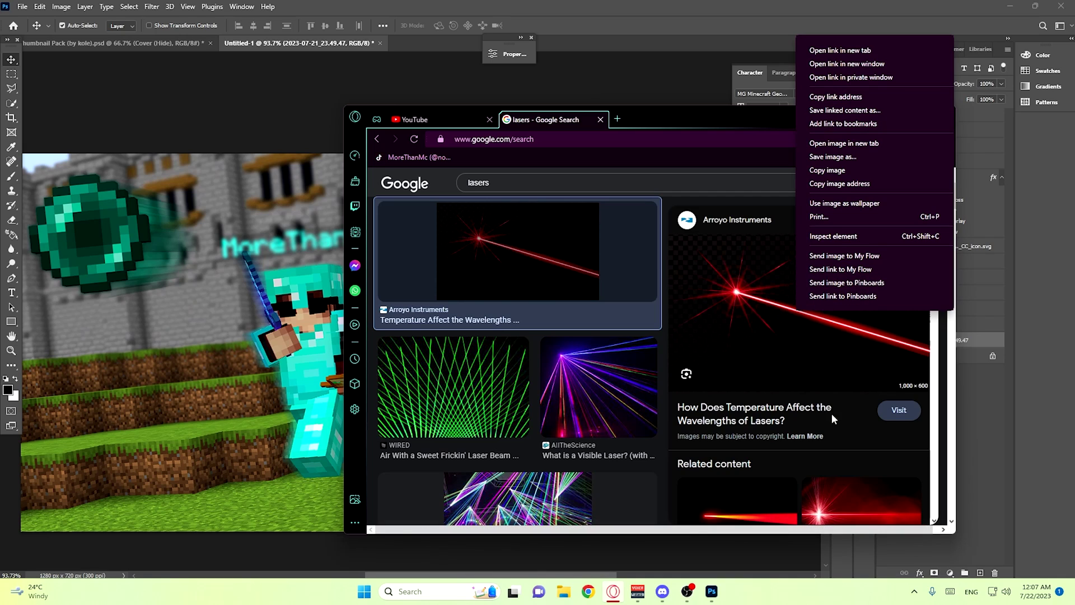
left_click(832, 436)
scroll(834, 435, "down", 4)
scroll(833, 436, "up", 3)
scroll(831, 436, "down", 3)
left_click(833, 439)
right_click(808, 350)
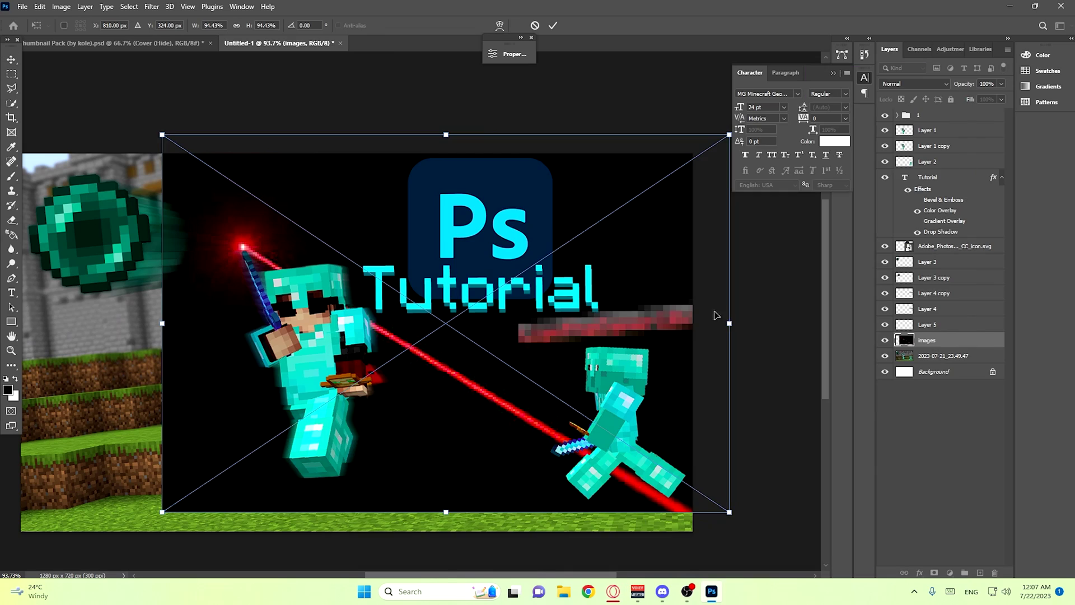
Scale down the placed laser image over the area between the players and set its blend mode to Screen
left_click_drag(729, 325, 597, 325)
left_click_drag(526, 343, 732, 341)
key("Return")
right_click(937, 344)
left_click(817, 81)
left_click(868, 163)
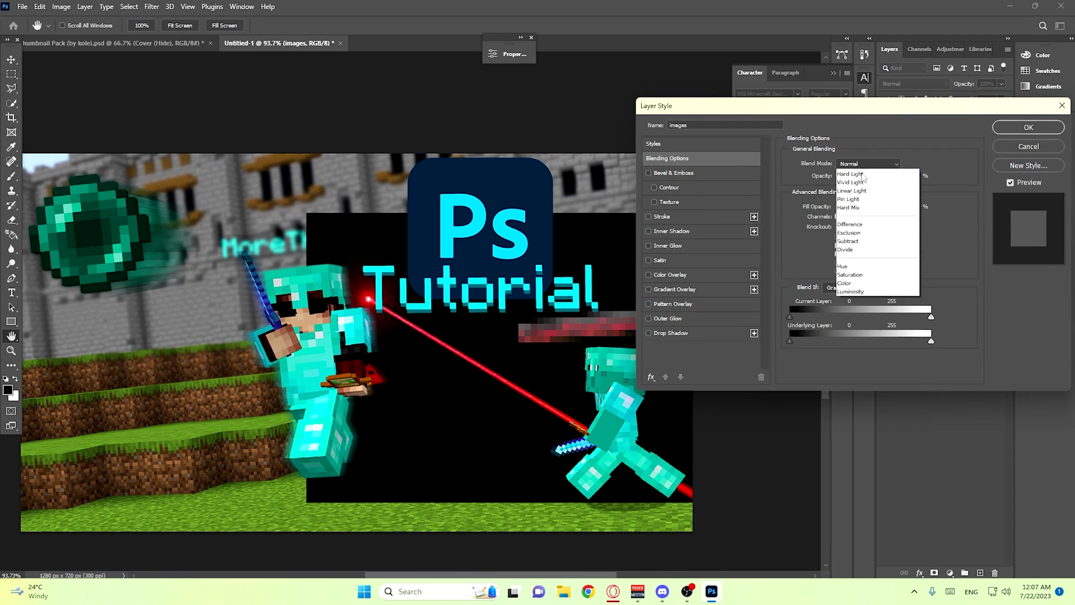
left_click(860, 257)
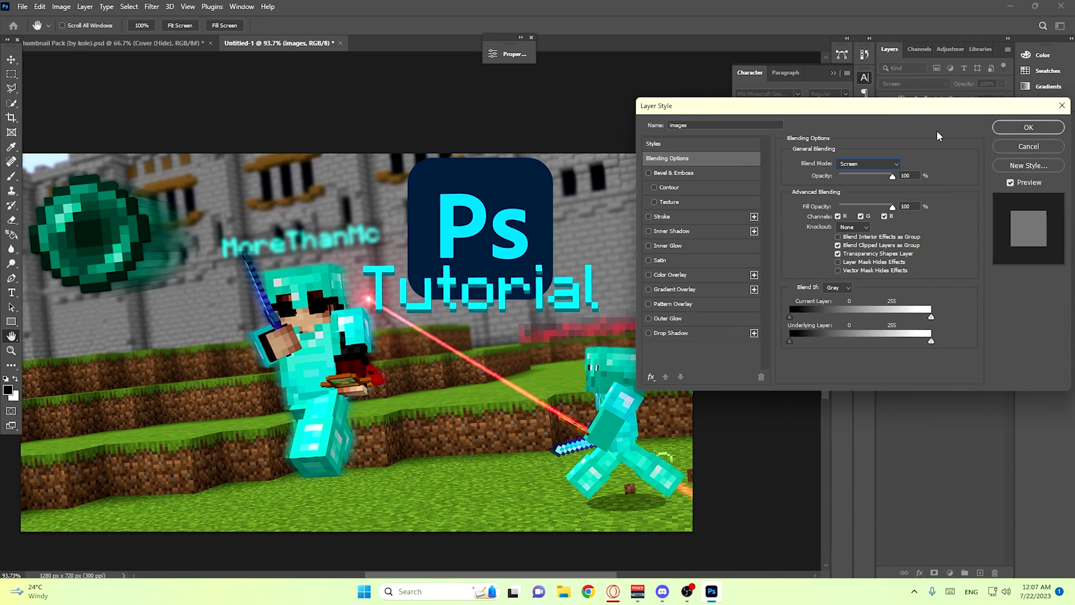
left_click(1028, 127)
Scale the laser to 47.38%, rotate it to about 160°, raise its layer above Layer 1 copy and place its glow on the running player's eye
key("ctrl+t")
left_click_drag(753, 367, 186, 341)
left_click_drag(445, 358, 428, 423)
left_click_drag(728, 426, 632, 369)
left_click_drag(559, 395, 600, 359)
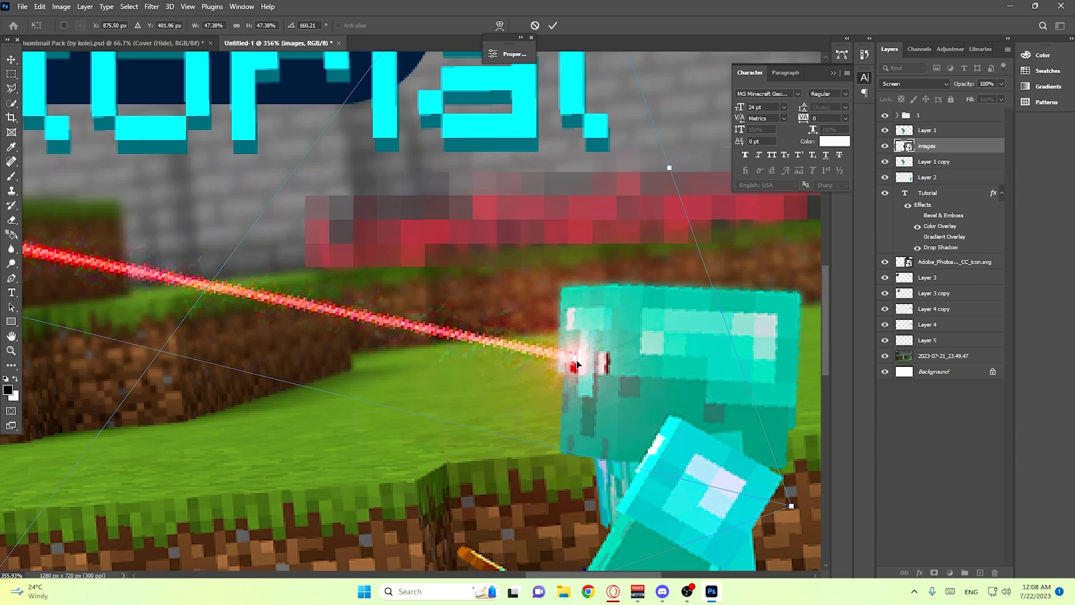
key("Return")
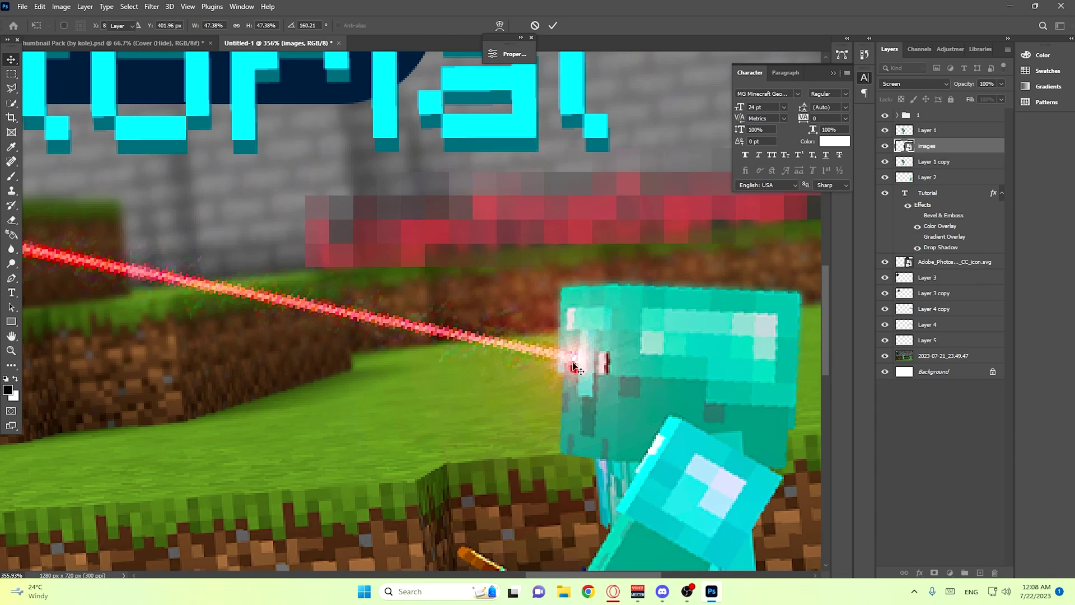
key("Return")
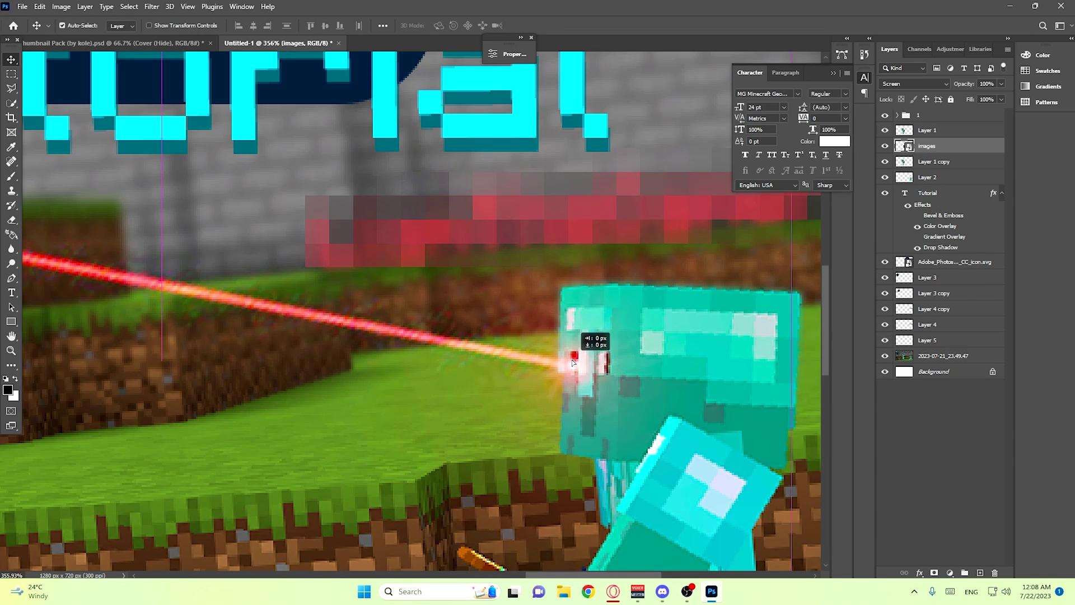
Duplicate the laser, rotate the copy to about 157° and place its glow on the running player's other eye
scroll(571, 359, "down", 8)
key("ctrl+j")
key("ctrl+t")
left_click_drag(574, 365, 581, 366)
left_click_drag(662, 344, 676, 337)
left_click_drag(570, 363, 571, 370)
scroll(476, 353, "up", 4)
left_click_drag(749, 380, 748, 371)
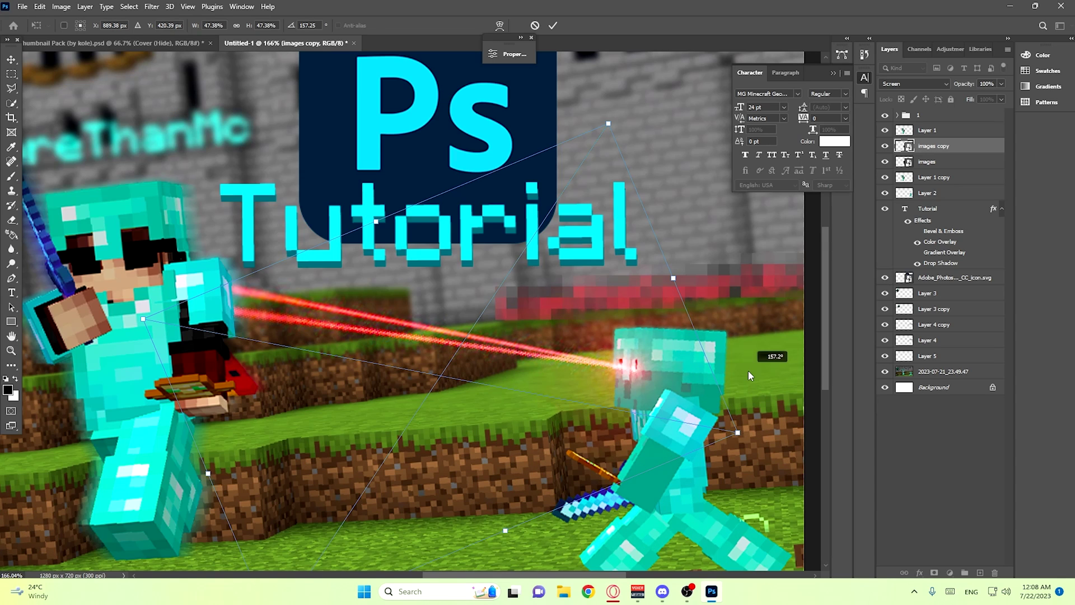
key("Return")
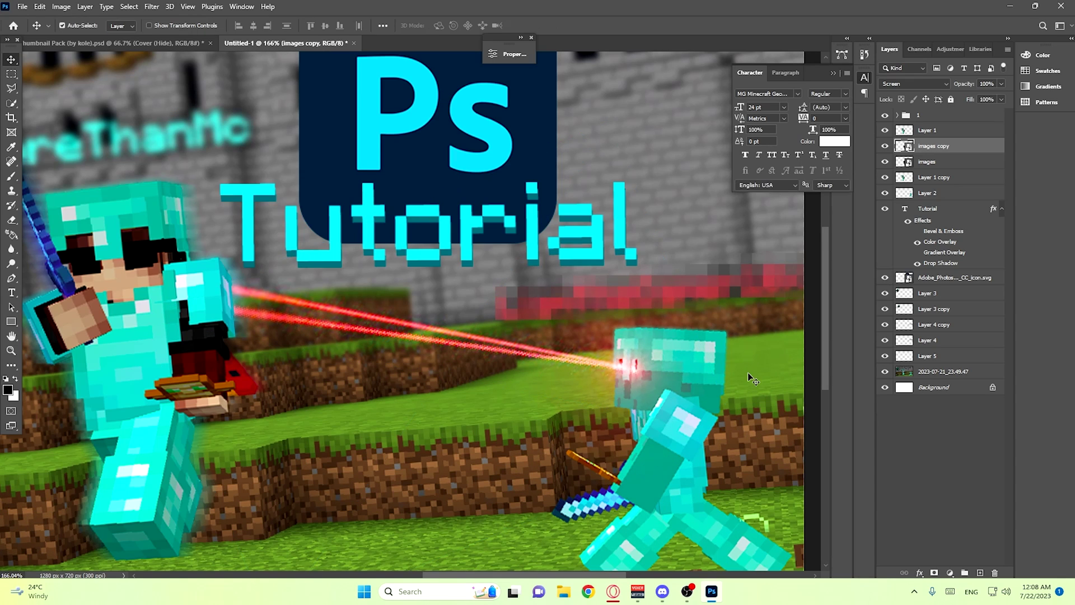
Switch to Opera, search images for "minecraft sword fire effect" and save the PNGkit fire sword image
scroll(661, 378, "down", 4)
scroll(706, 405, "up", 3)
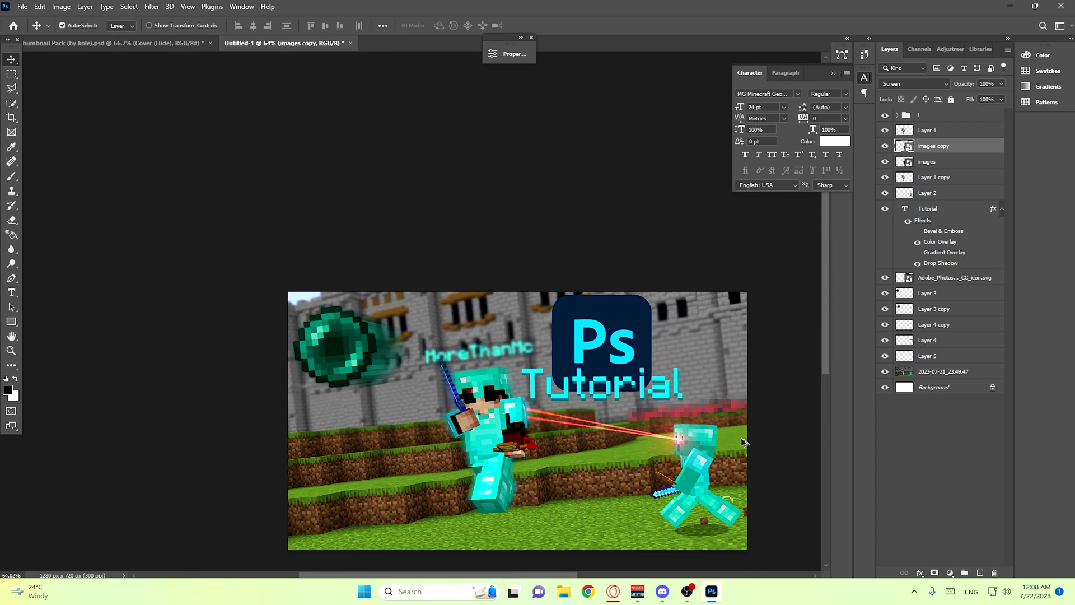
scroll(735, 504, "up", 3)
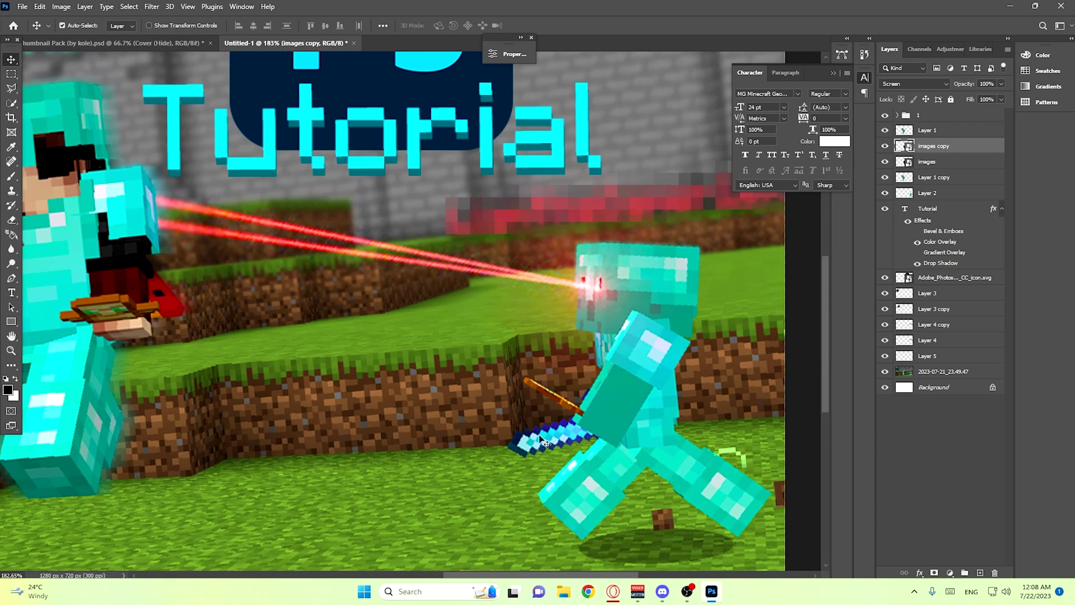
left_click(541, 441)
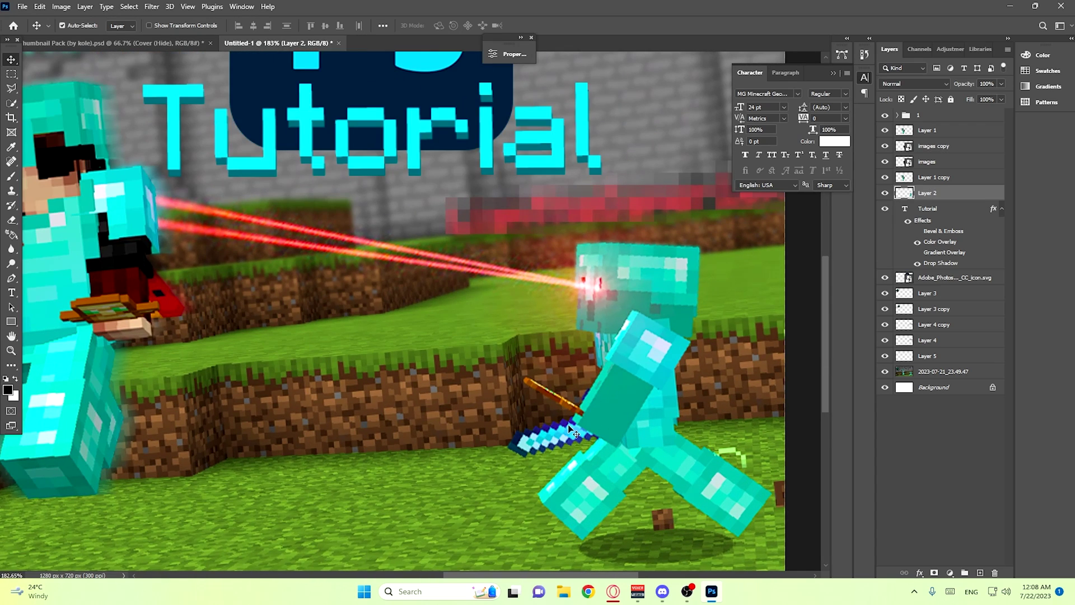
left_click(614, 591)
left_click(670, 348)
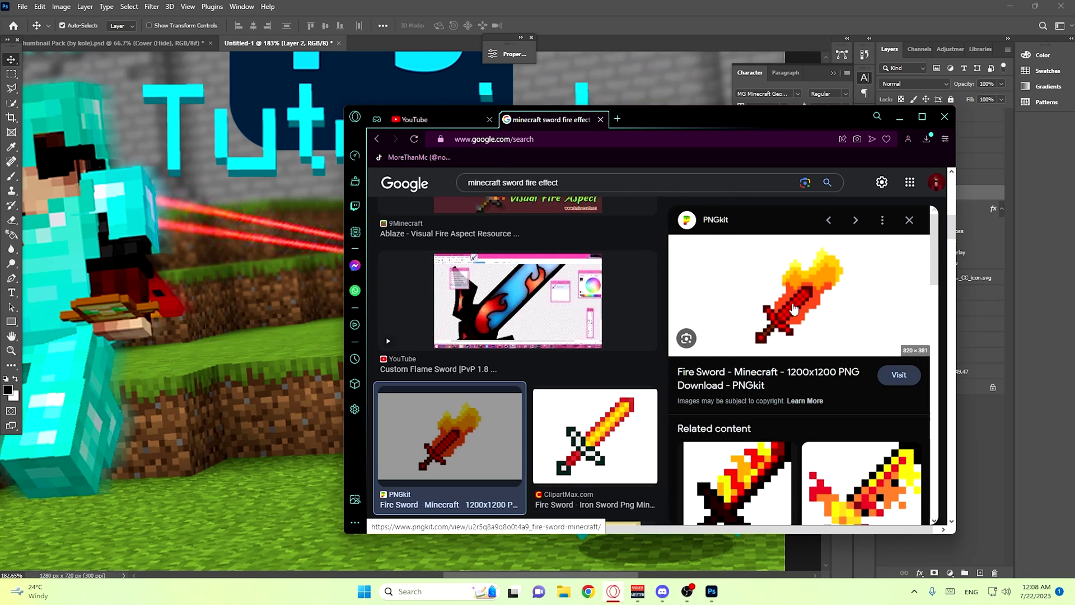
right_click(794, 309)
left_click(828, 159)
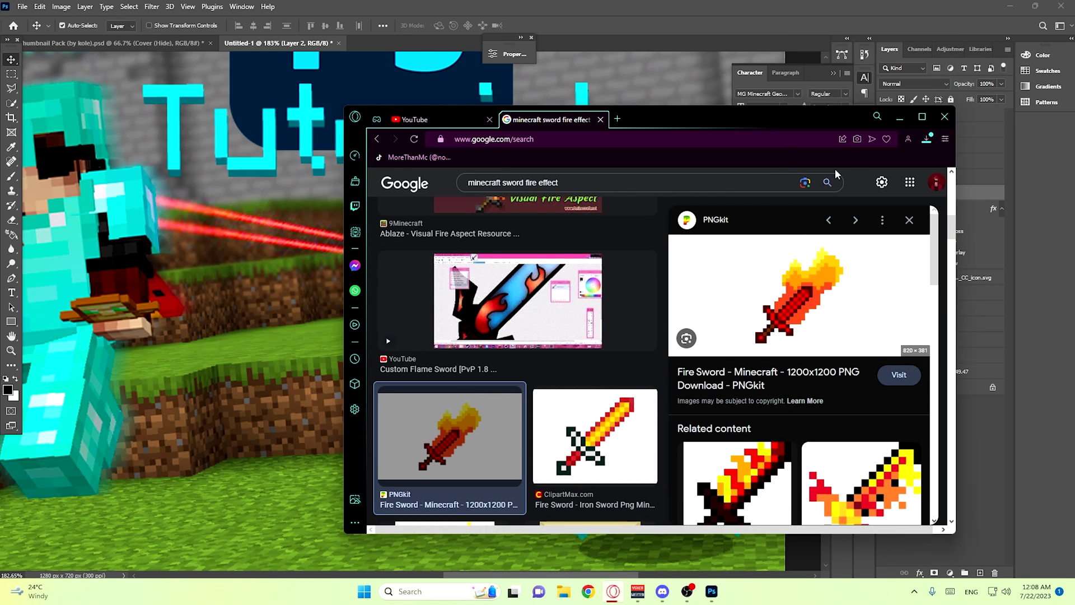
left_click(962, 559)
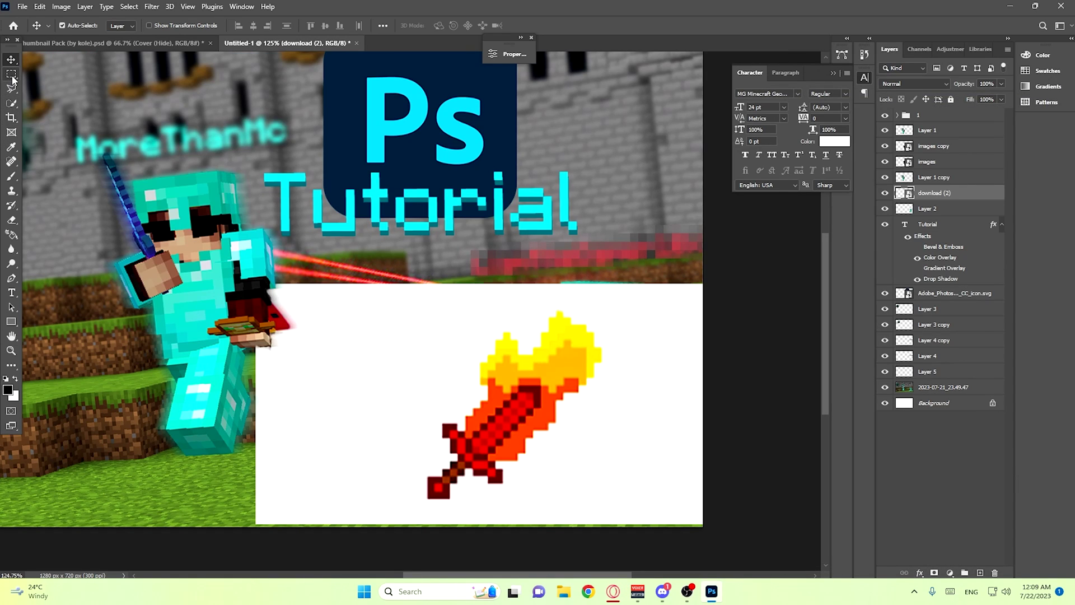
Quick-select the flames around the placed fire sword, copy them to a new layer and delete the original image layer
left_click(11, 103)
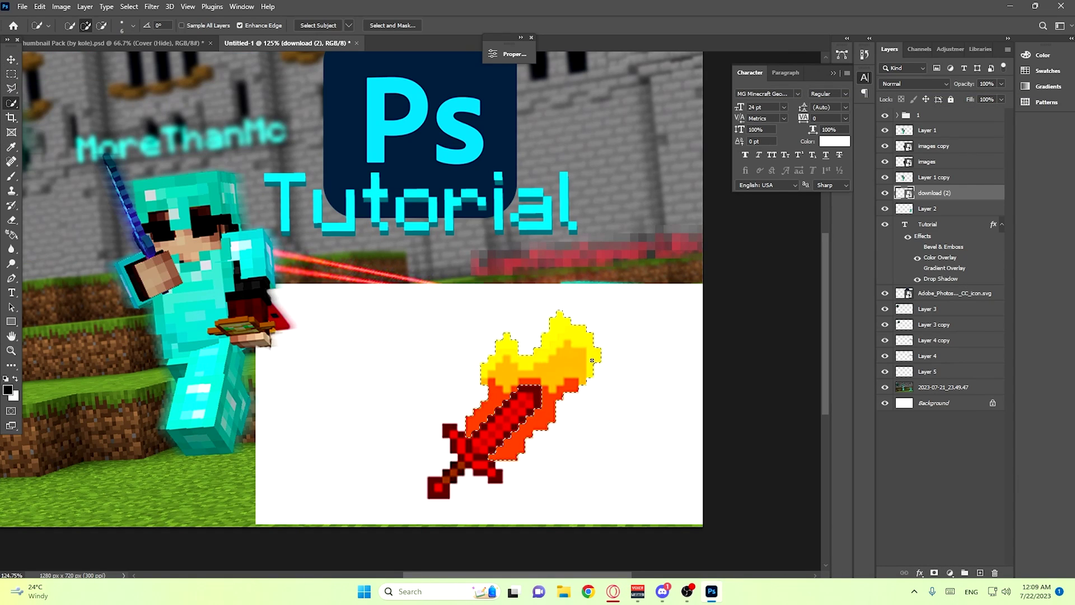
key("ctrl+j")
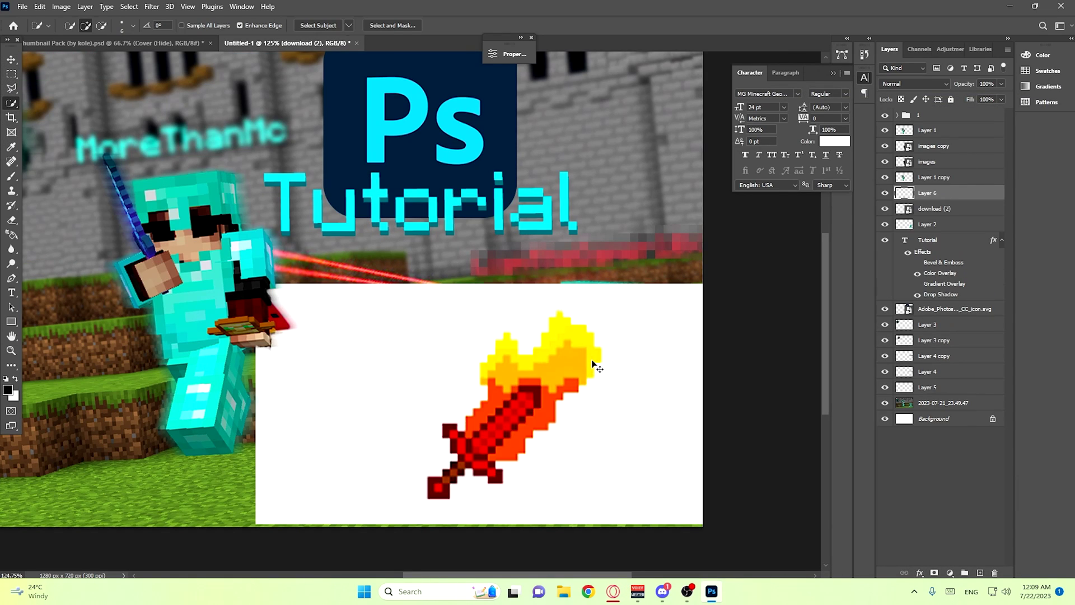
left_click(970, 213)
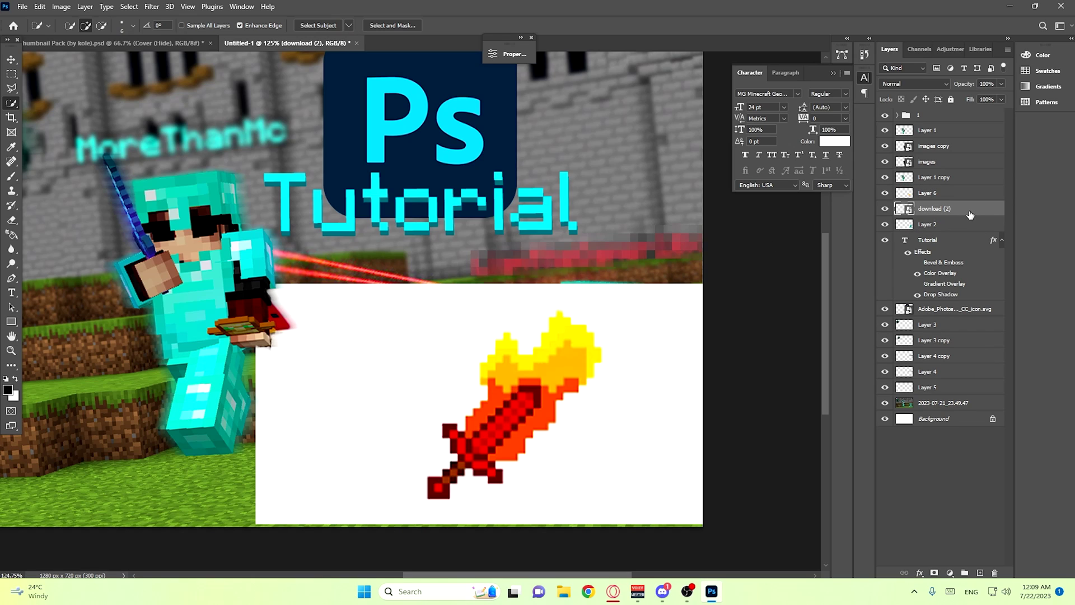
key("Delete")
Scale the flames to about 60%, flip and rotate them to about 118°, and place them around the running player's diamond sword
key("ctrl+t")
left_click(927, 192)
key("ctrl+t")
left_click_drag(650, 388, 470, 345)
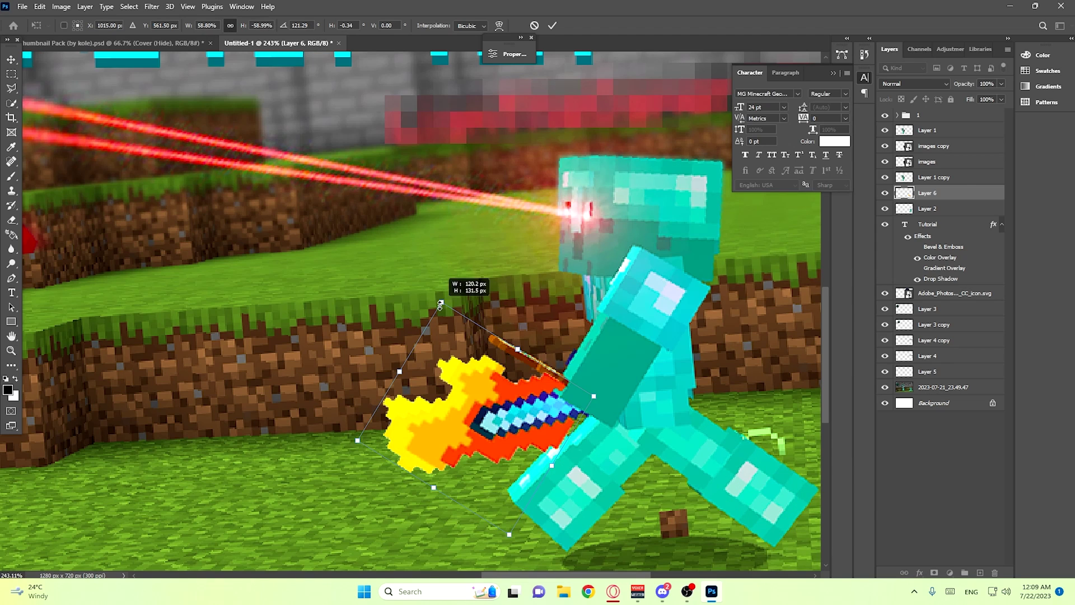
left_click_drag(452, 371, 457, 368)
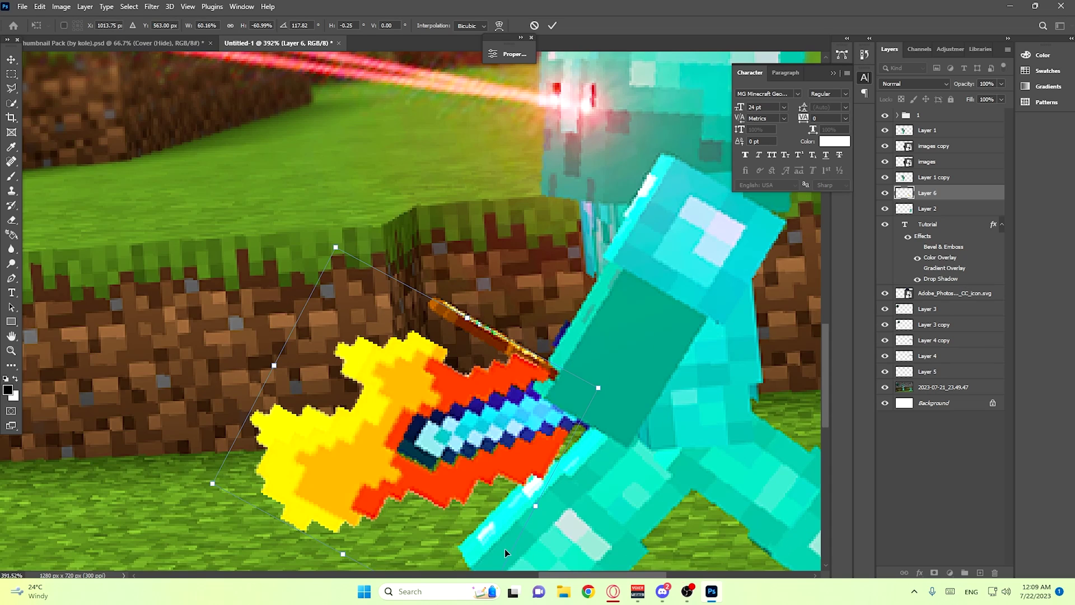
Fine-tune the flames' size and placement around the diamond sword and apply the transform
scroll(545, 510, "down", 4)
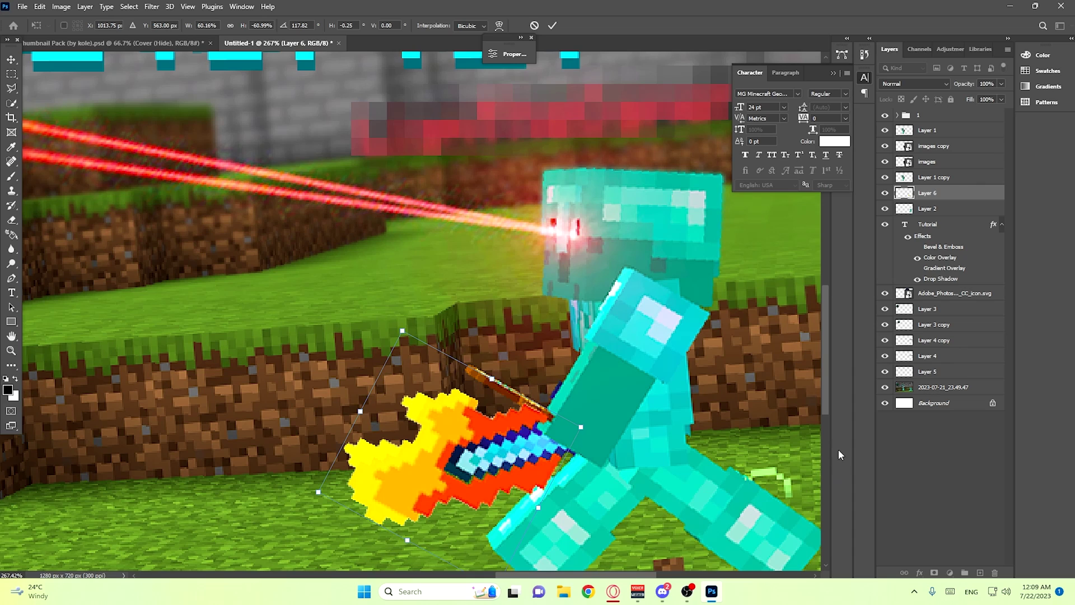
scroll(826, 422, "down", 2)
left_click_drag(494, 535, 495, 532)
left_click_drag(404, 278, 405, 283)
scroll(558, 344, "down", 3)
scroll(556, 373, "up", 6)
key("Return")
Shift the flames along the diamond sword's blade and rotate them by about 1.6° to match its angle
scroll(473, 423, "down", 15)
scroll(507, 428, "up", 6)
key("v")
scroll(460, 431, "up", 3)
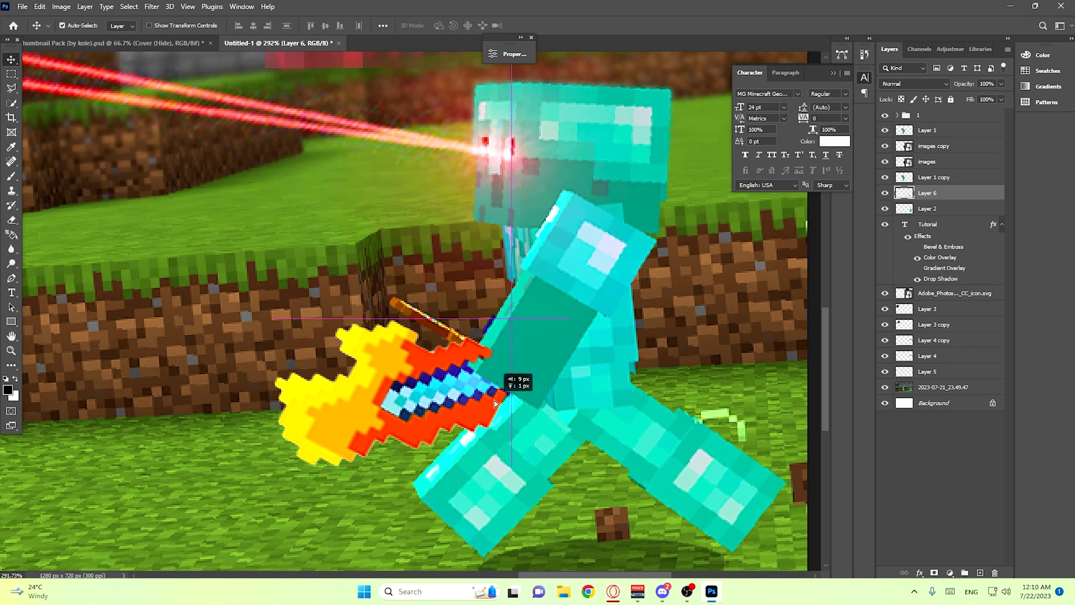
scroll(488, 400, "down", 3)
scroll(435, 403, "up", 4)
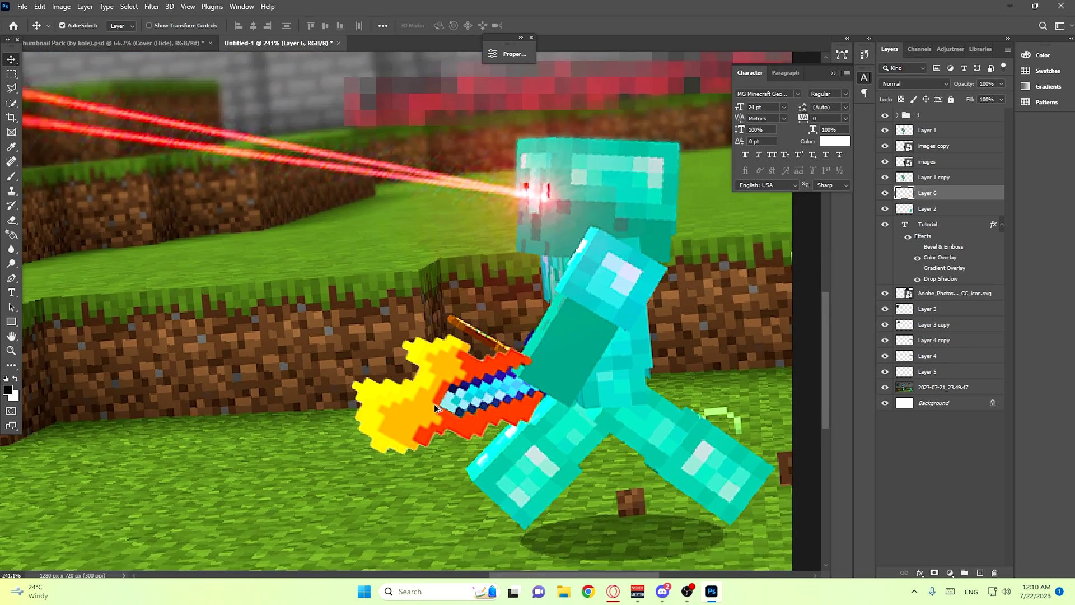
left_click_drag(436, 399, 423, 396)
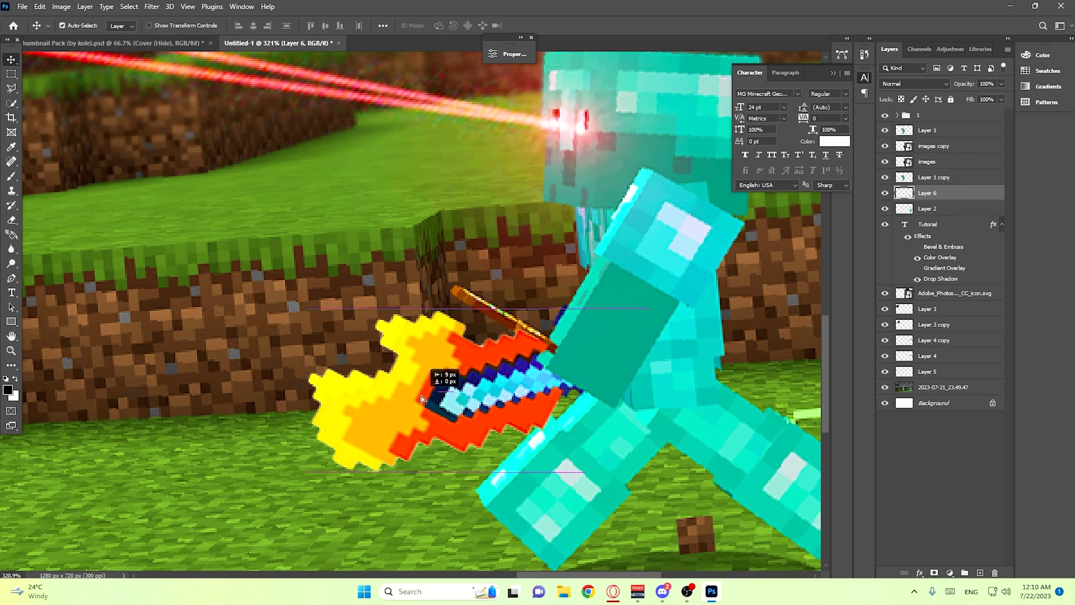
left_click_drag(527, 354, 526, 353)
key("ctrl+z")
key("ctrl+t")
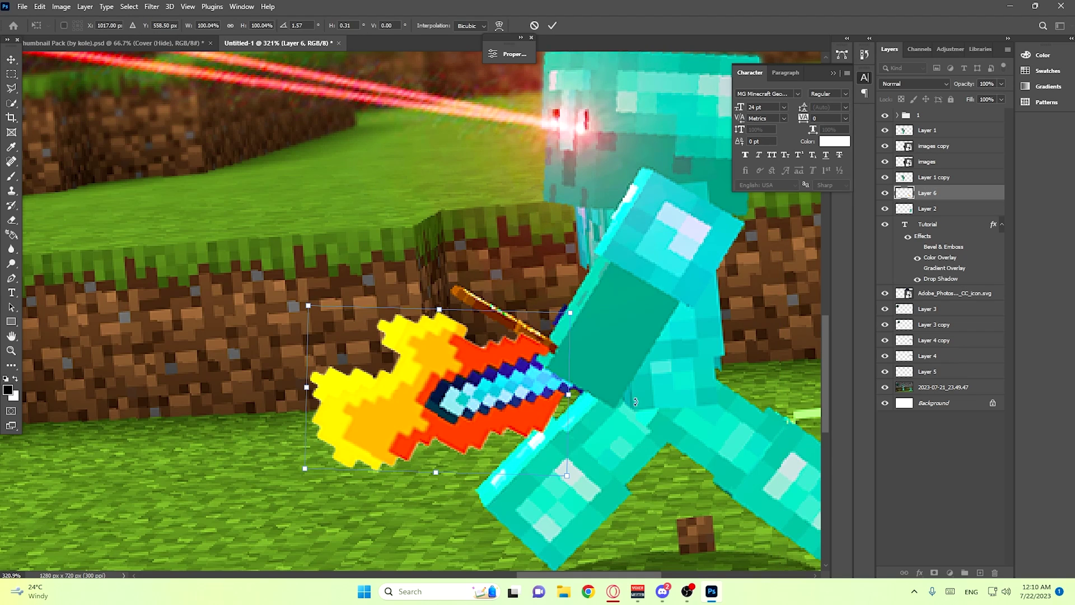
Quick-select the running player's front arm, copy it to a new layer and move that layer above the flames
left_click(611, 359)
left_click(12, 104)
left_click_drag(567, 343, 553, 358)
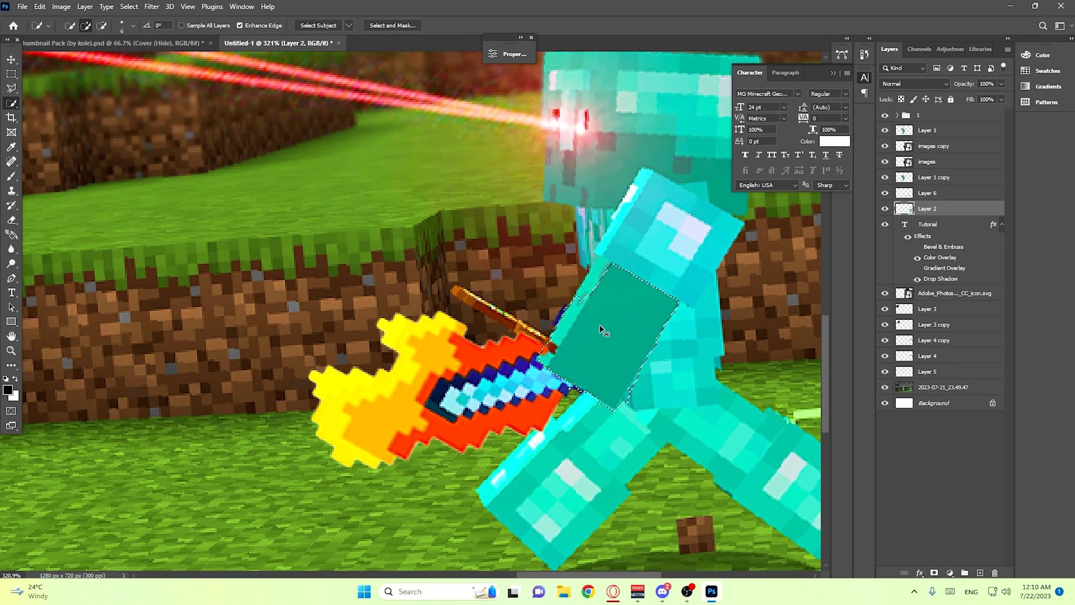
key("ctrl+j")
left_click_drag(966, 210, 949, 156)
scroll(583, 300, "down", 3)
scroll(584, 300, "down", 2)
key("v")
Try lowering the opacity of the images copy layer to about 77%
left_click(929, 145)
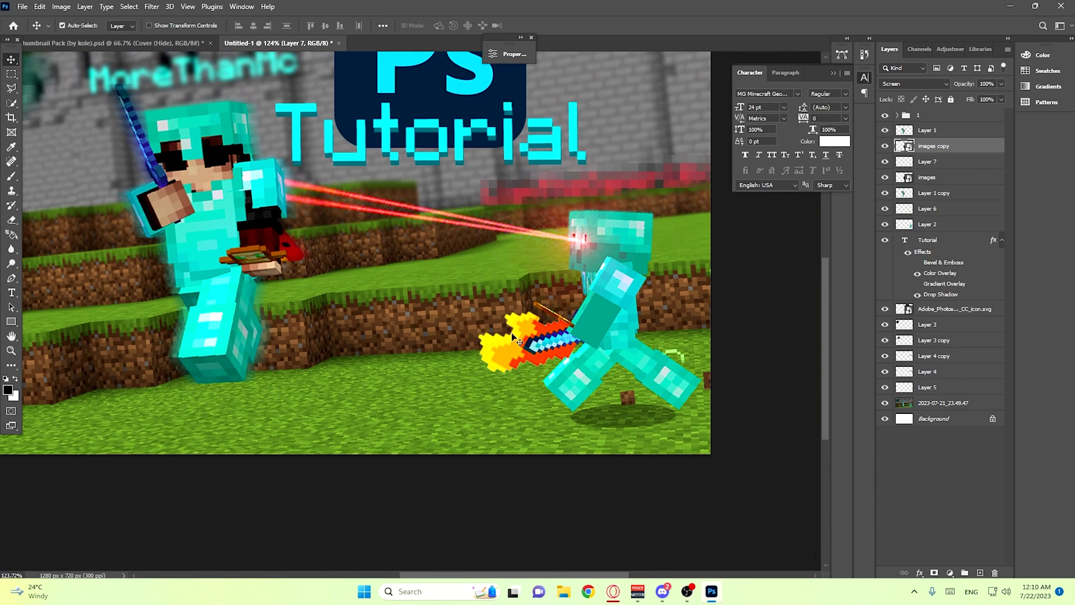
left_click(1001, 84)
left_click_drag(996, 101, 991, 100)
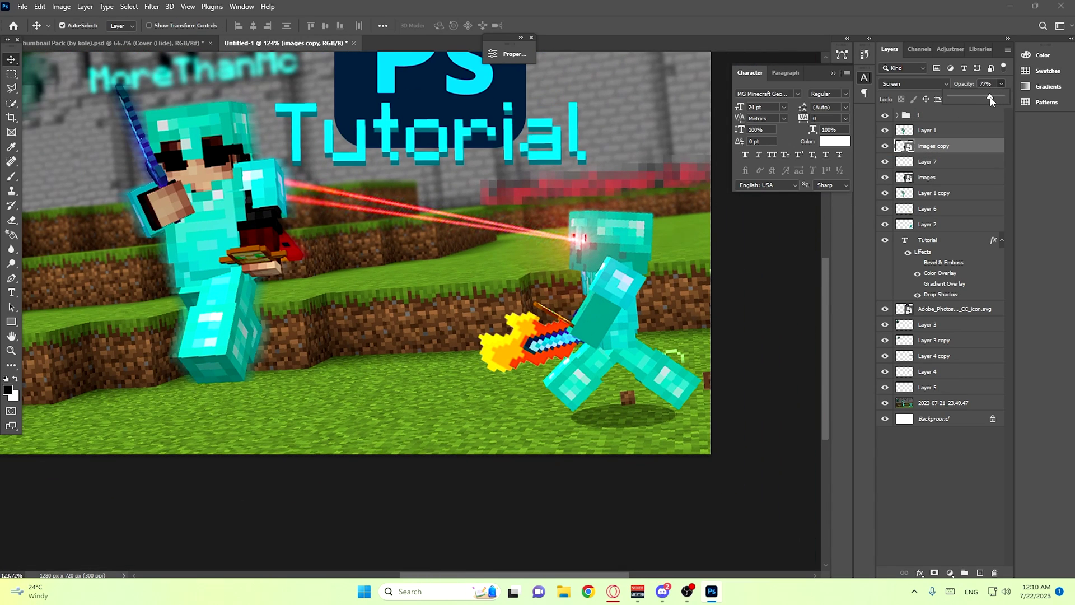
left_click(807, 303)
left_click(930, 146)
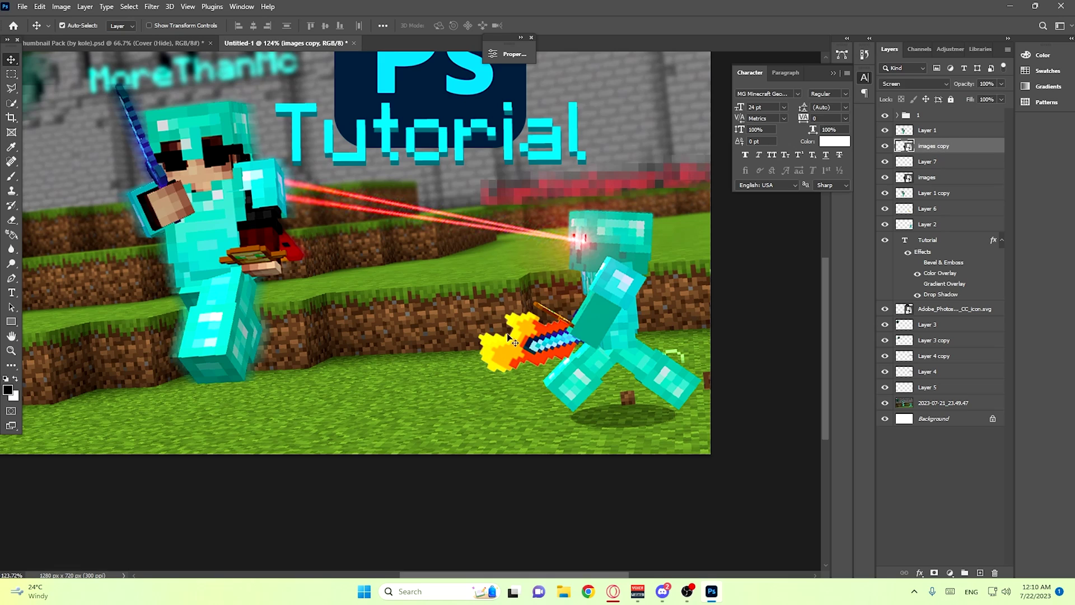
left_click(991, 98)
left_click_drag(990, 98, 986, 98)
Identify the sword flames layer by its transform bounds and set its opacity to 67%
left_click(955, 166)
left_click(948, 178)
key("ctrl+t")
key("Return")
left_click(934, 194)
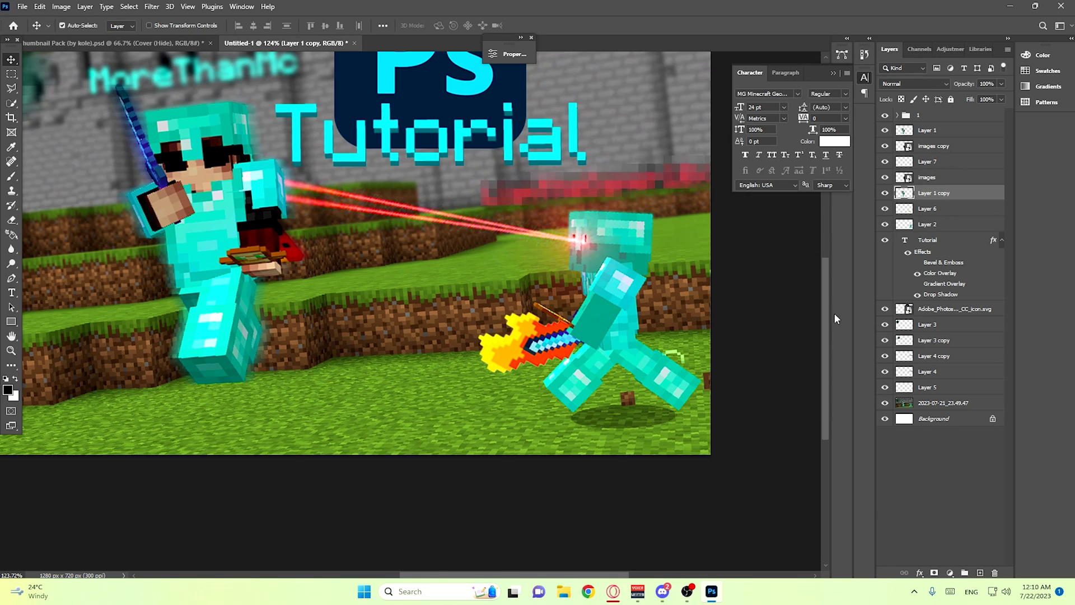
left_click(943, 161)
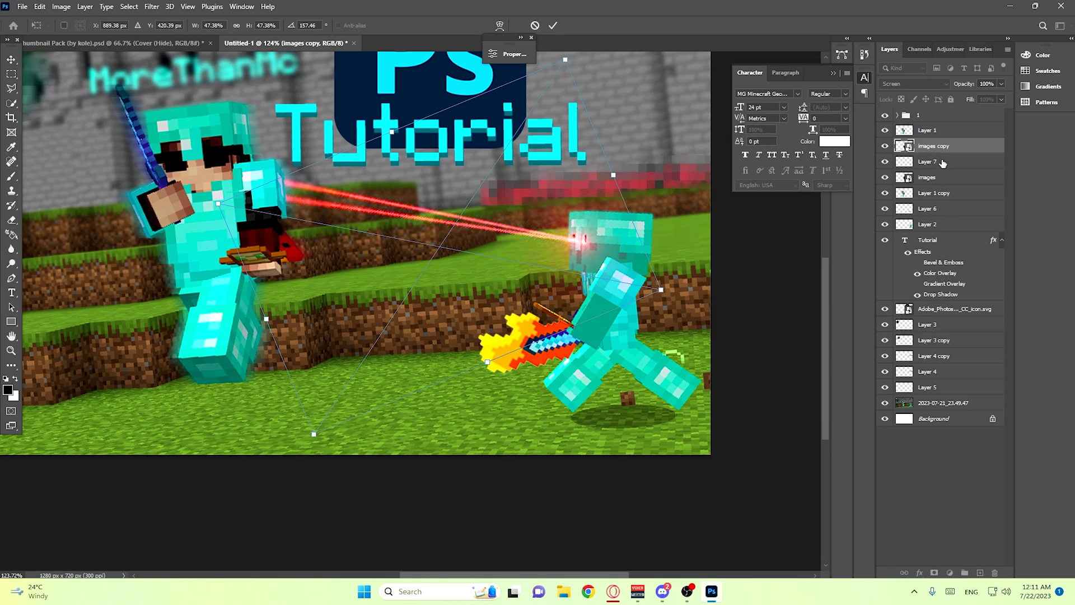
key("ctrl+t")
left_click(935, 193)
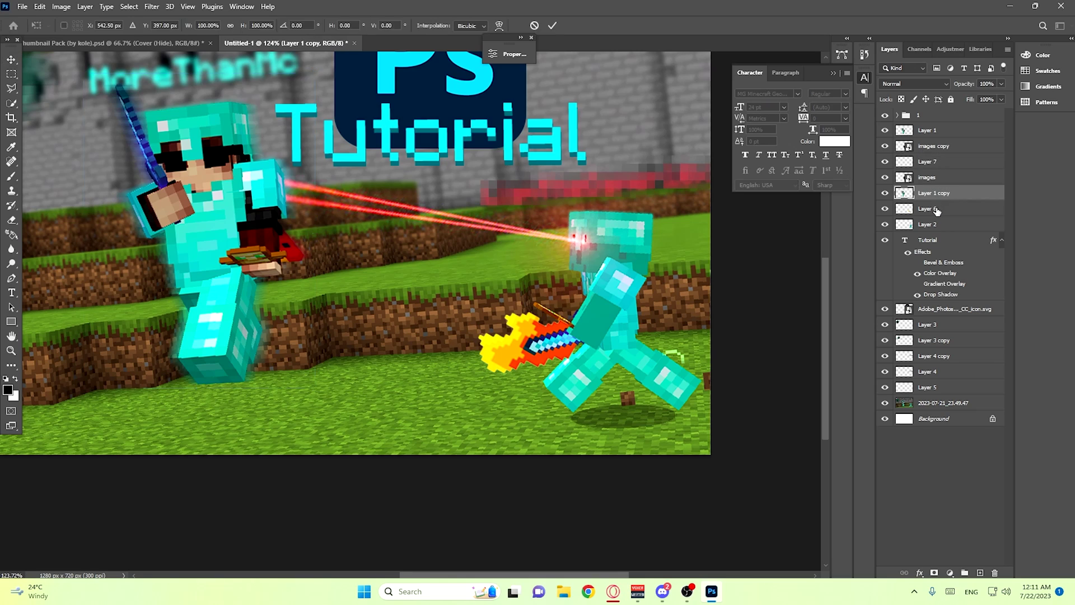
left_click(936, 208)
key("ctrl+t")
left_click_drag(995, 100, 987, 102)
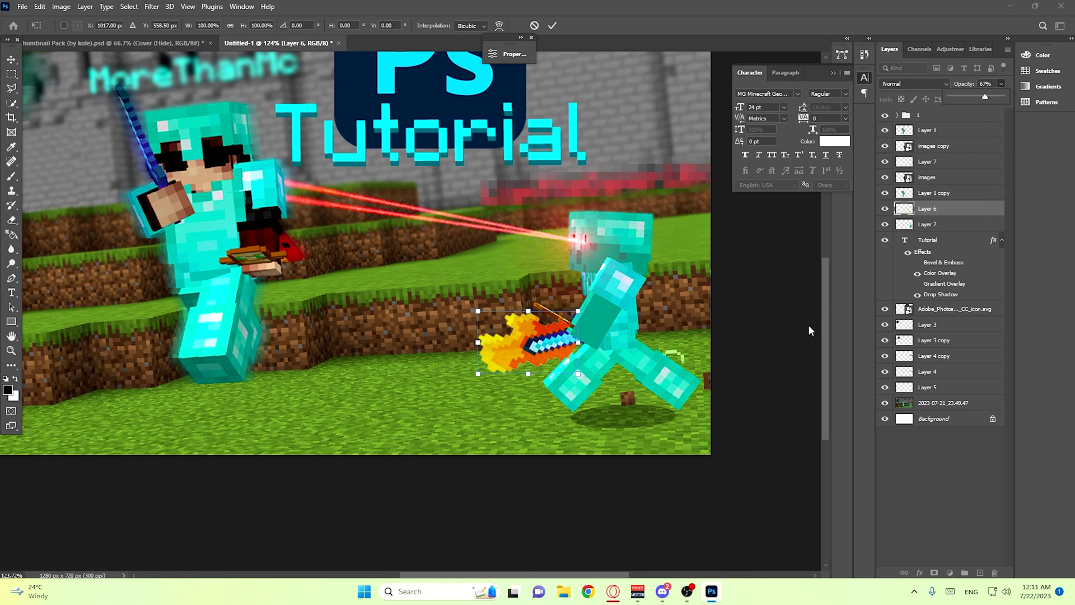
key("Return")
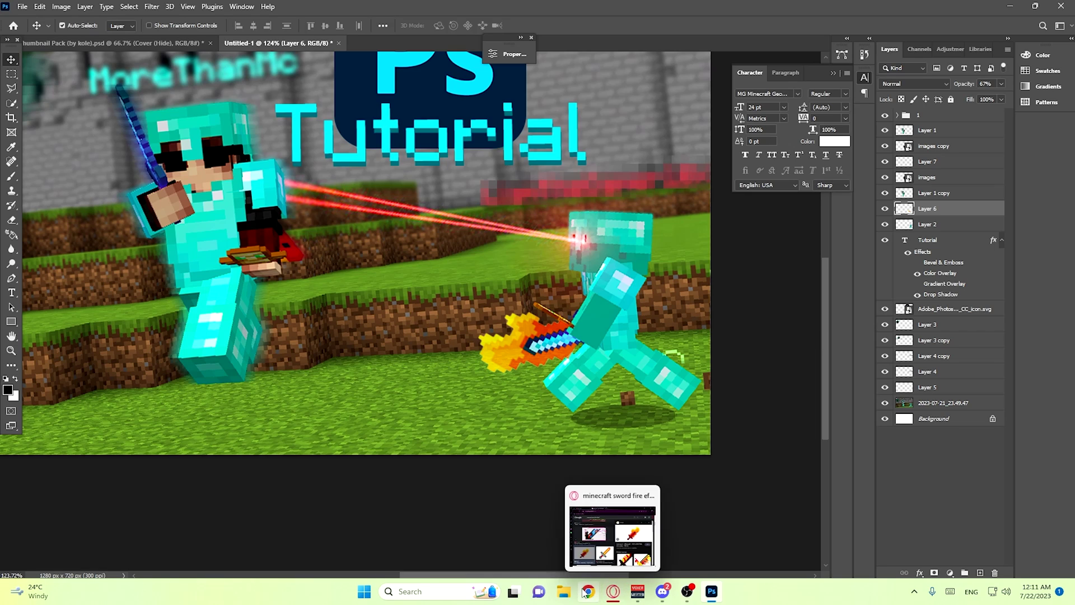
Switch to the Opera browser, search Google Images for "sword fire effect" and open the iStock abstract flame sword picture
left_click(614, 592)
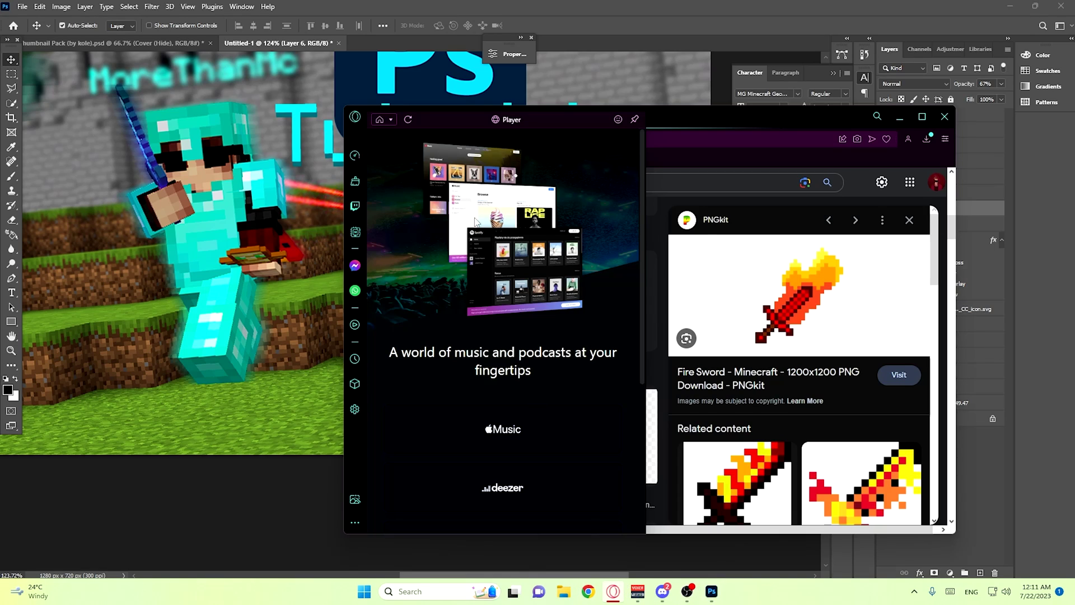
left_click(708, 181)
left_click_drag(505, 182, 448, 183)
key("BackSpace")
key("Return")
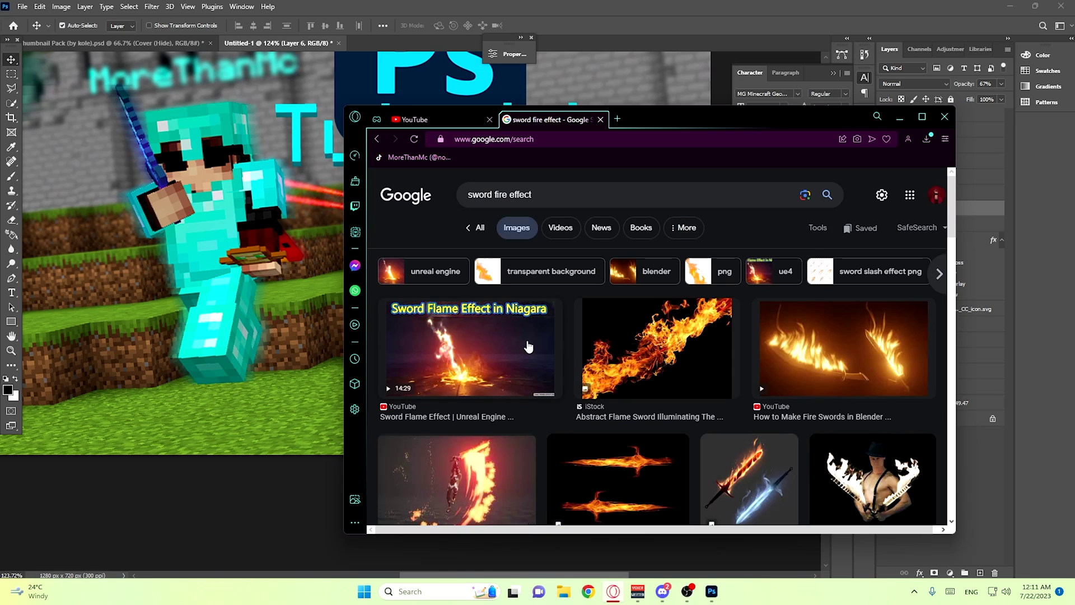
left_click(651, 348)
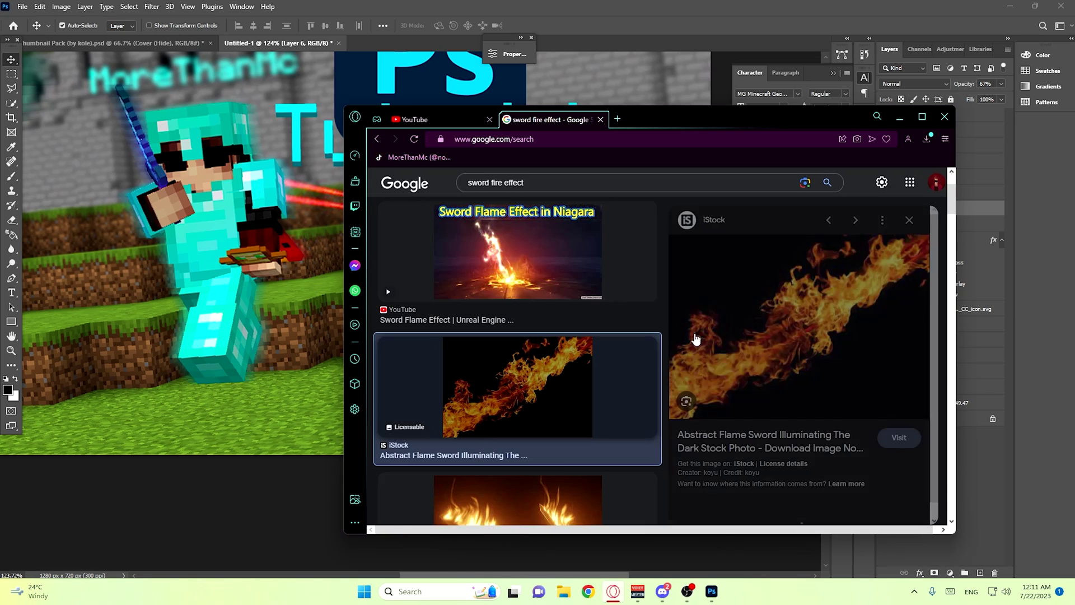
Save the iStock flame picture and place it as a new layer in the Photoshop thumbnail document
right_click(798, 329)
left_click(829, 420)
left_click(959, 558)
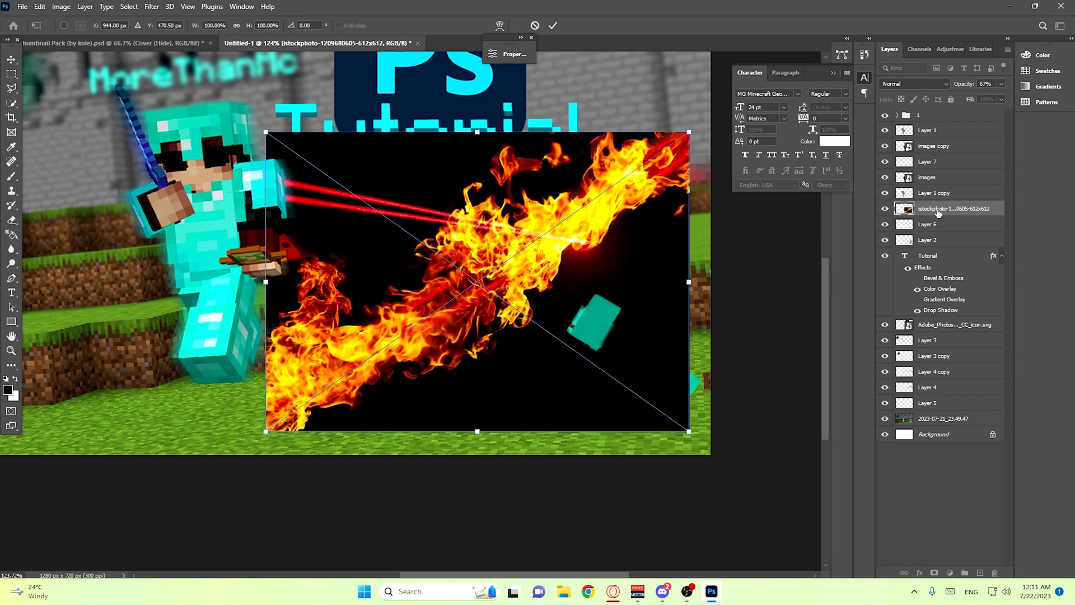
key("Return")
Set the placed flame picture's blend mode to Screen in its blending options
right_click(939, 210)
left_click(821, 83)
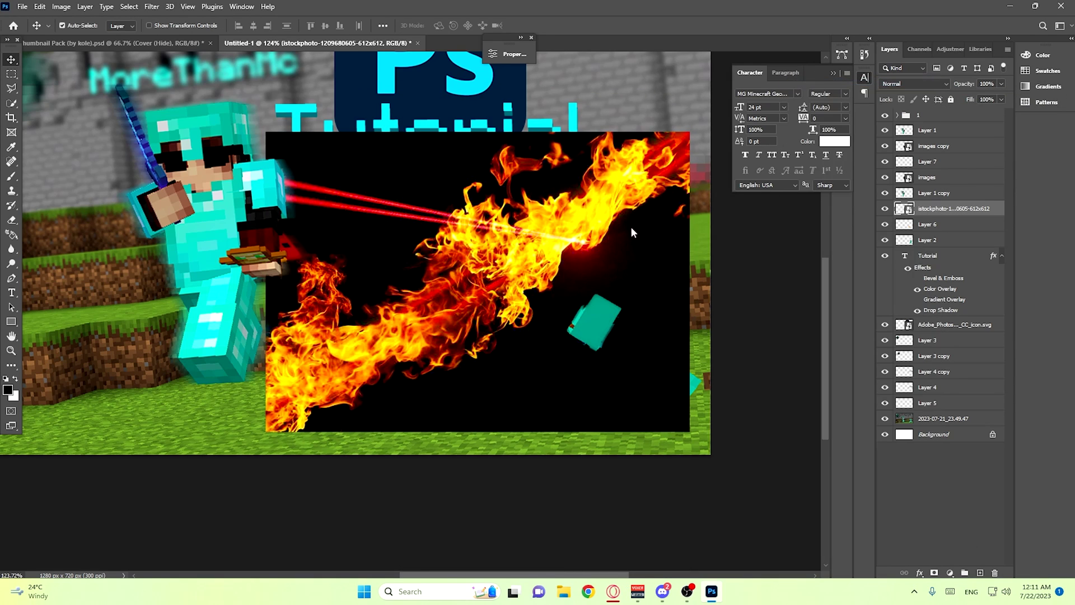
left_click(857, 164)
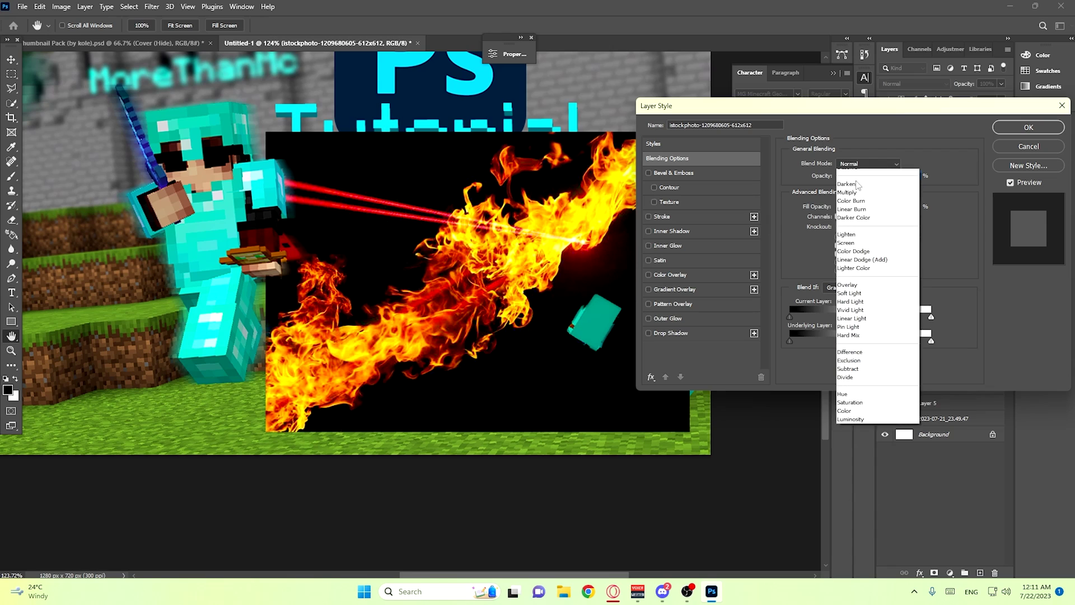
left_click(851, 257)
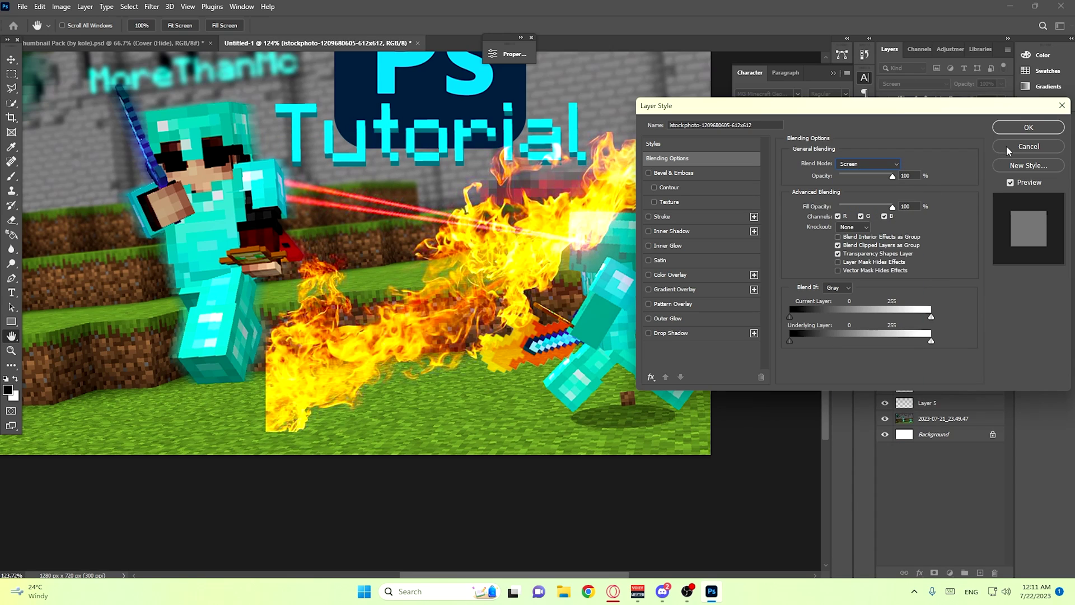
left_click(1028, 128)
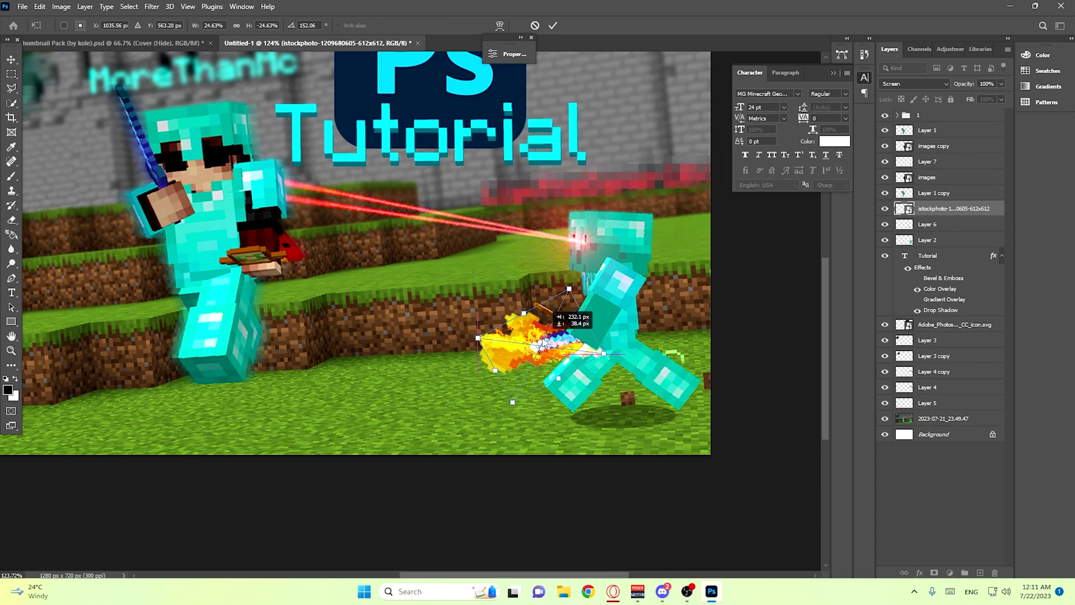
Scale the flame picture to about 25%, flip and rotate it to about 152° over the sword, and move its layer below Layer 6
left_click_drag(639, 358, 566, 342)
scroll(566, 335, "up", 6)
left_click_drag(932, 214, 936, 243)
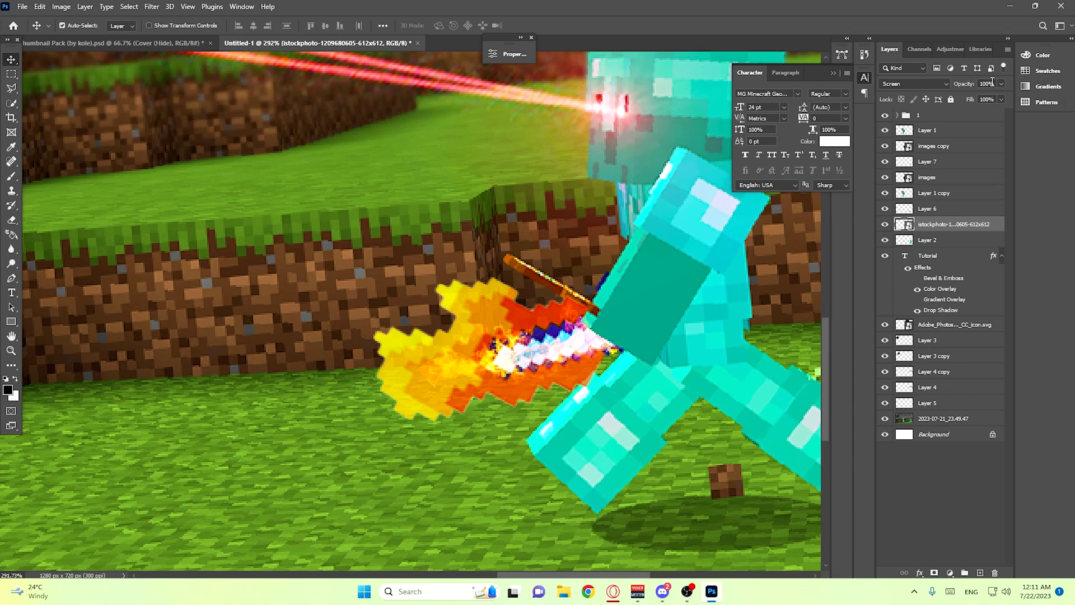
Set the flame picture layer's opacity to 71% and deselect it
left_click(985, 97)
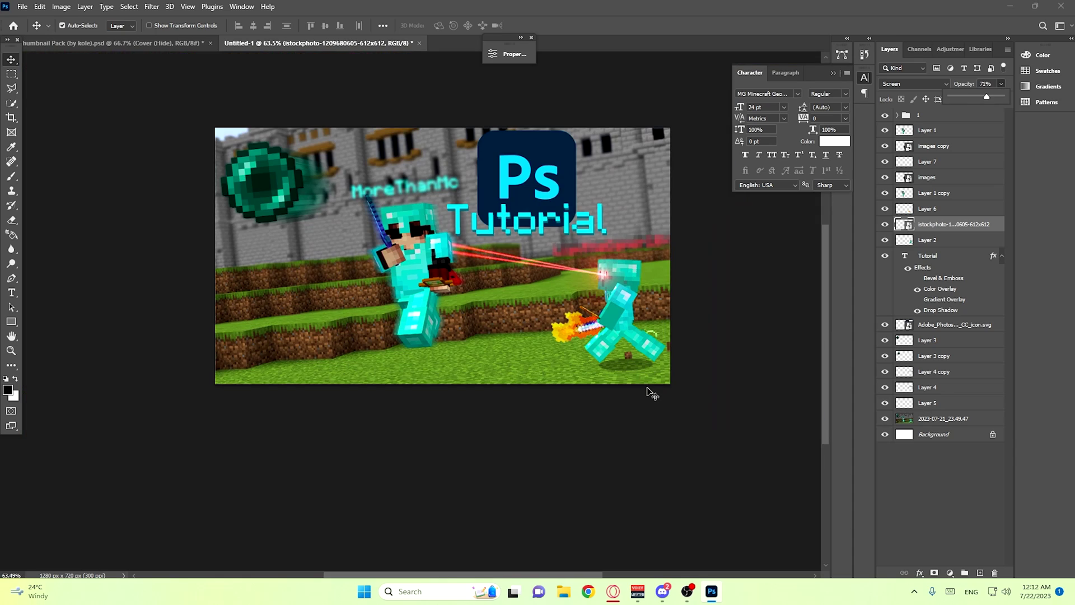
left_click(647, 389)
scroll(648, 389, "up", 2)
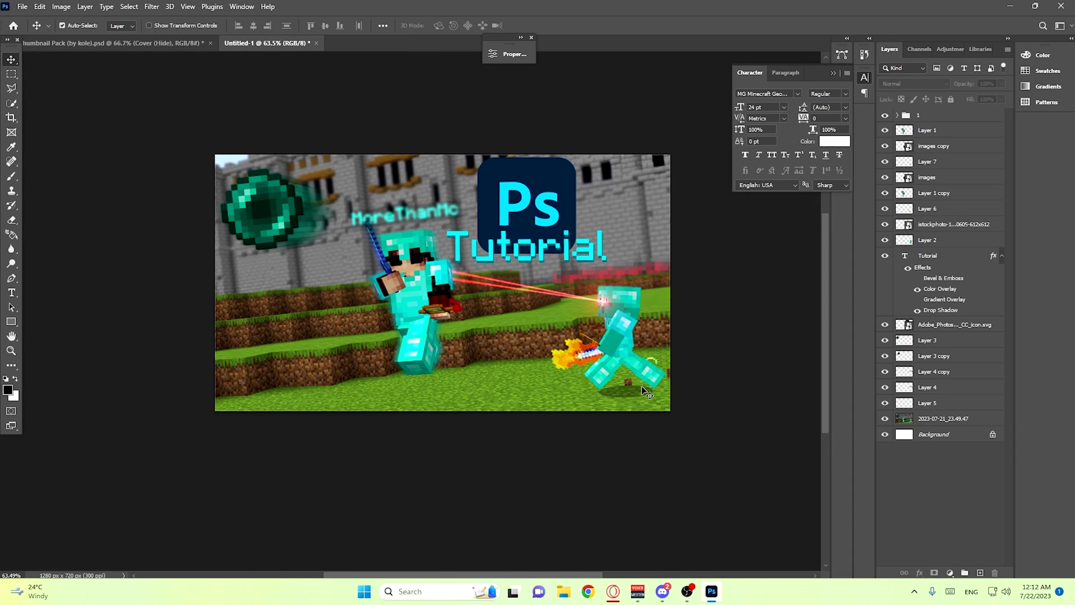
scroll(586, 318, "up", 3)
scroll(592, 315, "down", 1)
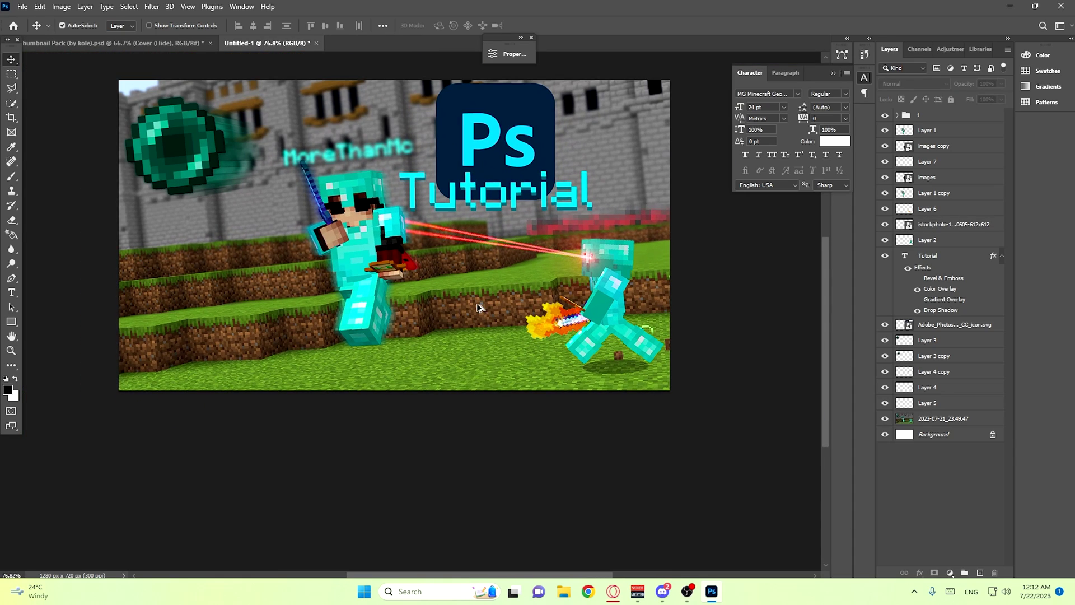
Duplicate the running player's layer and apply a Motion Blur to the copy with angle 0° and distance 78 pixels
left_click(614, 325)
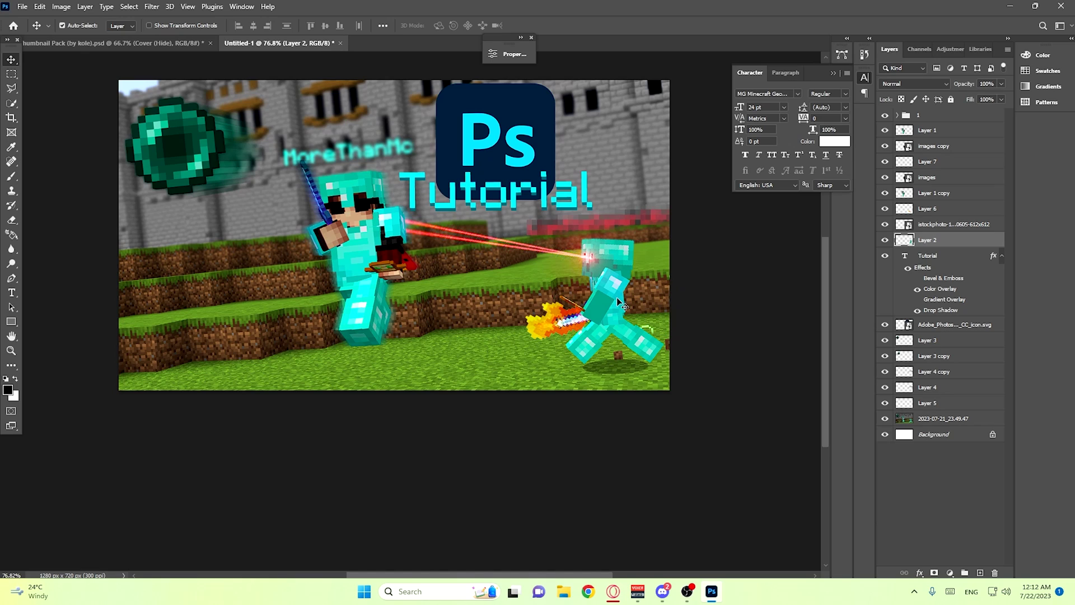
left_click(653, 292, "alt")
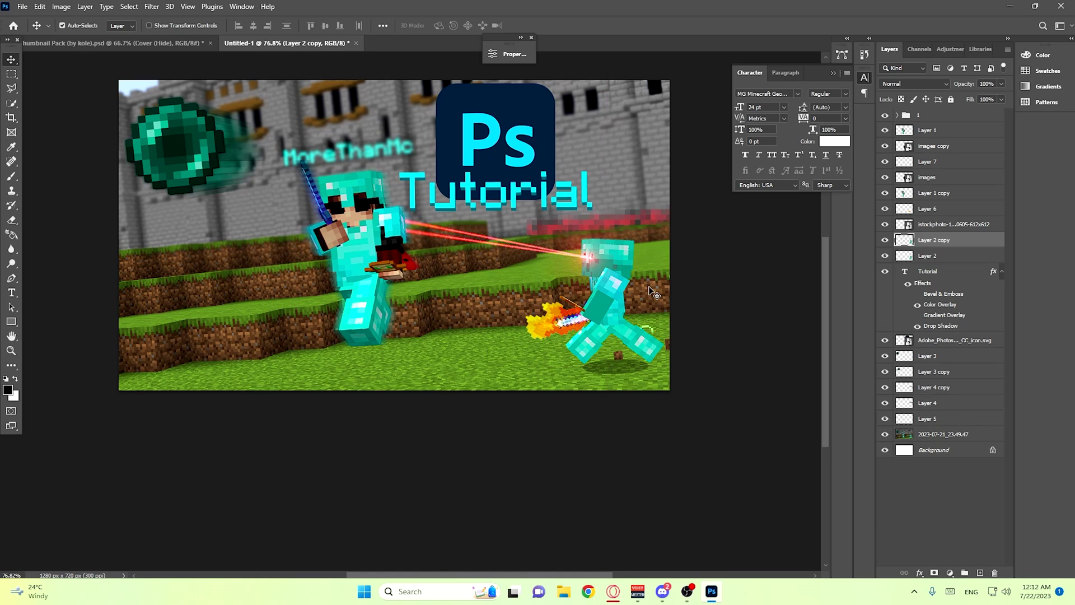
left_click(152, 7)
mouse_move(185, 144)
left_click(322, 209)
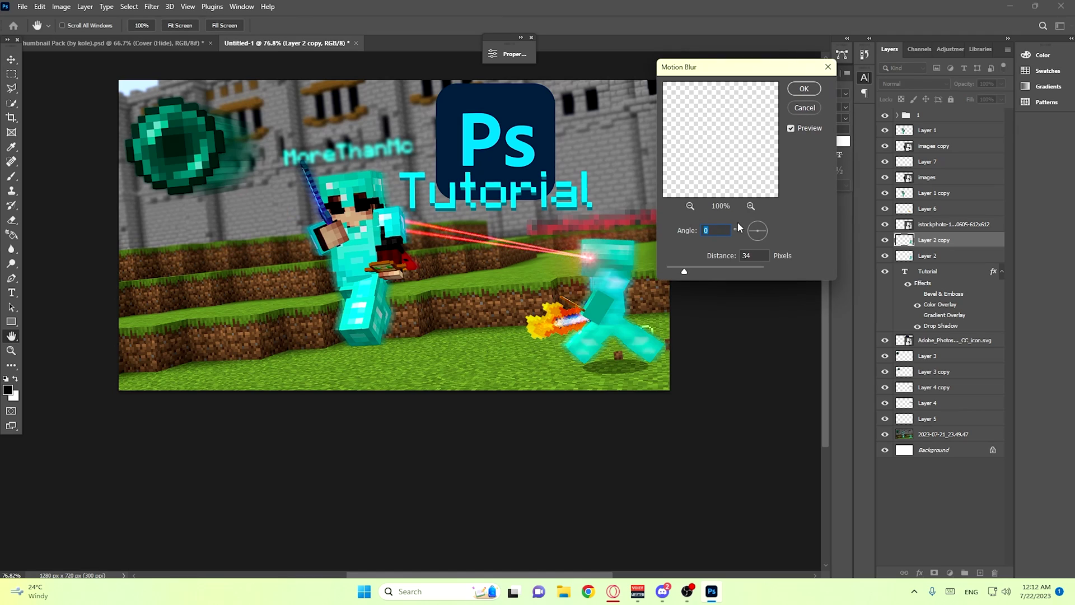
left_click_drag(685, 272, 698, 271)
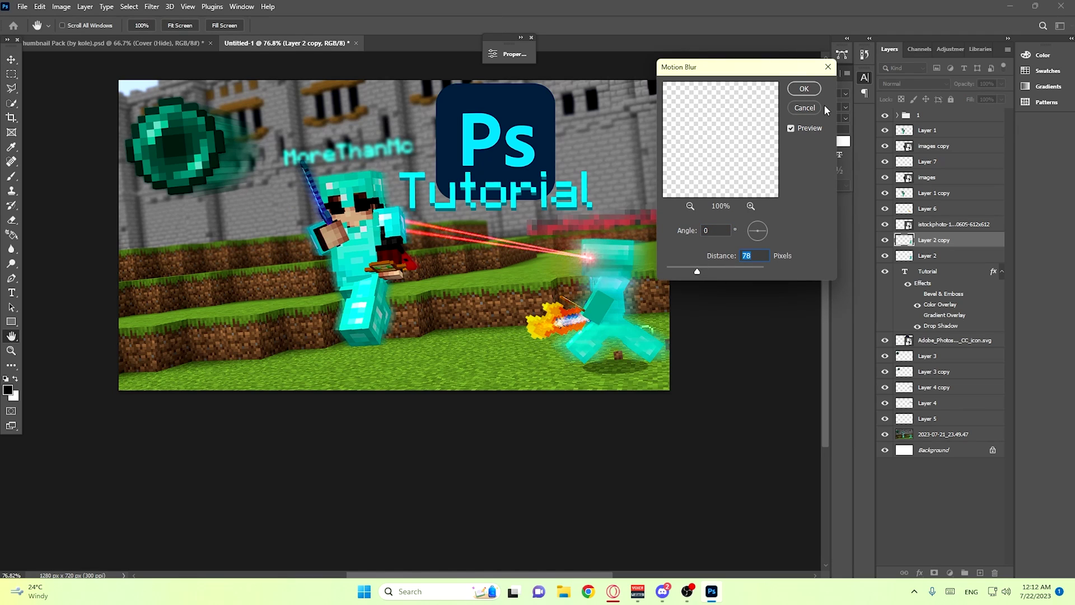
left_click(805, 89)
Move the blurred copy's layer beneath the running player and shift the blur to the right behind him
left_click_drag(924, 242, 919, 261)
key("ctrl+t")
mouse_move(652, 310)
left_mouse_down()
mouse_move(682, 311)
mouse_move(673, 309)
left_mouse_up()
key("Return")
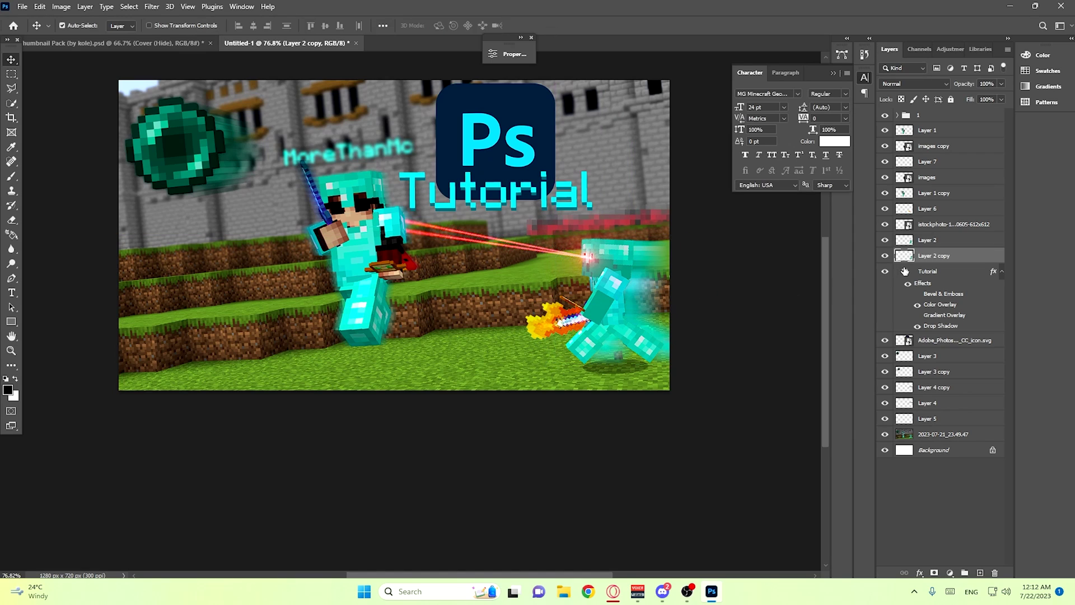
Try a Color Overlay of ffb400 on the blurred copy and turn it off again
right_click(925, 256)
left_click(810, 104)
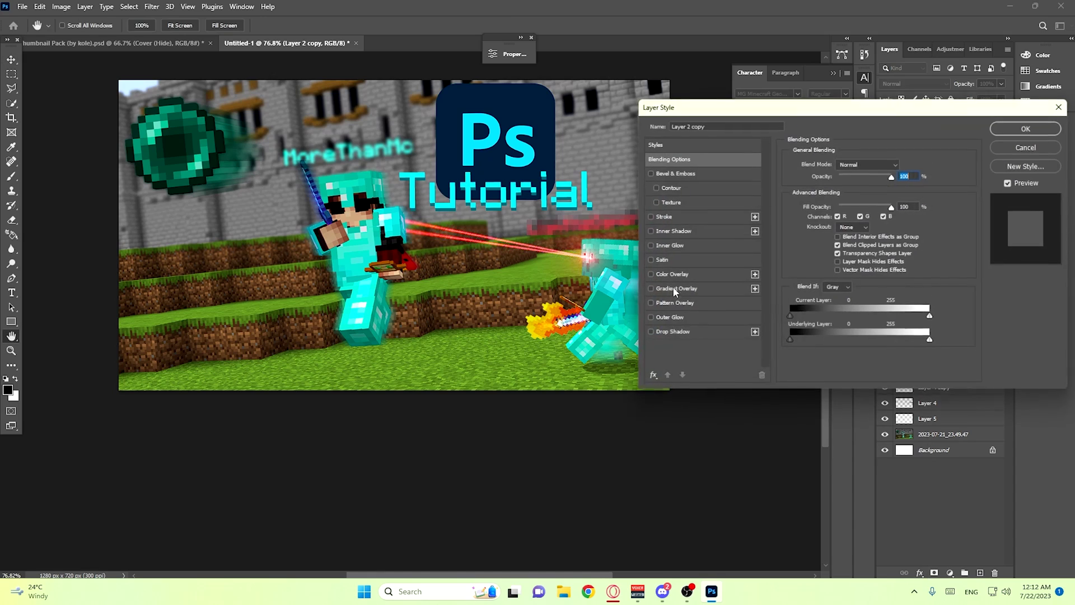
left_click(649, 274)
left_click(670, 275)
left_click(902, 165)
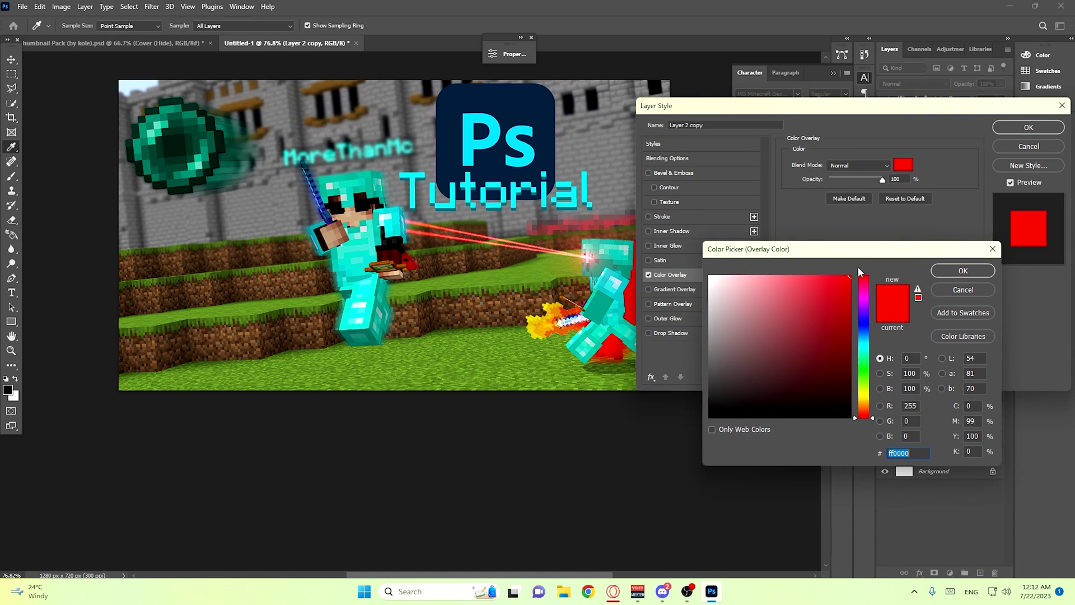
left_click(864, 363)
left_click_drag(863, 367, 870, 401)
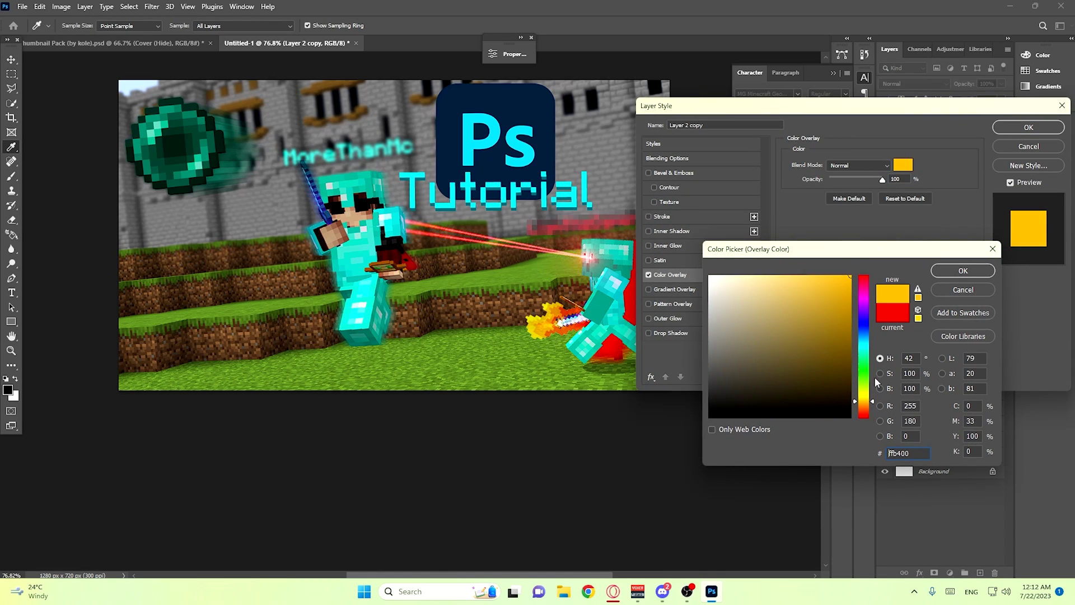
key("Return")
left_click(648, 275)
Add a Gradient Overlay to the blurred copy and set its first colour stop to orange ff7e00
left_click(649, 288)
left_click(675, 289)
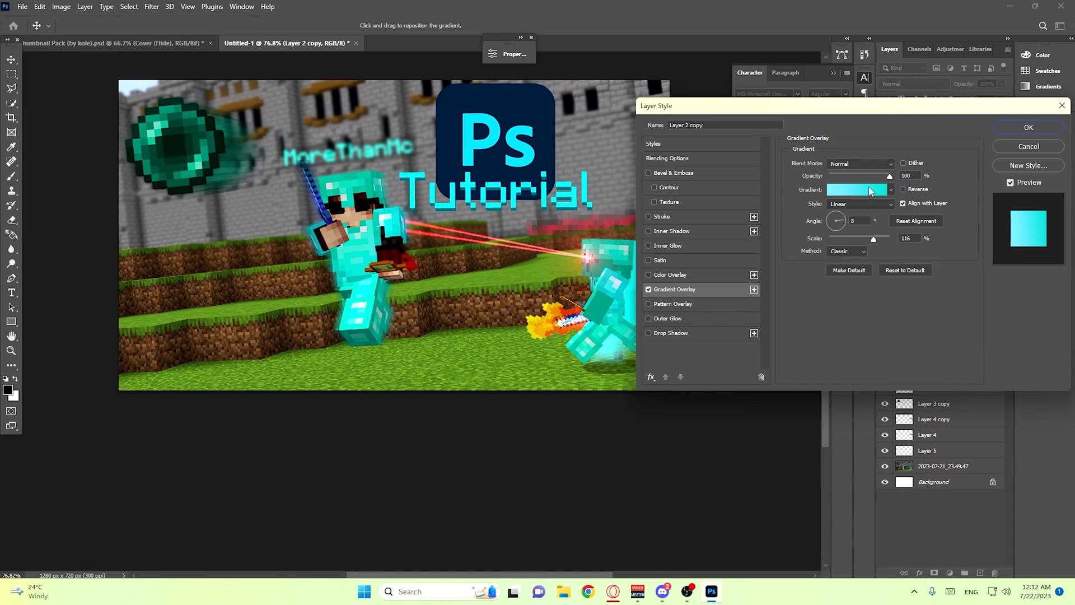
left_click(871, 188)
double_click(828, 308)
left_click_drag(866, 350, 869, 405)
left_click(850, 277)
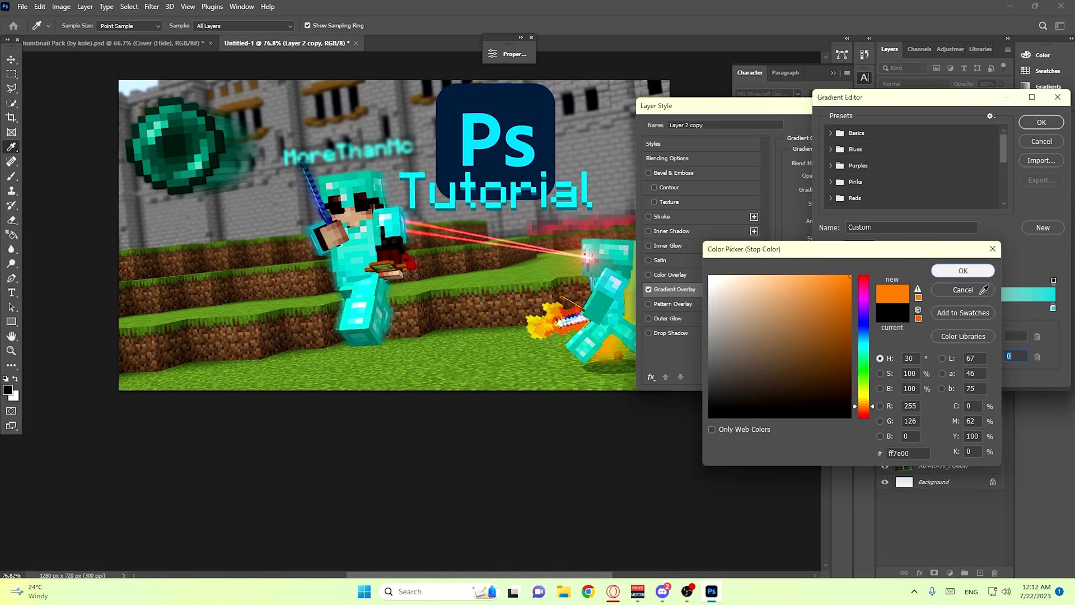
left_click(963, 270)
Set the gradient's end colour stop to yellow ffd800 and apply the layer style
left_click(1053, 308)
double_click(1053, 308)
left_click_drag(867, 346, 865, 396)
left_click(850, 277)
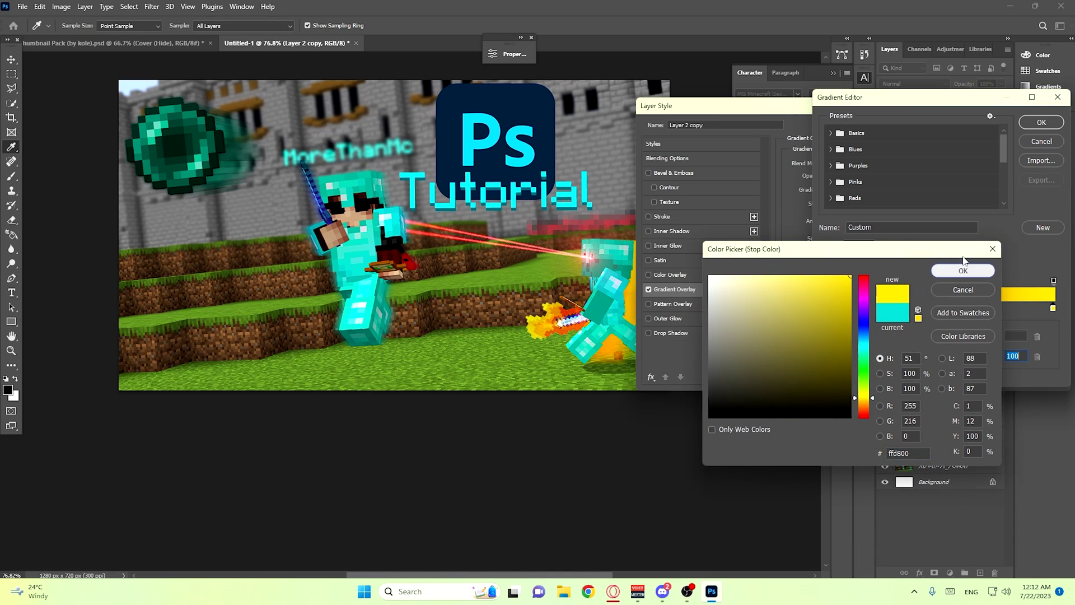
left_click(963, 270)
left_click(1036, 124)
left_click(1031, 128)
Set the blurred copy's opacity to 46% in its blending options
right_click(947, 258)
left_click(839, 106)
left_click_drag(871, 177, 865, 179)
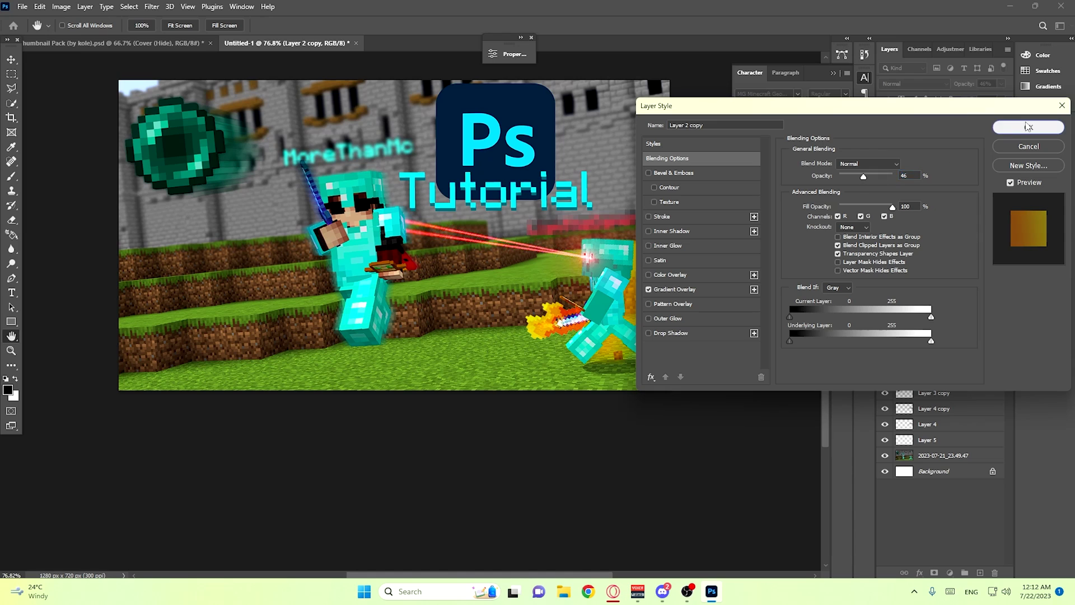
left_click(1029, 128)
scroll(666, 281, "down", 3)
scroll(553, 304, "up", 3)
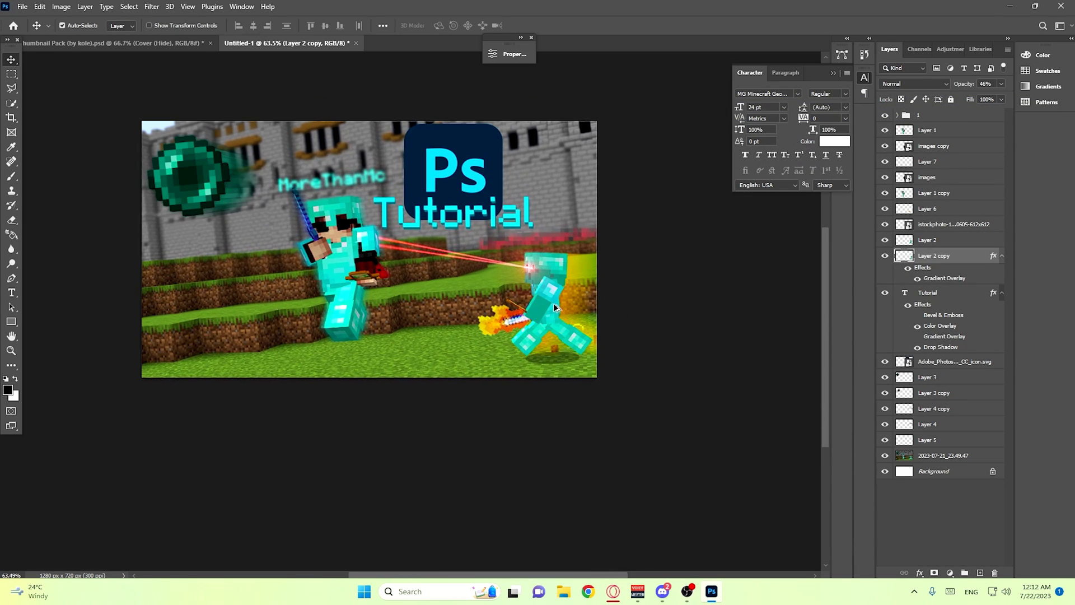
scroll(493, 264, "down", 1)
scroll(495, 266, "up", 1)
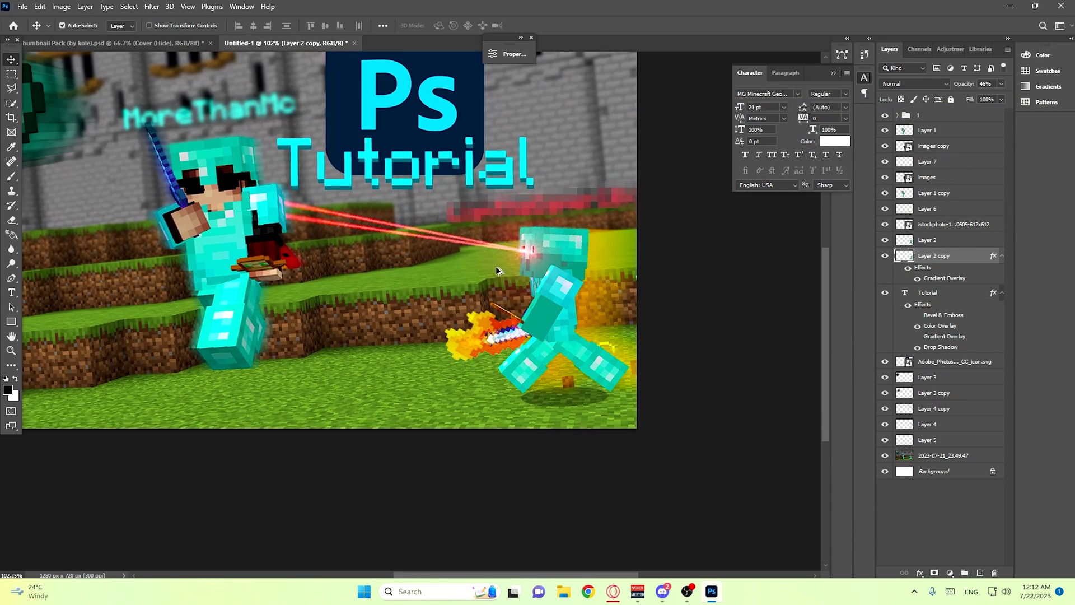
Examine the whole thumbnail composition at different magnifications to judge the finished look
scroll(423, 258, "down", 4)
scroll(351, 250, "down", 1)
scroll(353, 263, "up", 2)
scroll(359, 273, "down", 1)
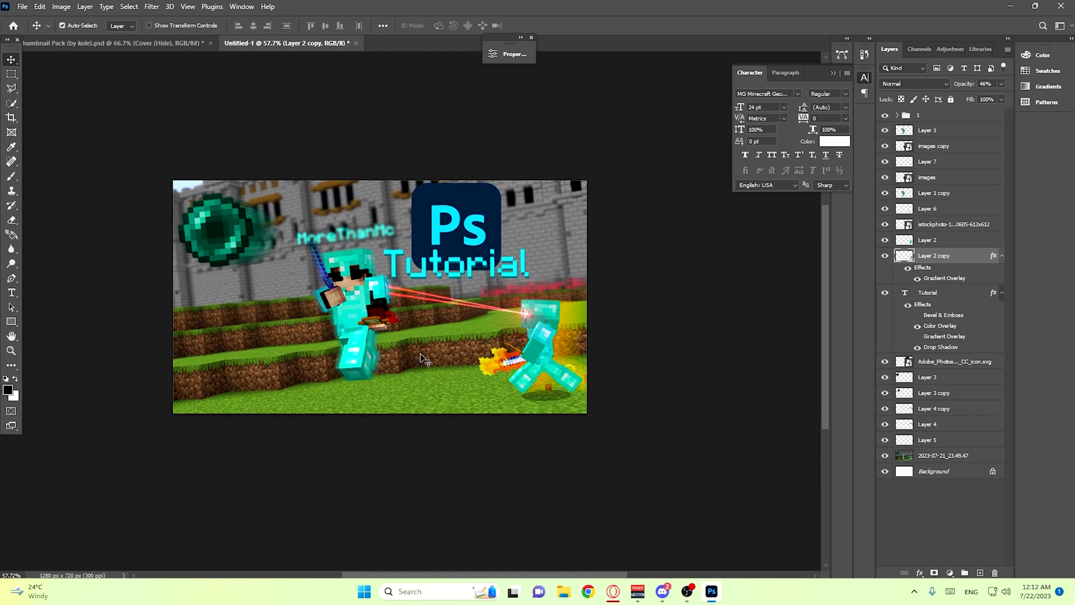
scroll(424, 357, "up", 3)
scroll(406, 350, "down", 2)
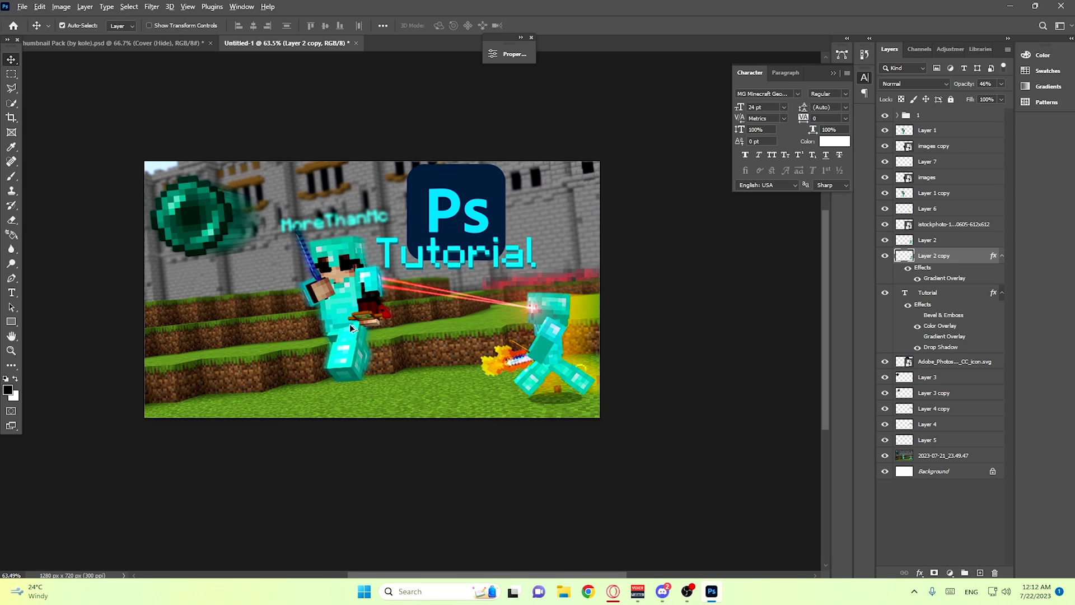
scroll(348, 323, "down", 2)
scroll(349, 324, "up", 1)
scroll(349, 323, "up", 1)
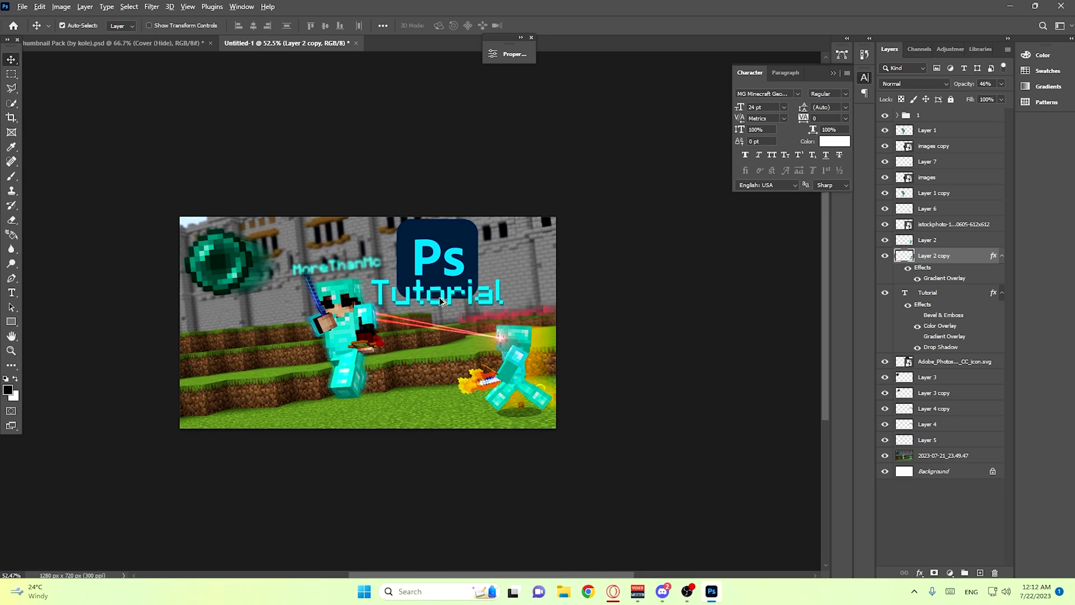
scroll(439, 296, "up", 1)
scroll(432, 294, "down", 5)
scroll(421, 320, "down", 2)
scroll(419, 317, "up", 3)
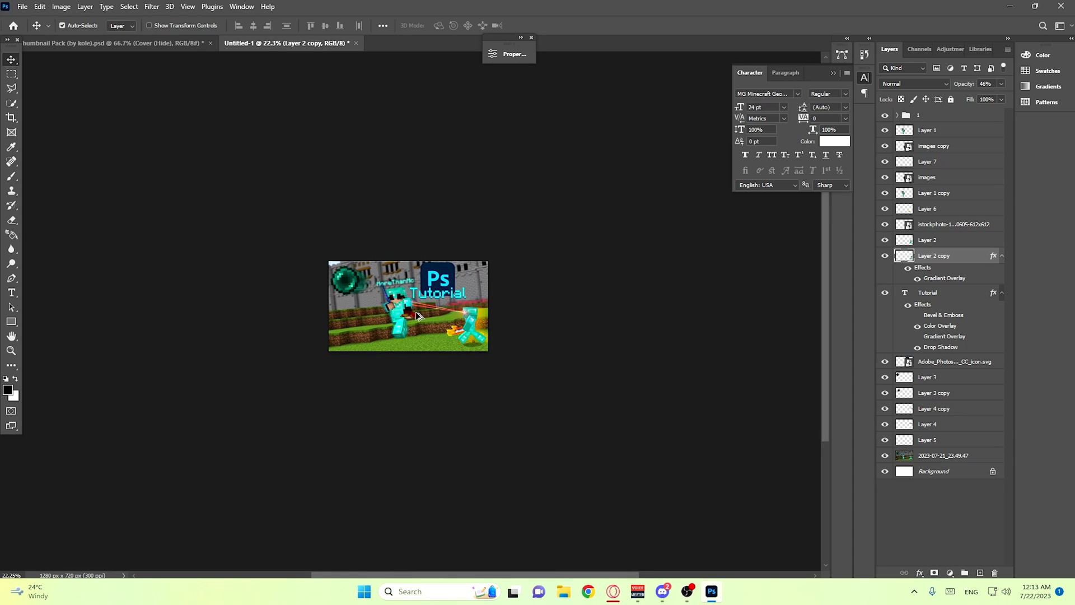
scroll(416, 311, "up", 5)
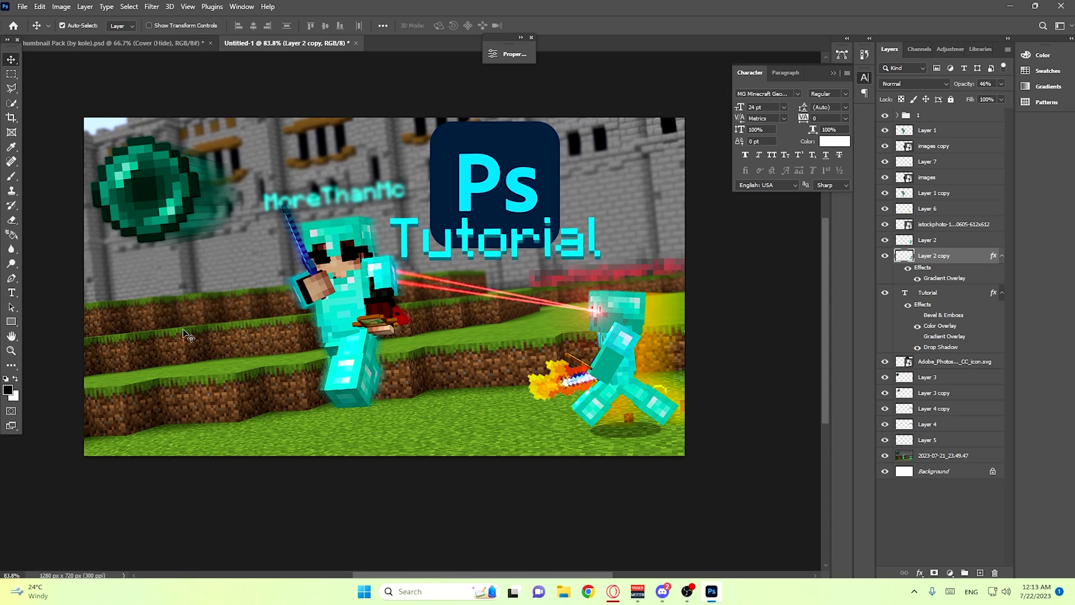
scroll(235, 314, "down", 1)
scroll(234, 301, "up", 1)
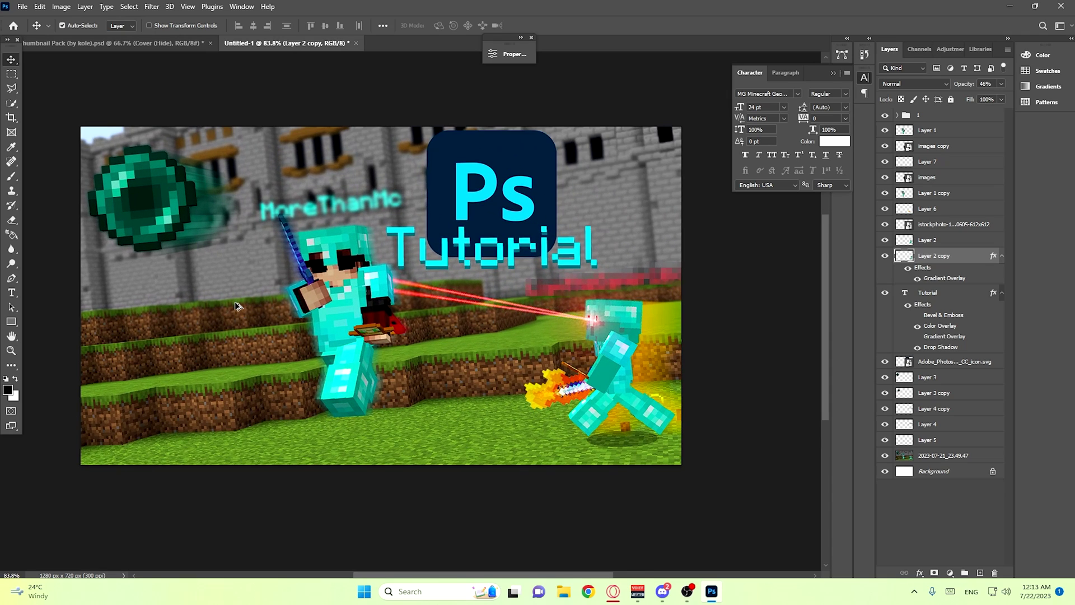
scroll(234, 301, "down", 3)
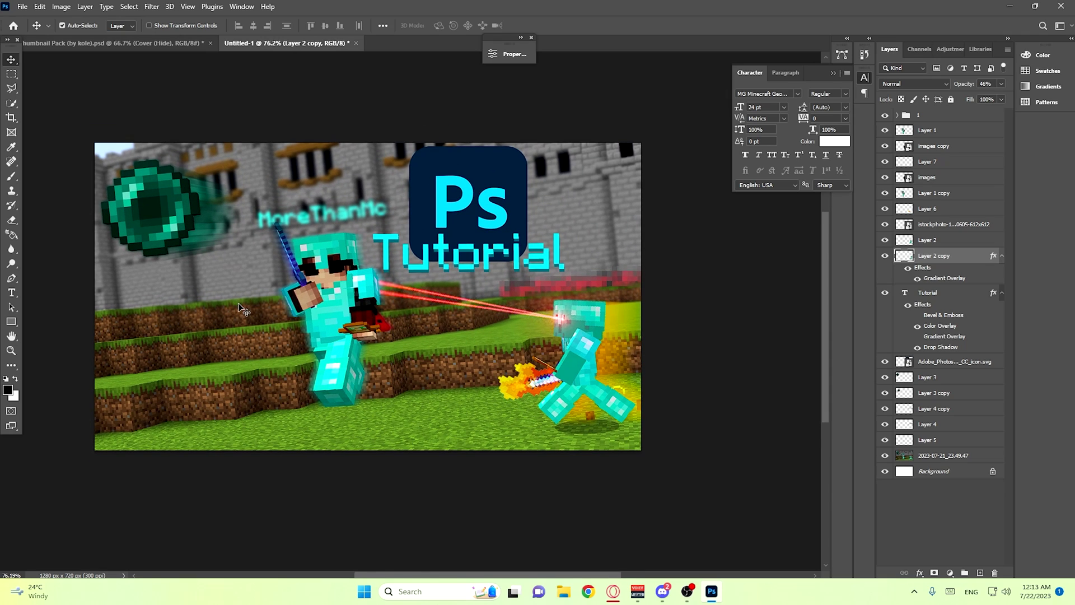
scroll(495, 428, "up", 3)
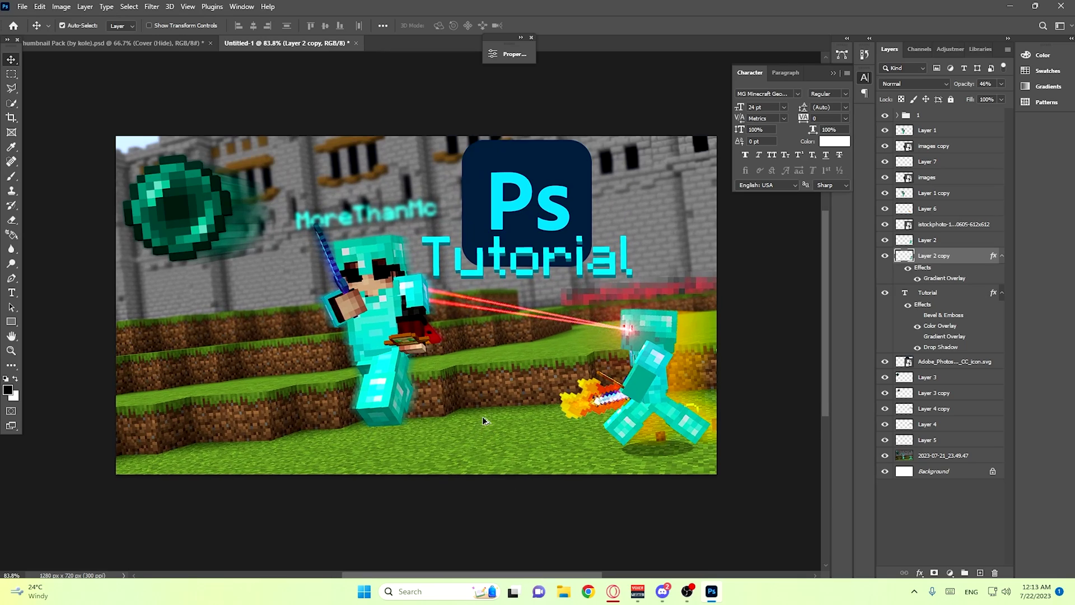
scroll(765, 397, "down", 1)
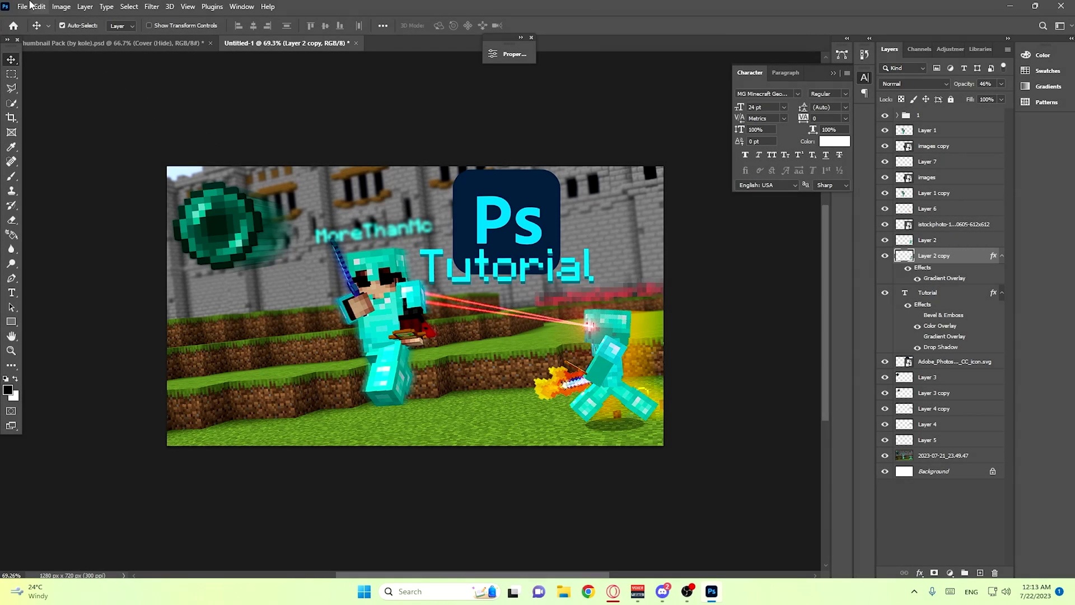
Start exporting the thumbnail as a PNG with Bicubic Sharper resampling
left_click(22, 6)
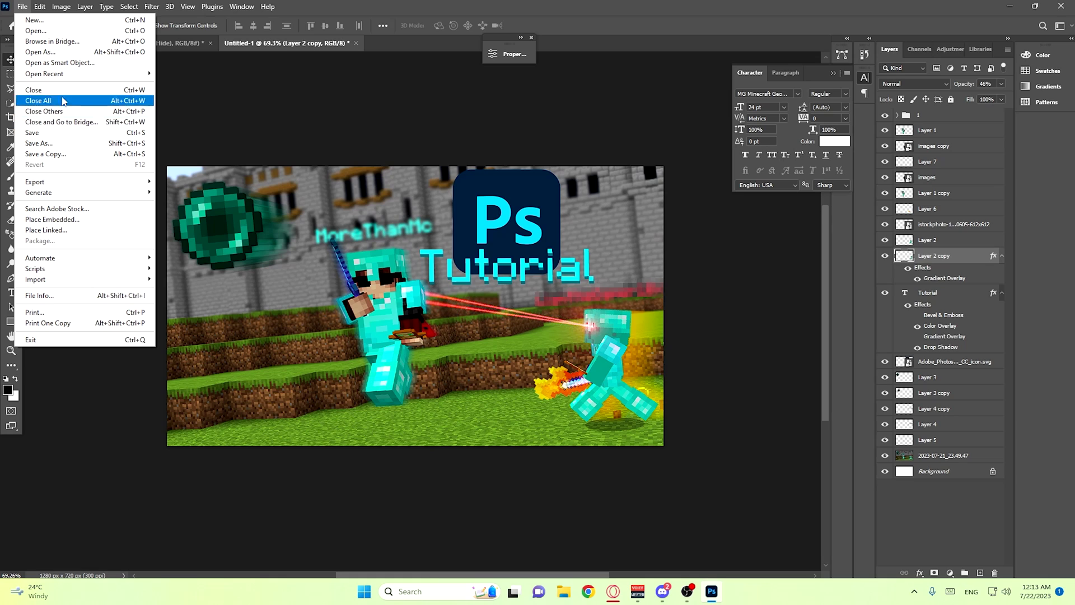
mouse_move(67, 181)
left_click(241, 193)
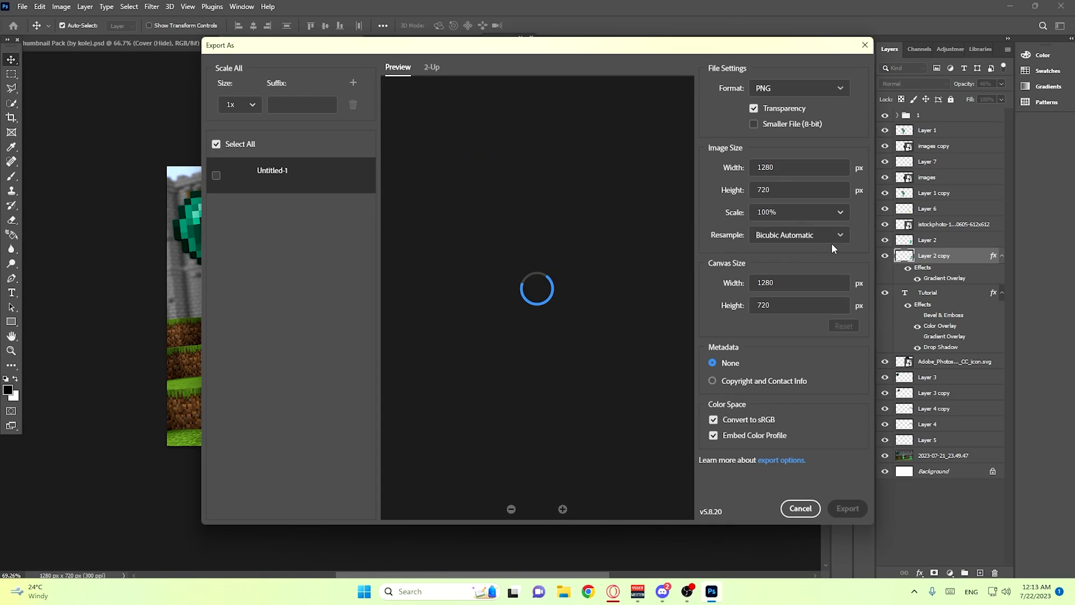
left_click(831, 239)
left_click(795, 292)
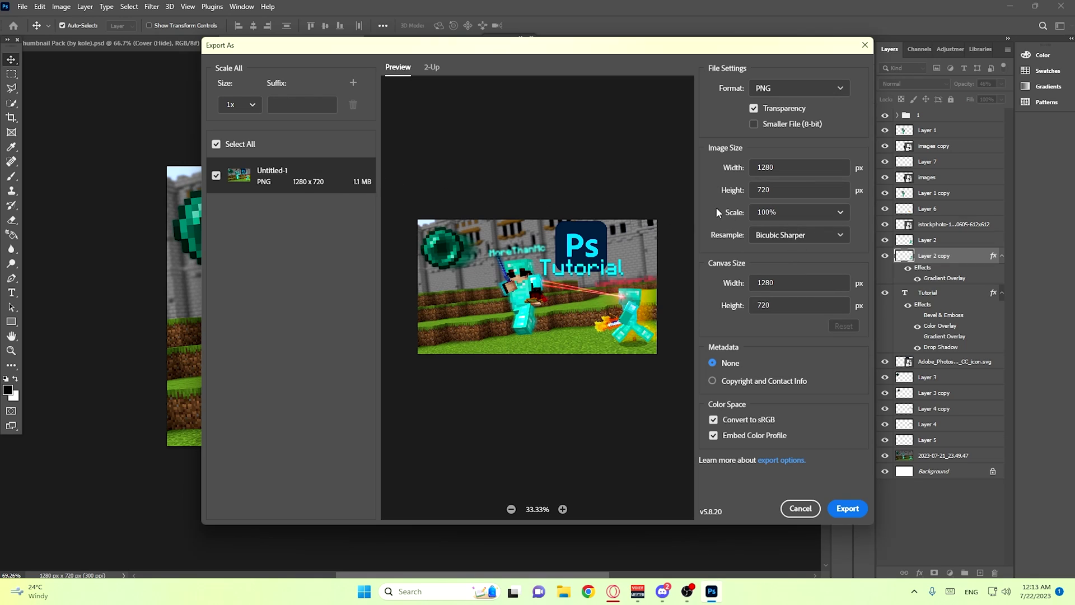
Set the export scale to 130%, giving an image size of 1664 x 936 px
left_click(765, 212)
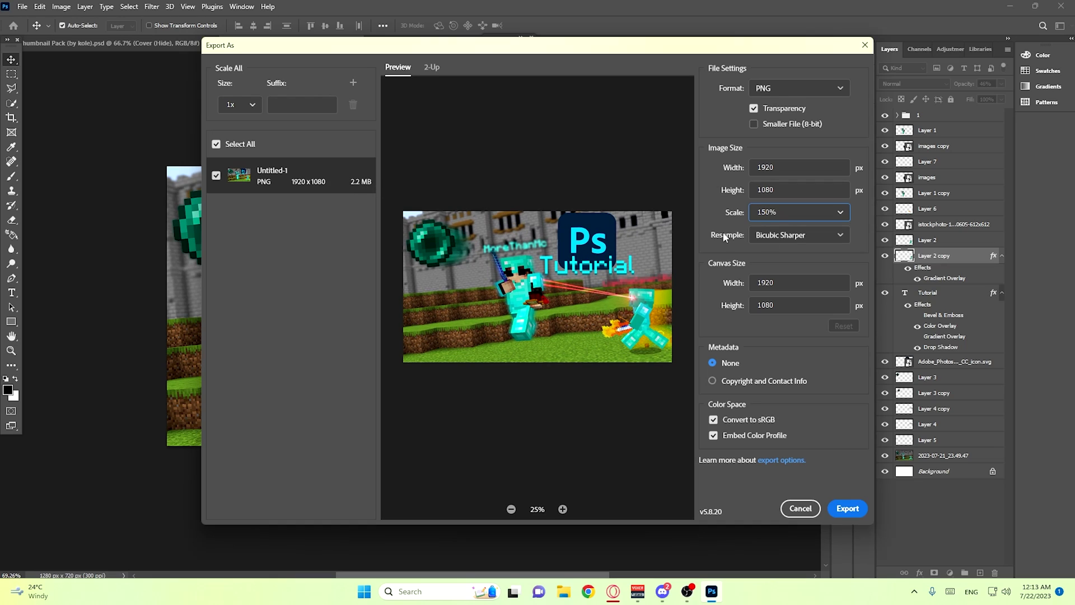
key("BackSpace")
type("4")
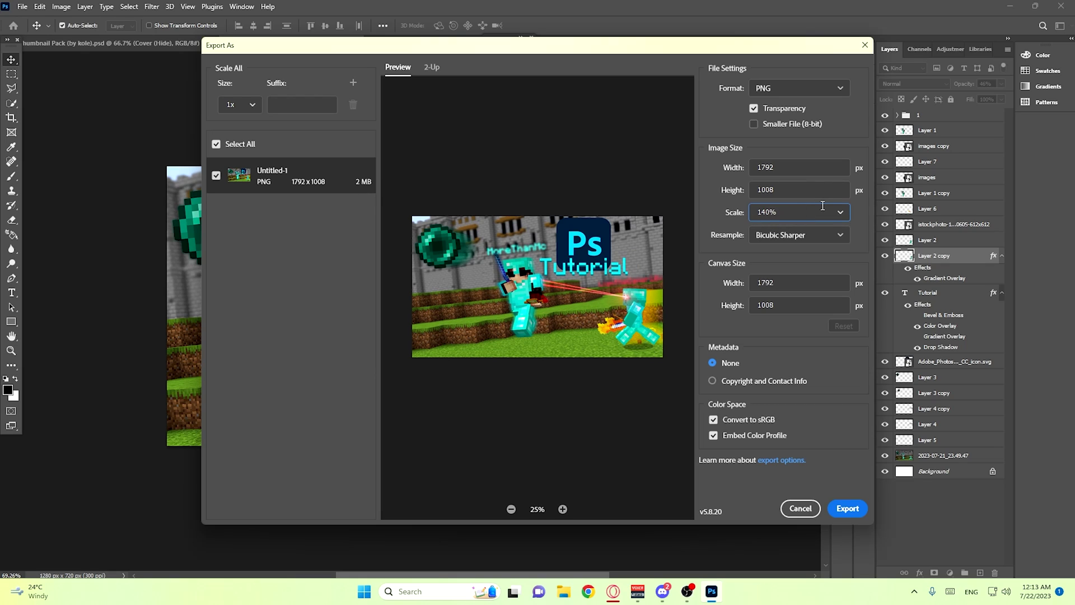
type("3")
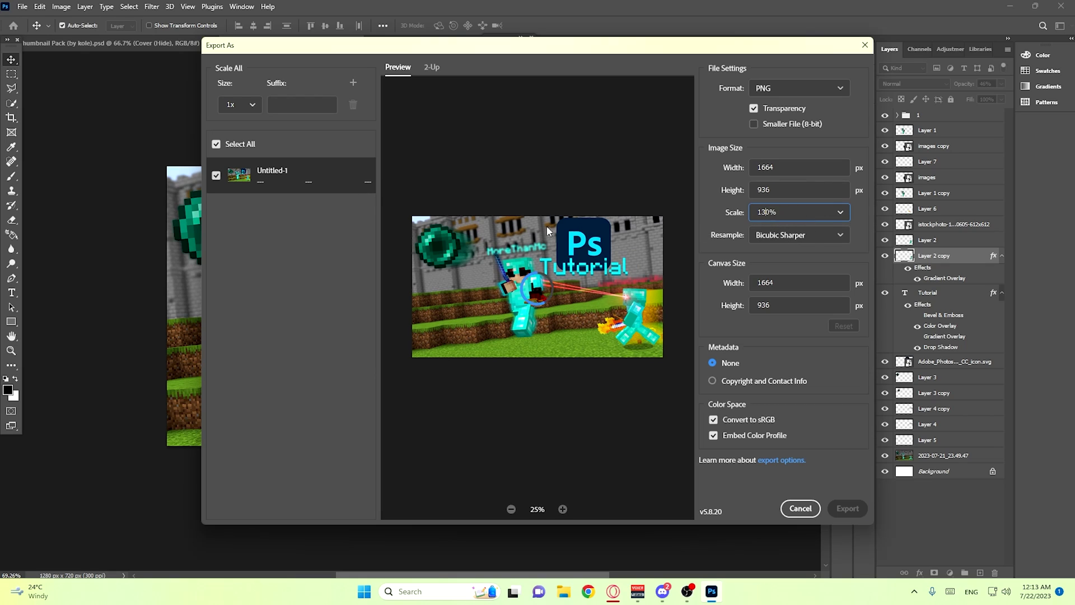
Export the image to the Documents folder under the file name Tutorial THumbnail.png
left_click(847, 508)
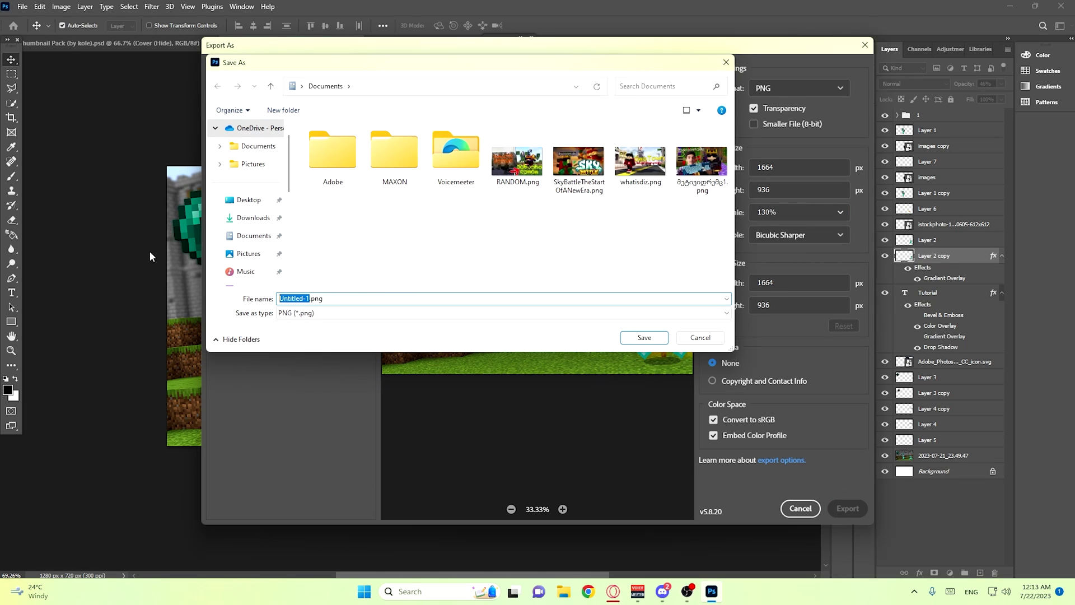
type("Tutorial THumbna")
key("Return")
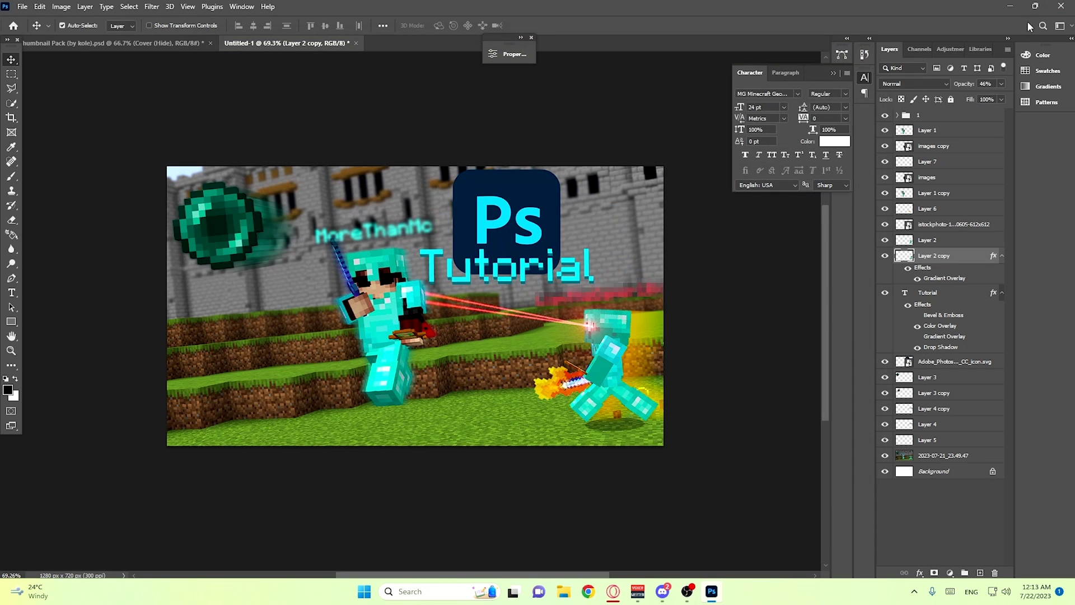
Quit Photoshop without saving the thumbnail pack document and minimise the browser window to reveal the desktop
left_click(1061, 6)
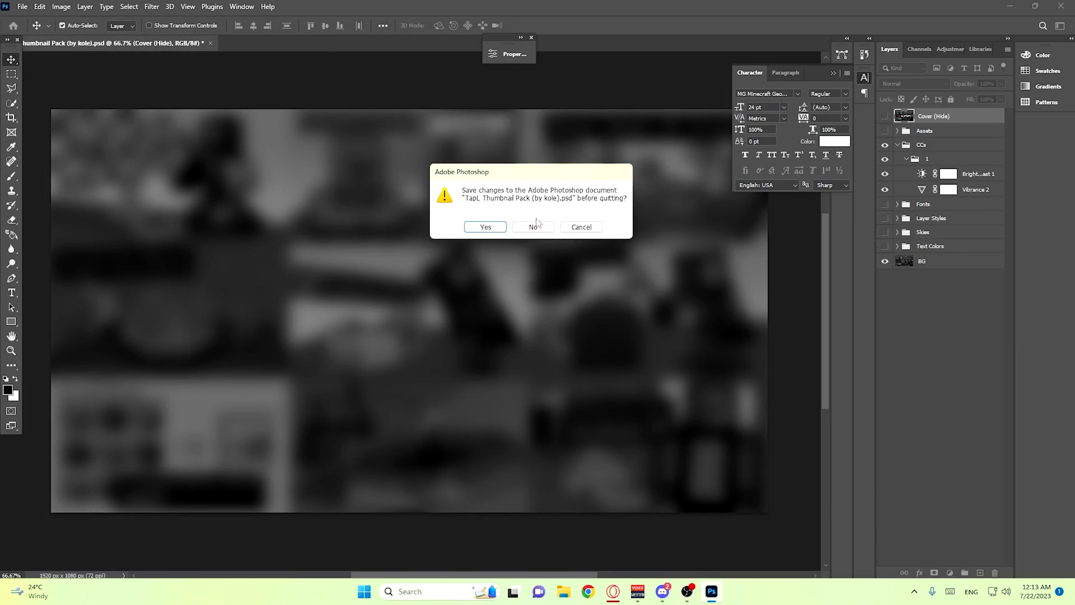
left_click(534, 220)
key("ctrl+Tab")
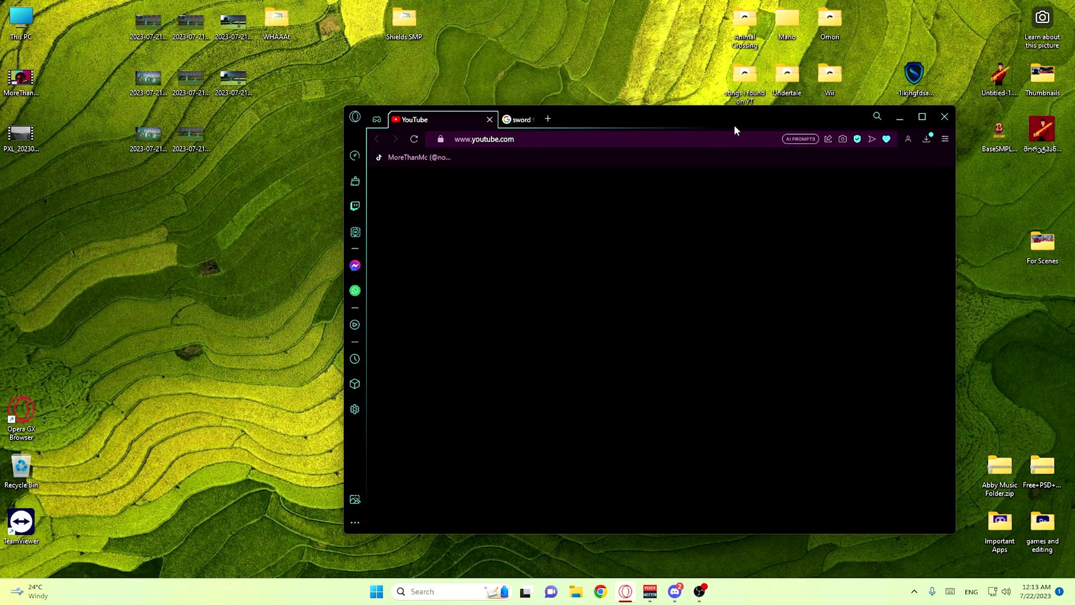
left_click(899, 118)
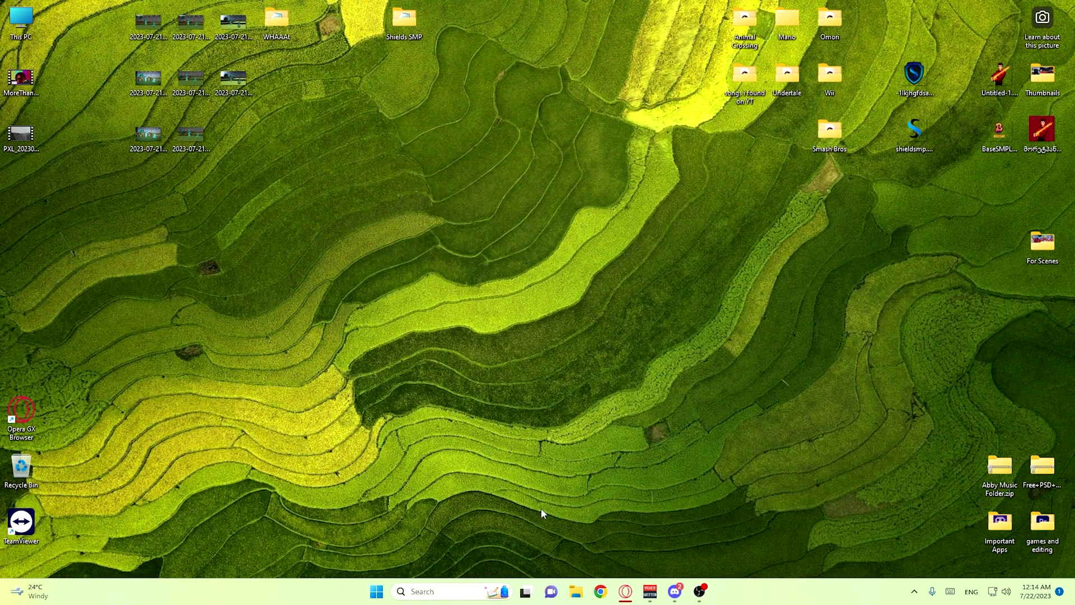
In File Explorer, open Tutorial THumbnail.png from the Documents folder in the image viewer
left_click(575, 588)
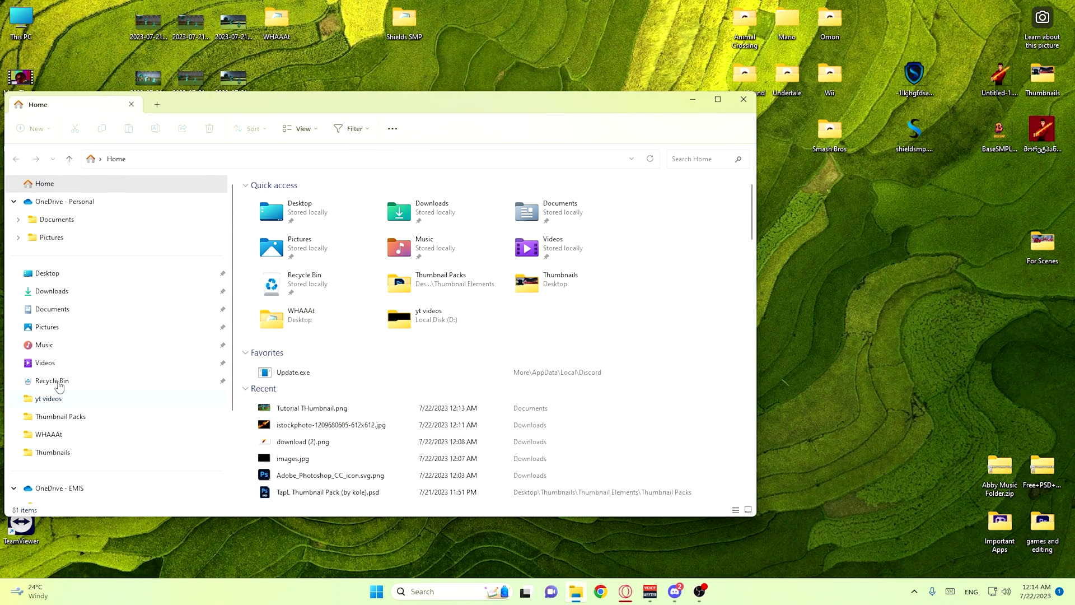
left_click(52, 310)
double_click(592, 218)
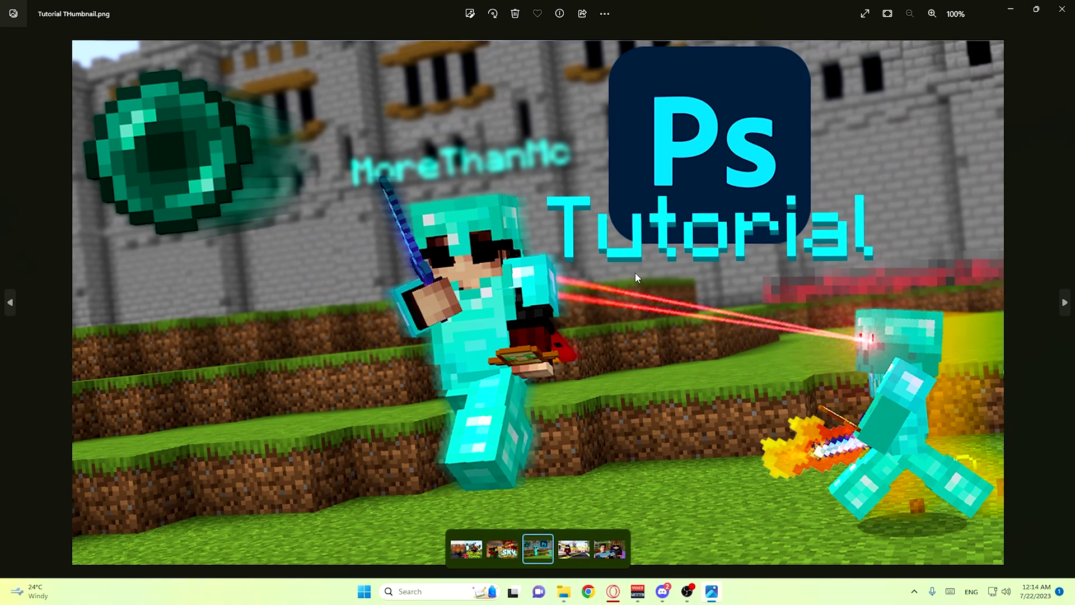
Inspect the laser beams and the armoured player they hit up close in the exported thumbnail
scroll(637, 275, "up", 2)
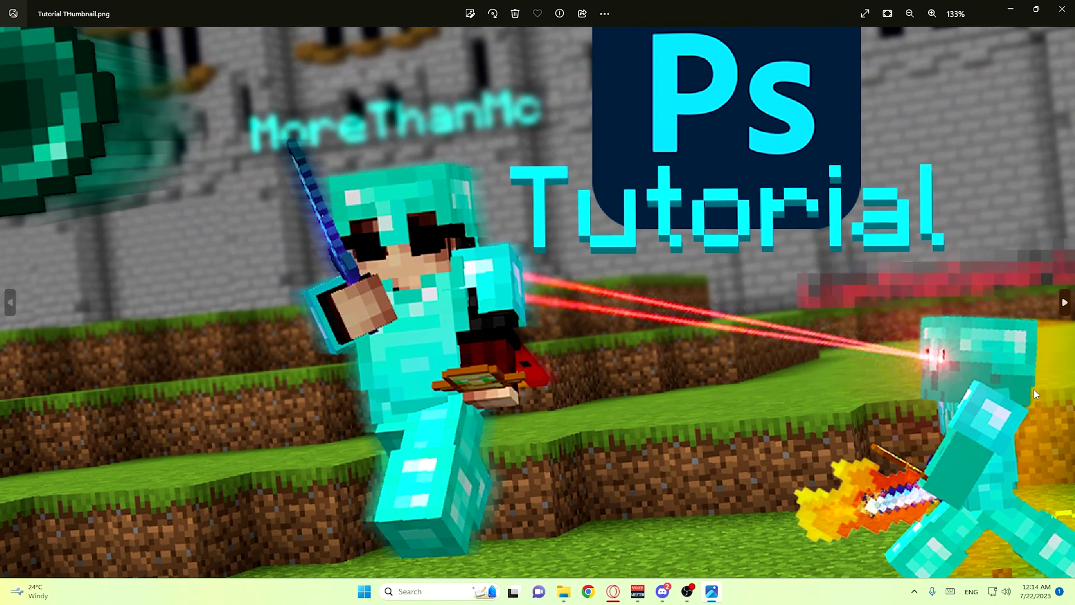
scroll(1034, 388, "up", 2)
right_click(933, 377)
left_click(879, 379)
scroll(966, 370, "up", 4)
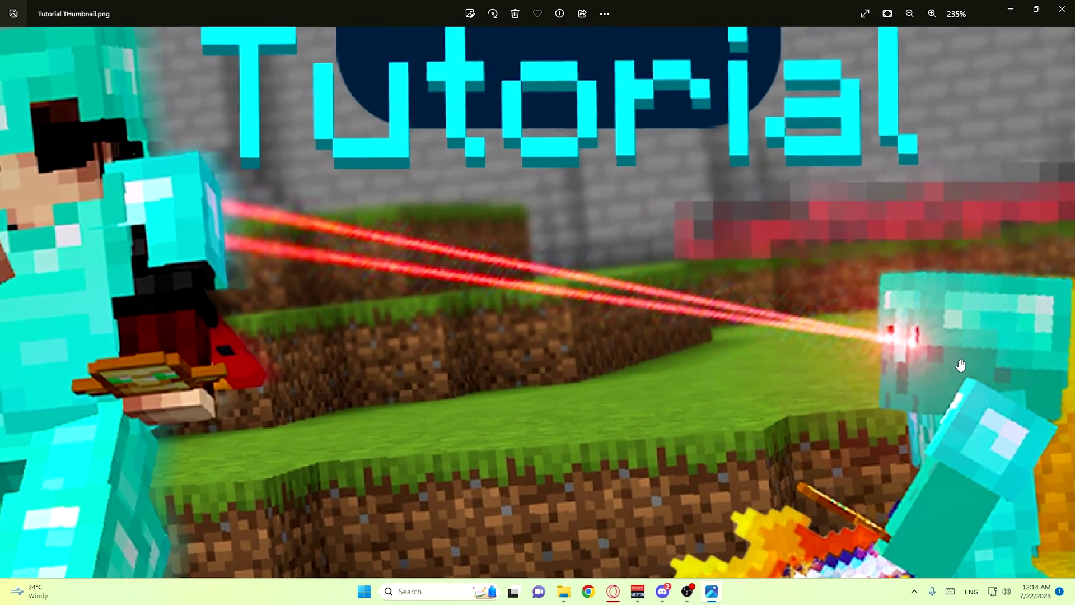
scroll(964, 367, "up", 2)
scroll(480, 280, "down", 4)
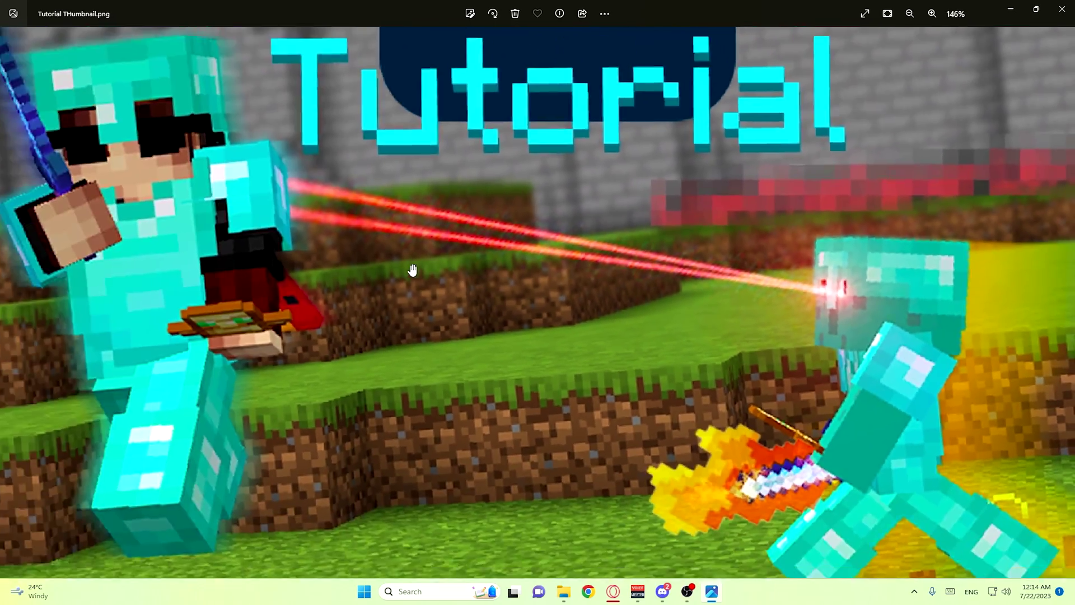
scroll(412, 270, "down", 2)
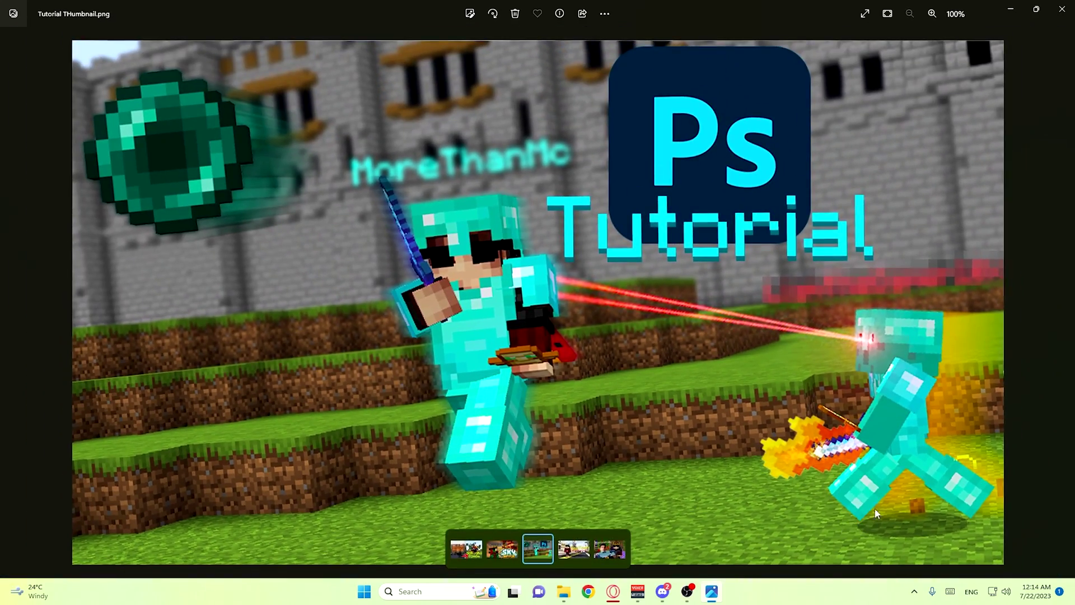
Look at the neighbouring image, return to the exported thumbnail, and examine the running player and its shadow
left_click(1065, 302)
left_click(12, 298)
scroll(742, 364, "up", 1)
scroll(246, 199, "down", 1)
scroll(919, 475, "up", 5)
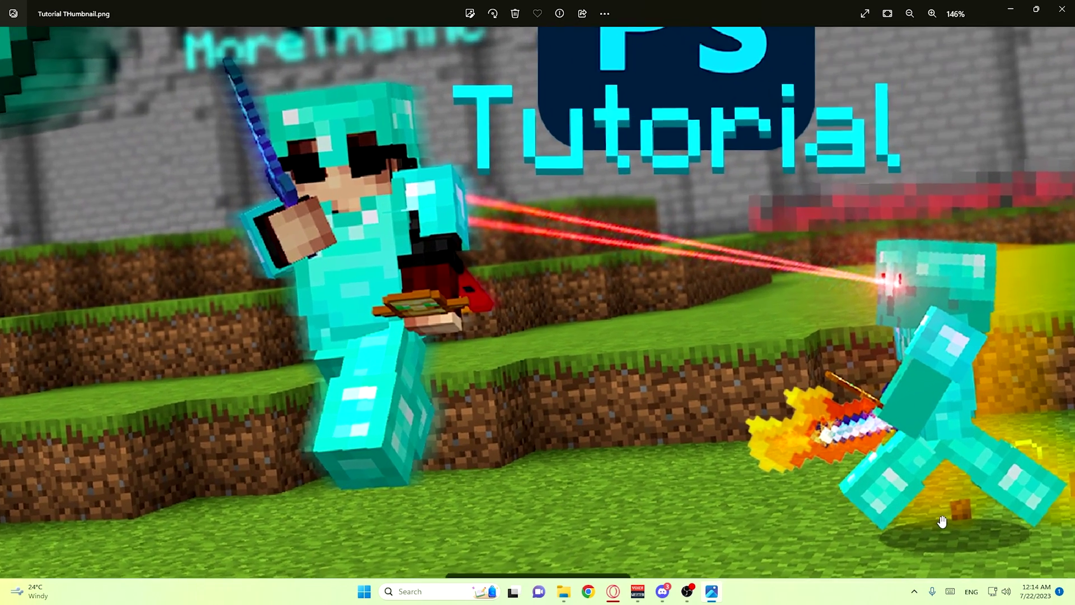
scroll(856, 535, "down", 3)
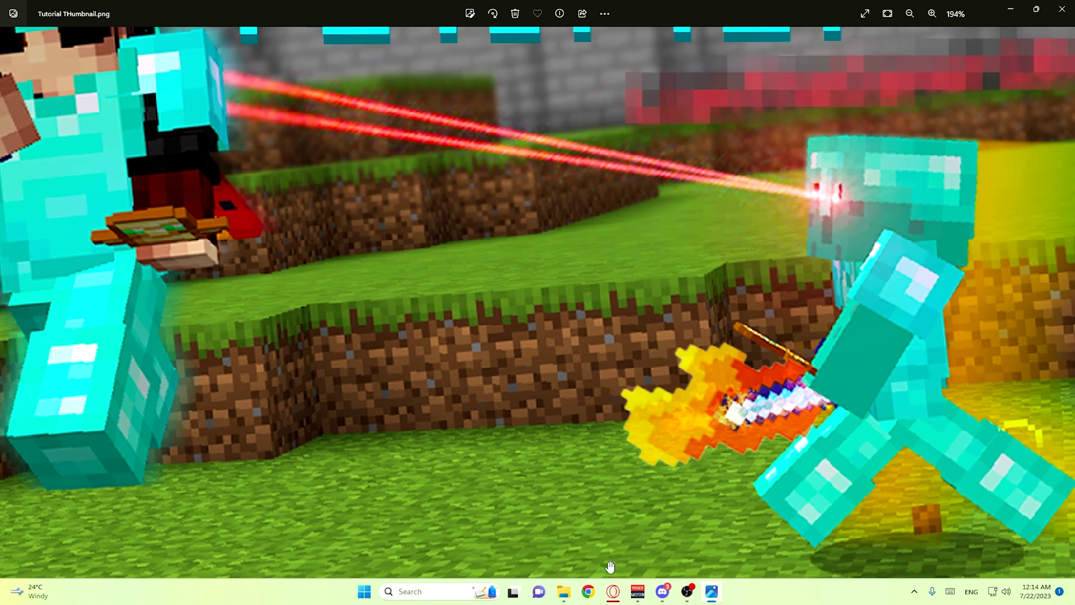
scroll(821, 408, "down", 1)
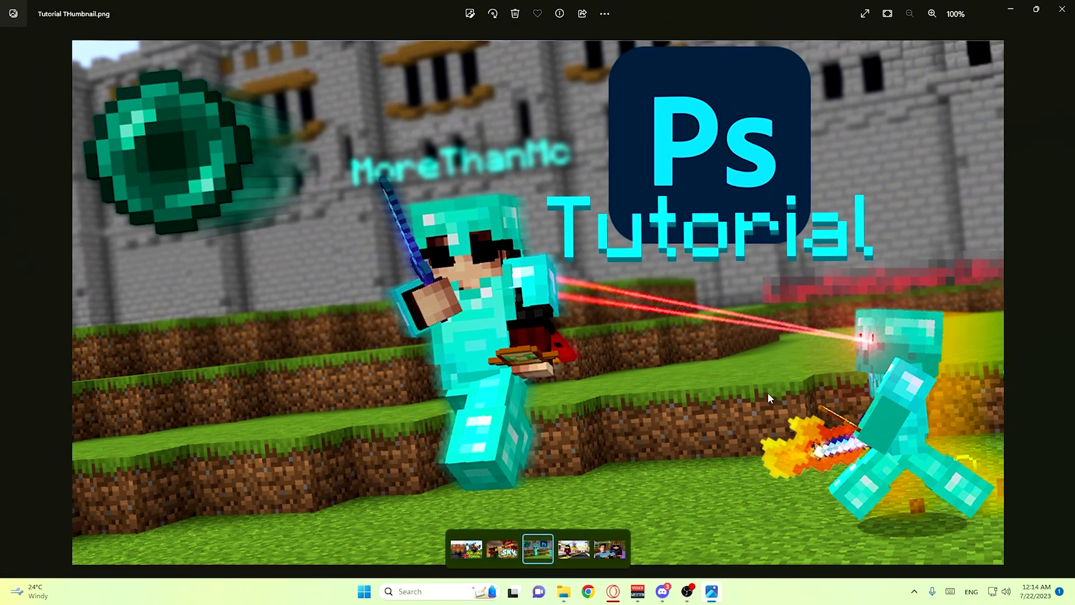
Examine the flaming sword in detail and review the full exported thumbnail
scroll(558, 321, "up", 3)
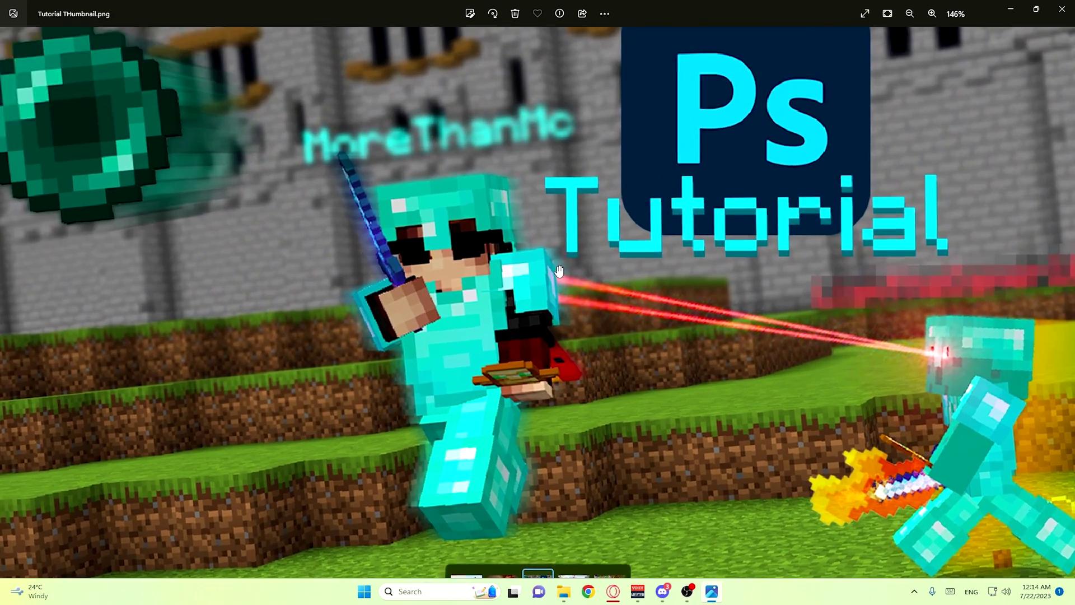
scroll(583, 318, "down", 2)
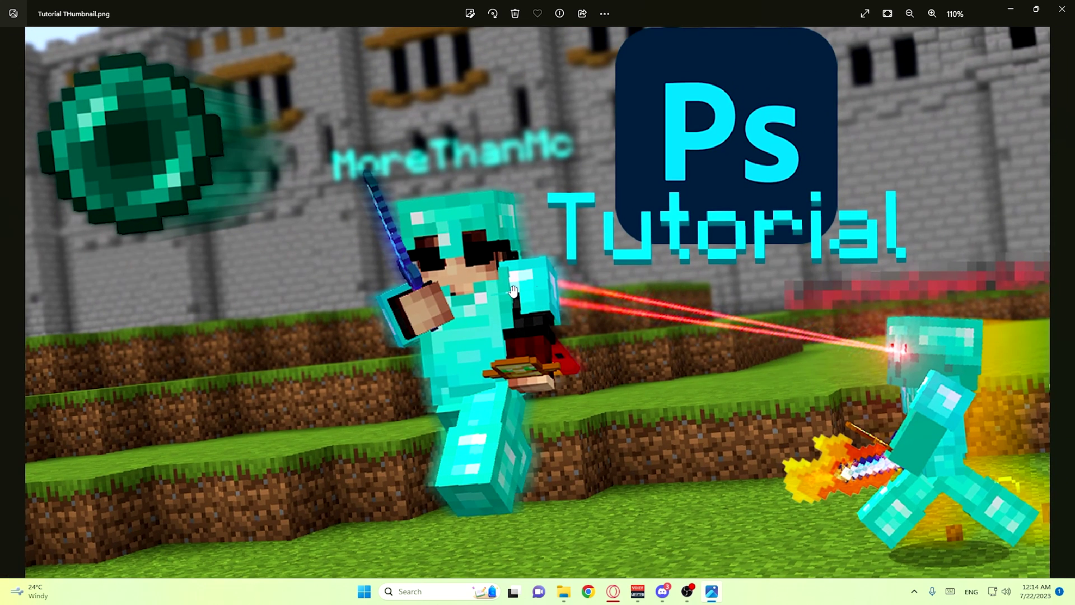
scroll(687, 291, "down", 1)
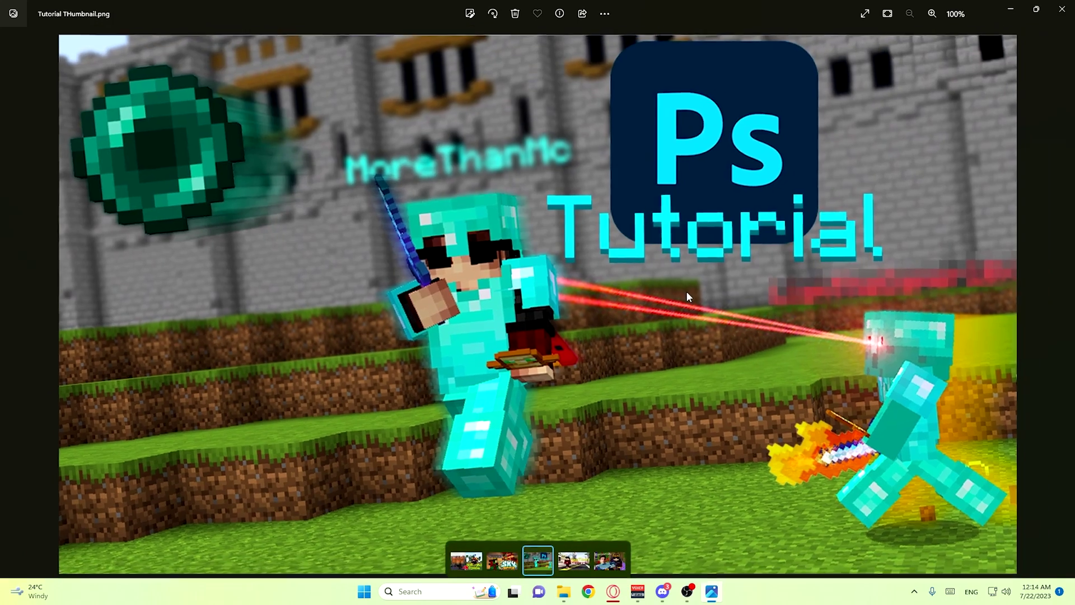
scroll(1008, 523, "up", 3)
scroll(1008, 523, "up", 4)
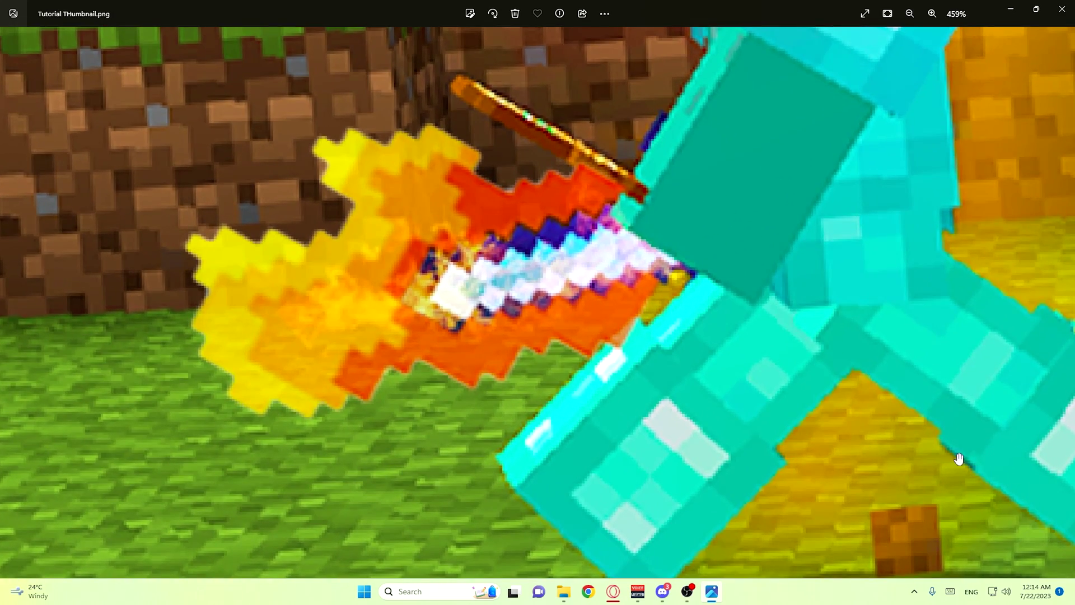
scroll(781, 407, "down", 6)
scroll(783, 404, "down", 3)
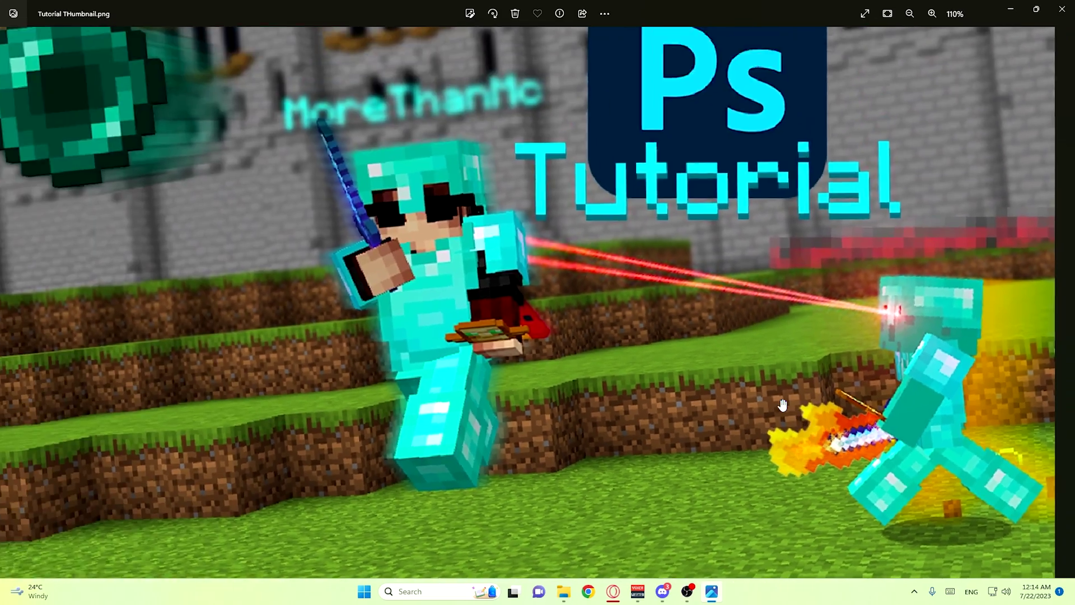
scroll(251, 168, "up", 2)
scroll(249, 153, "down", 2)
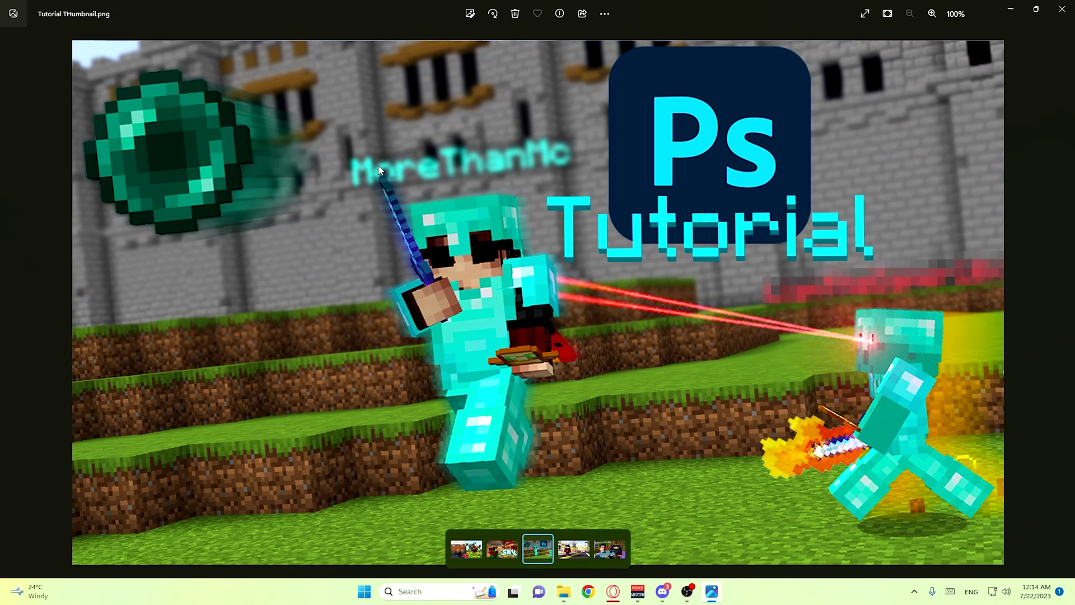